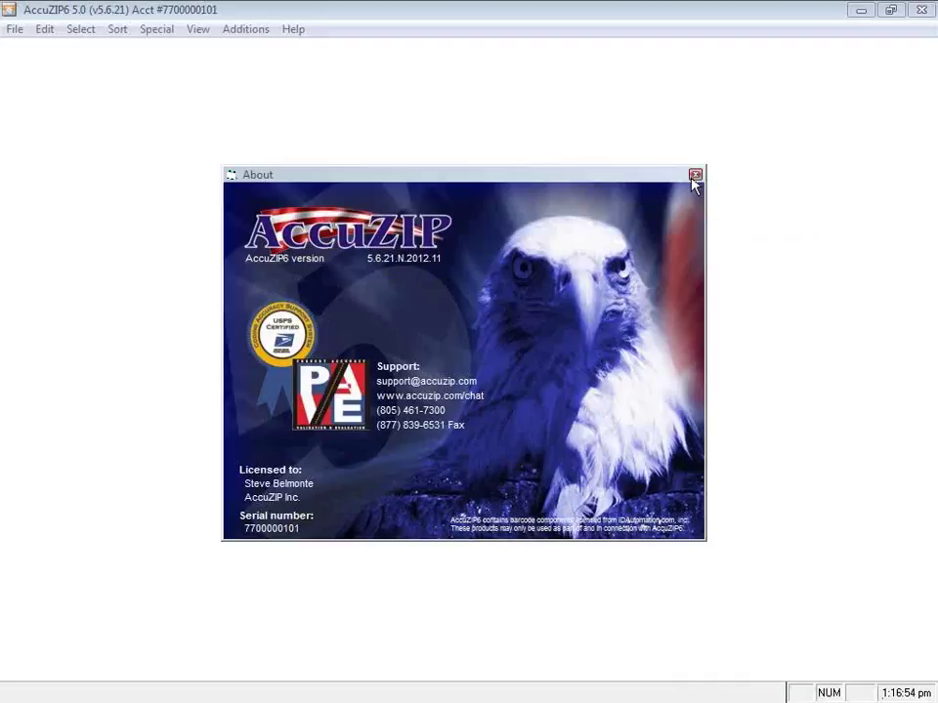
- Close the About window, open the Intelligent Mail setup and enter the Mailer ID for First Class
click(694, 175)
click(234, 34)
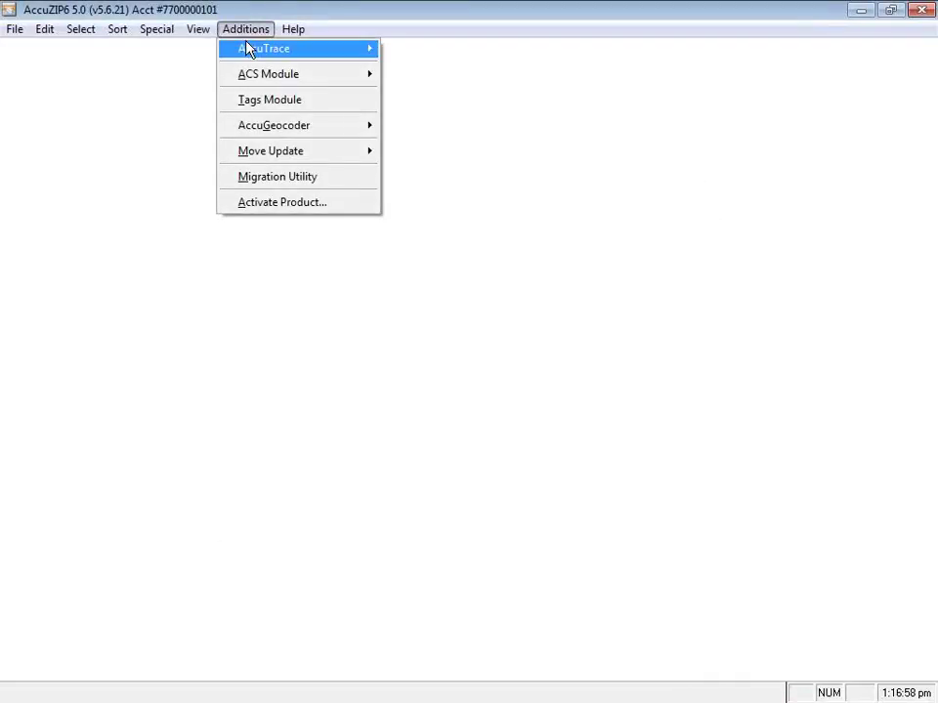
mouse_move(249, 53)
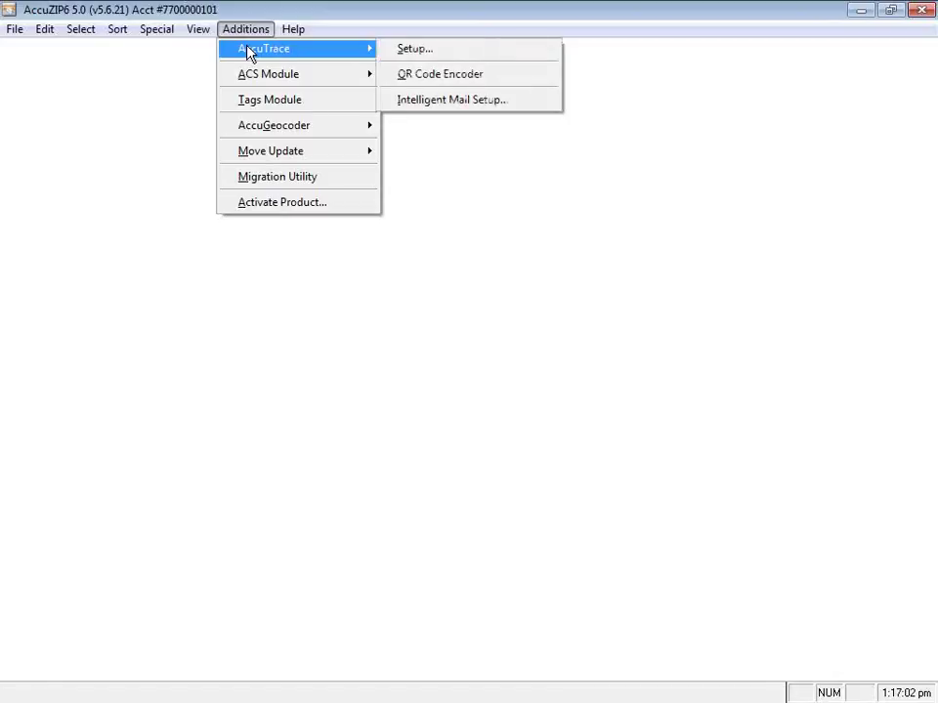
click(439, 108)
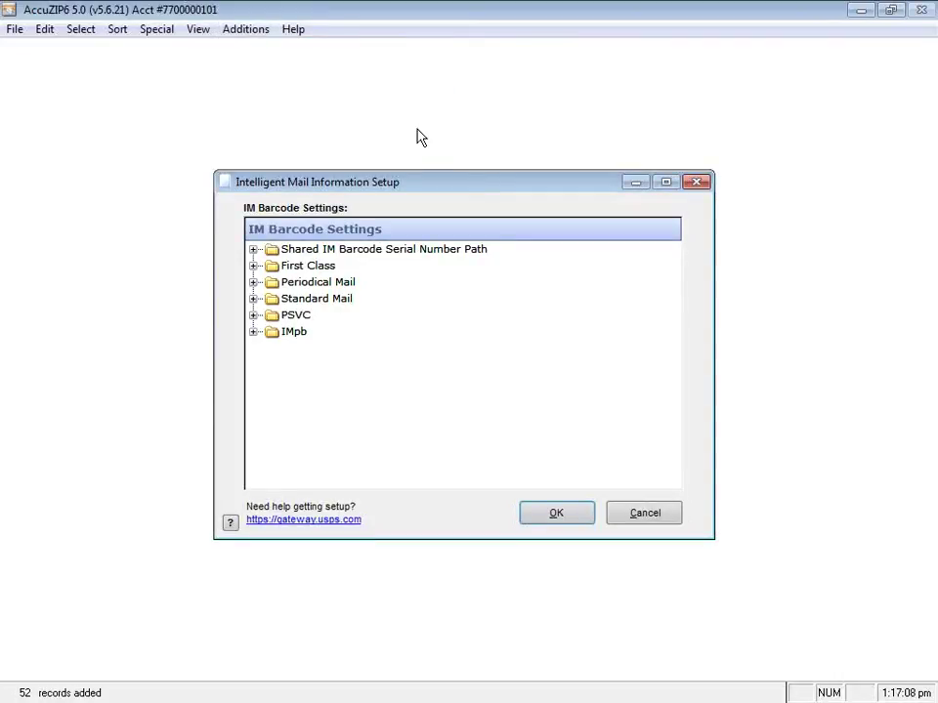
click(253, 265)
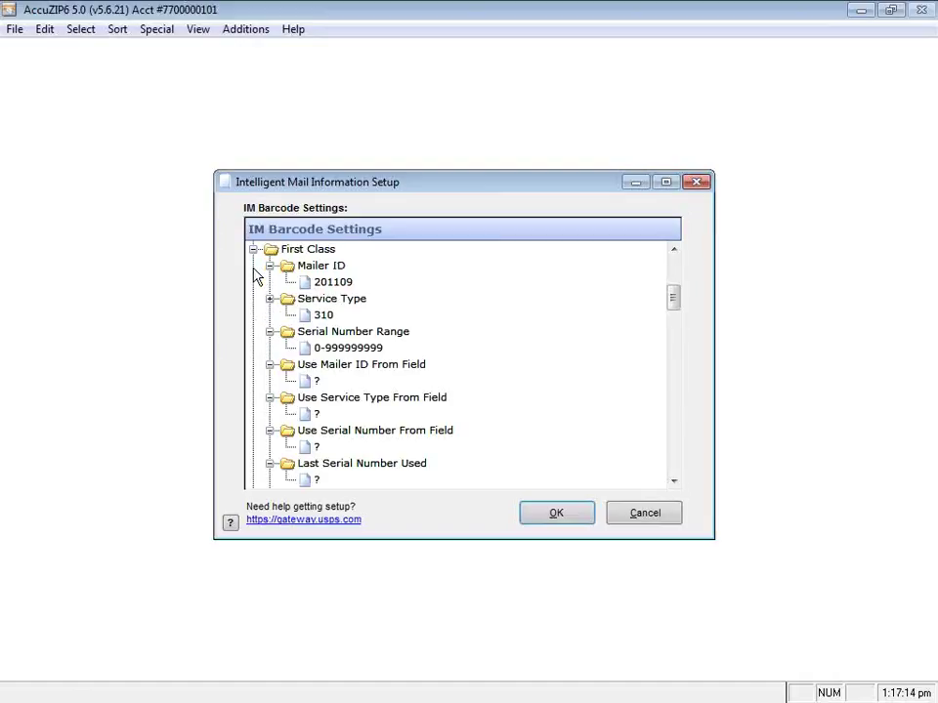
click(335, 282)
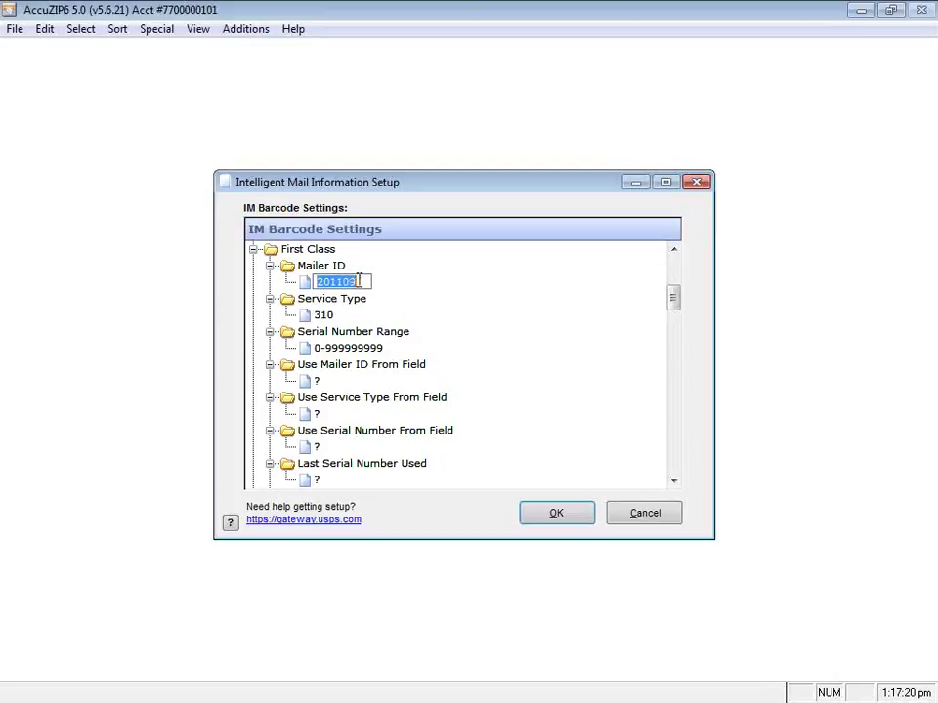
text(201109)
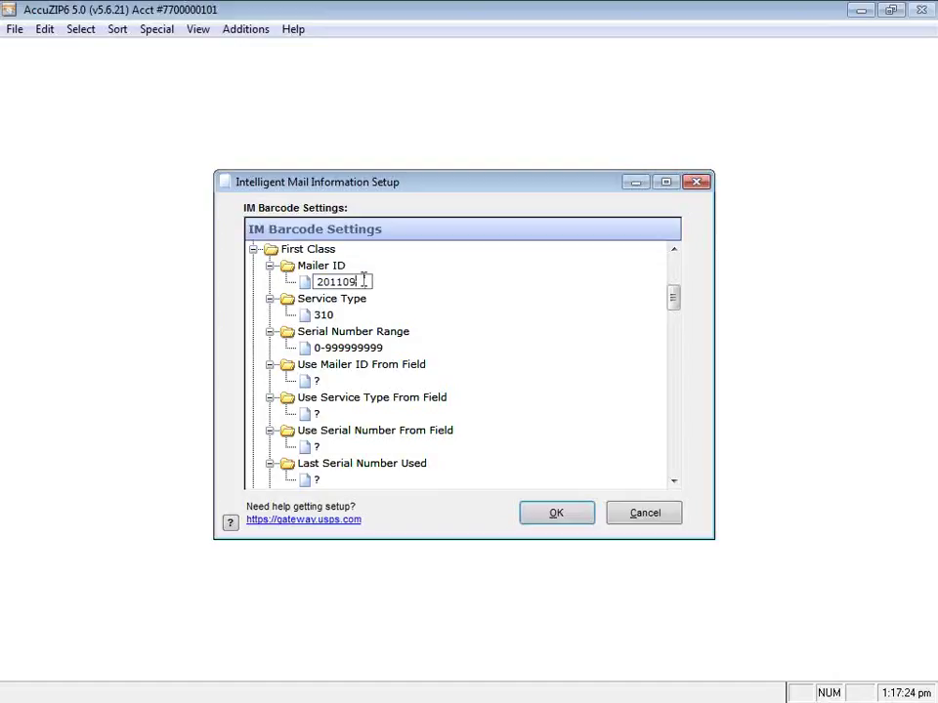
key(Return)
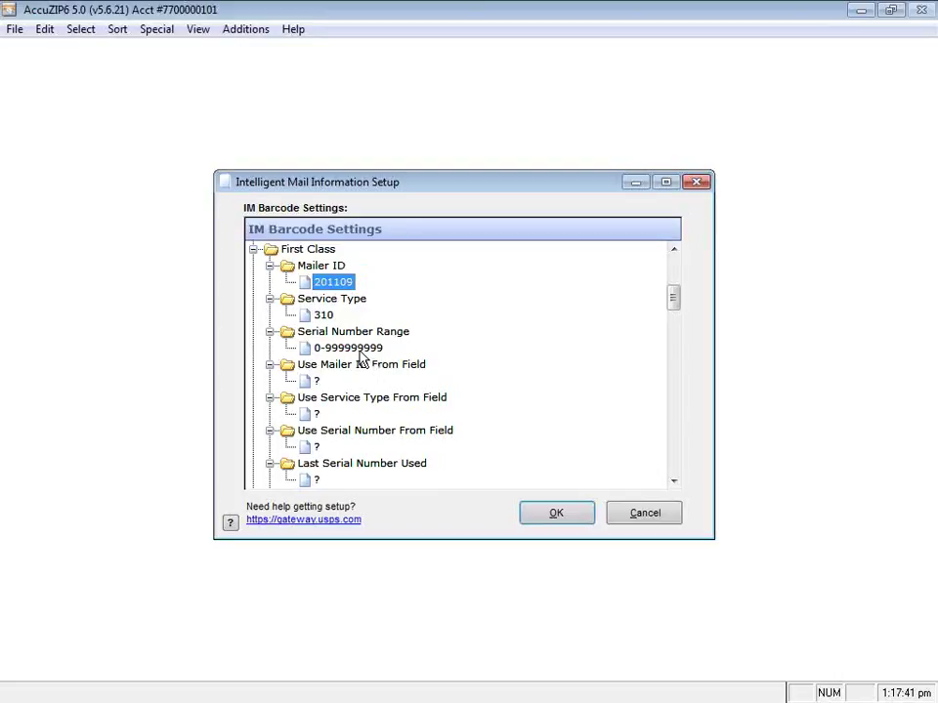
- Set the First Class service type to 300=No Address Correction (Basic) and collapse the First Class settings
double_click(307, 322)
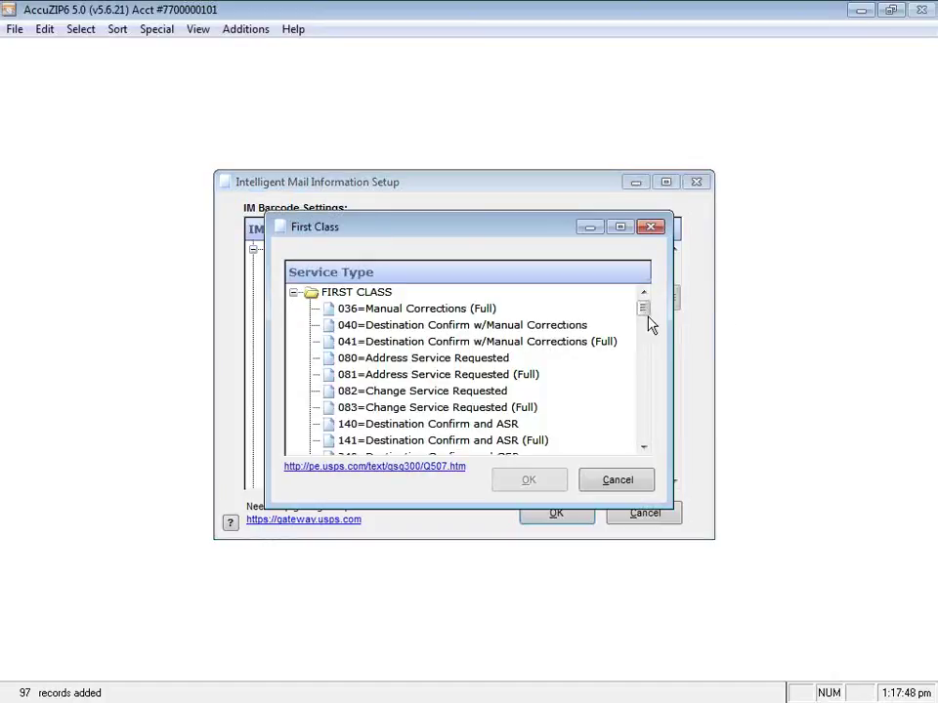
drag(649, 321, 637, 457)
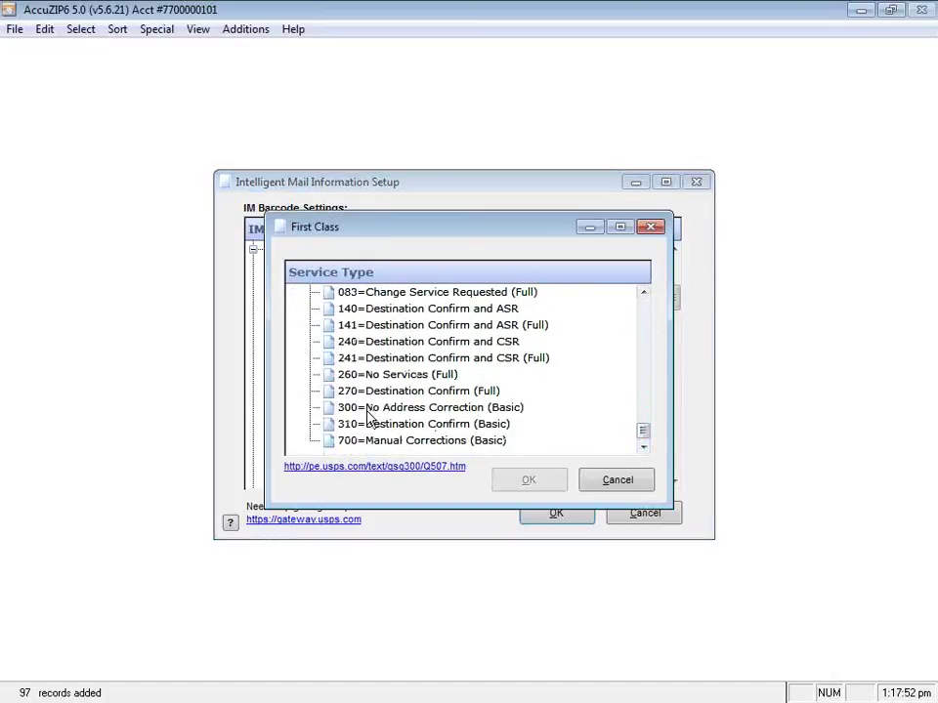
click(329, 410)
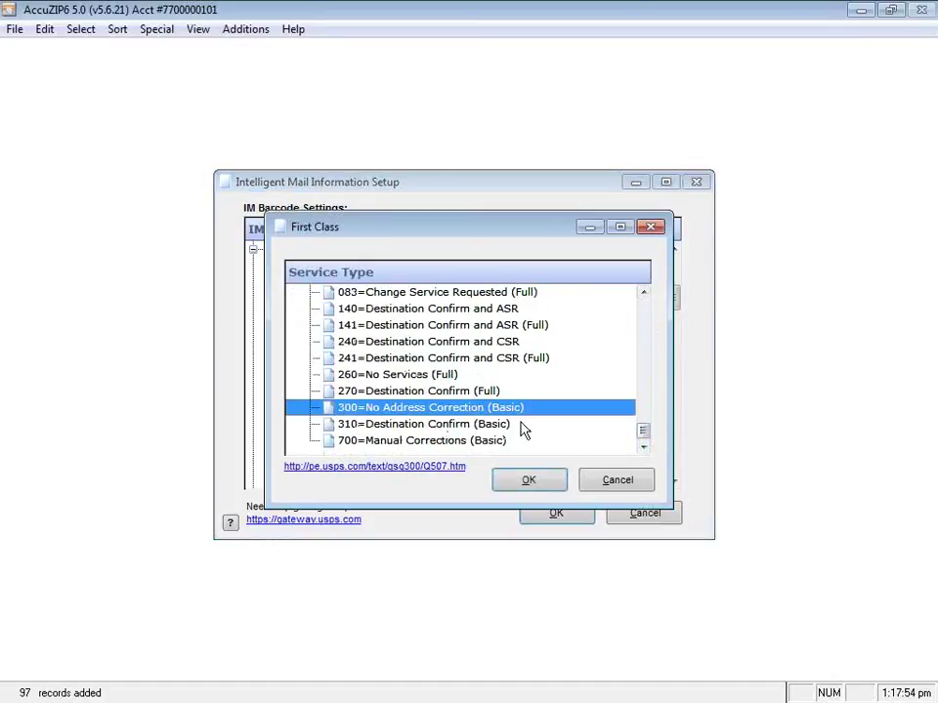
click(527, 479)
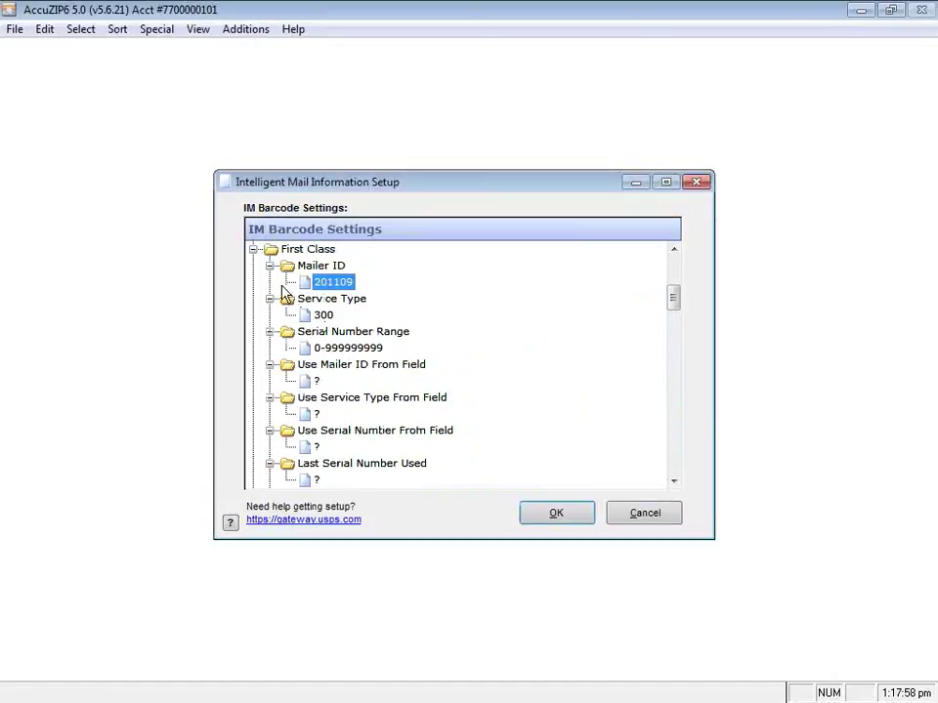
click(253, 250)
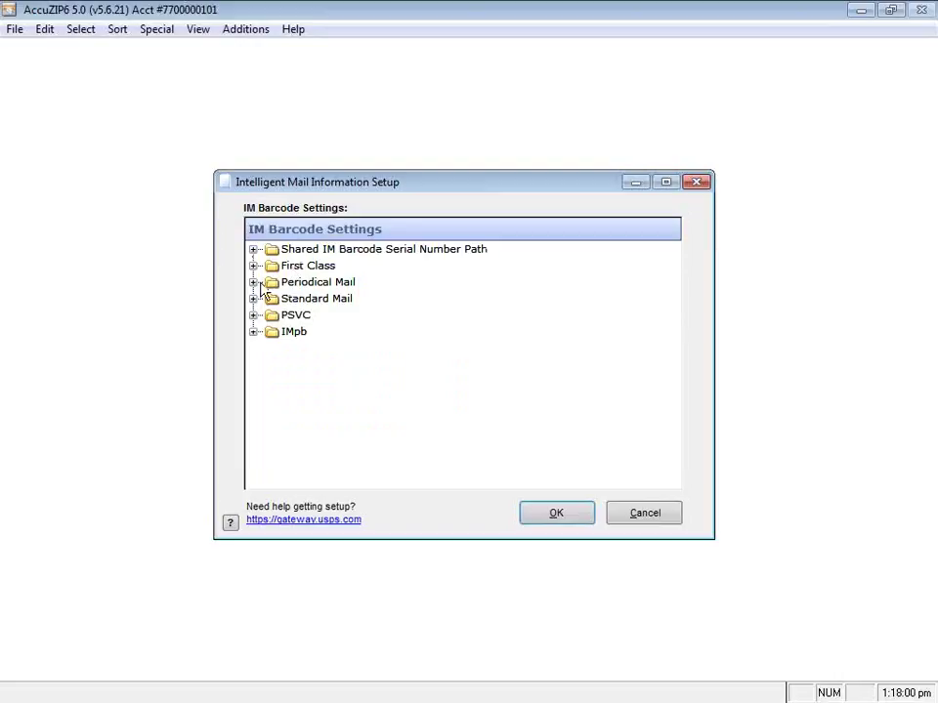
- Fill in the Mailer ID for Periodical Mail and collapse its settings
click(253, 283)
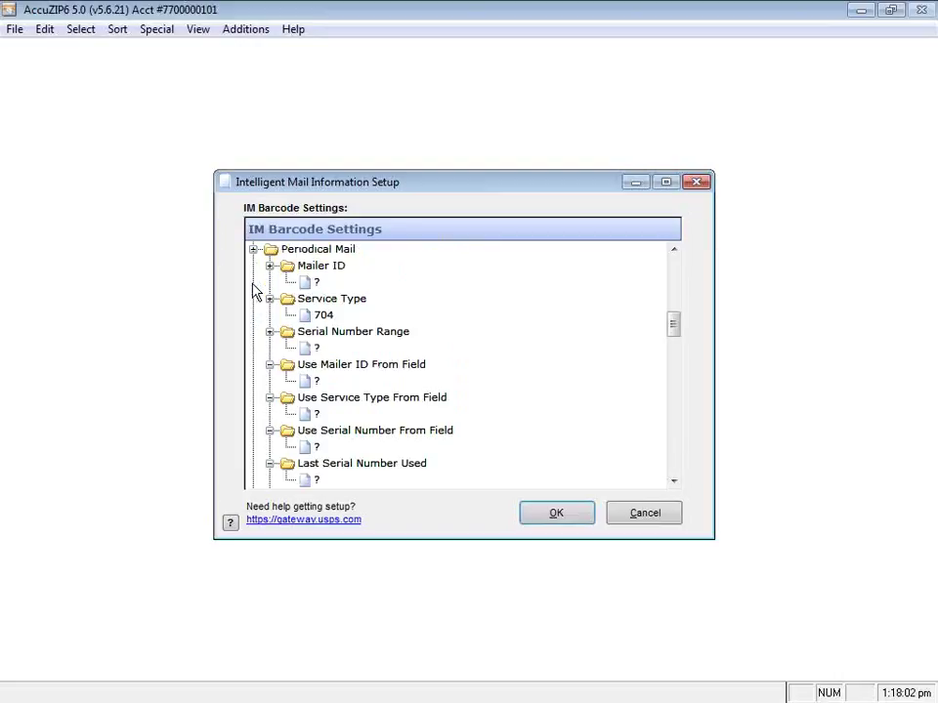
click(317, 282)
click(317, 282)
key(BackSpace)
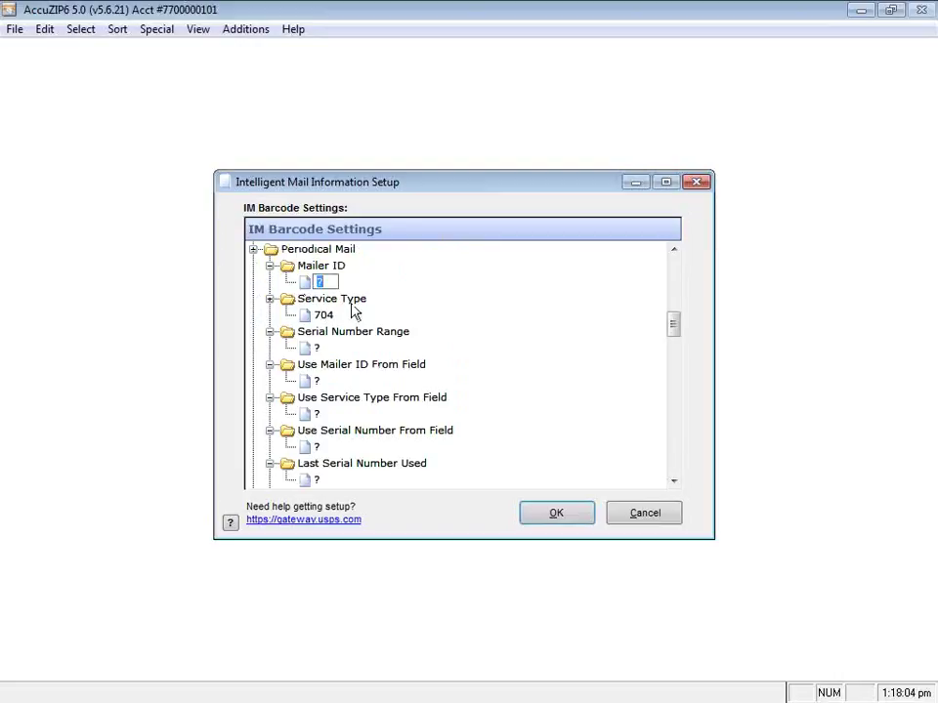
text(201109)
key(Return)
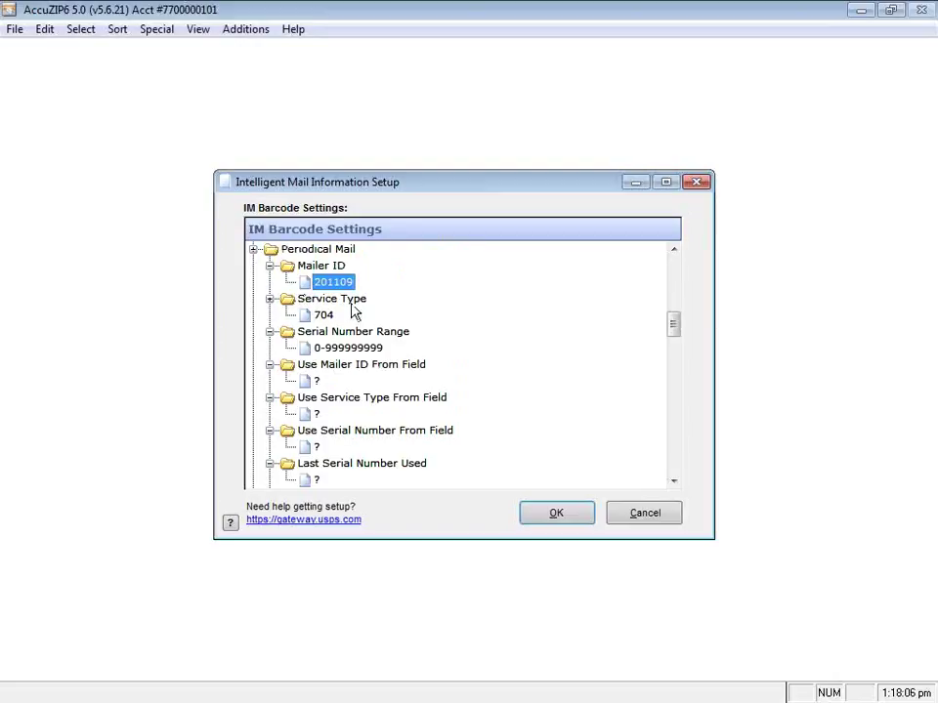
click(253, 249)
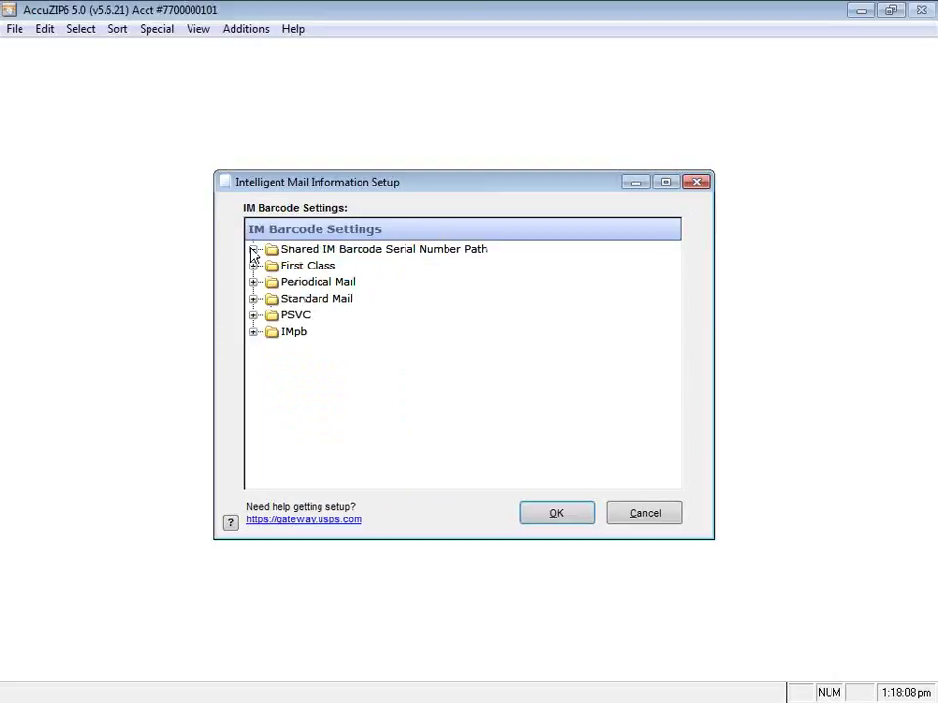
- Check the Mailer ID under Standard Mail and save the changes to the Intelligent Mail setup
click(253, 298)
click(337, 283)
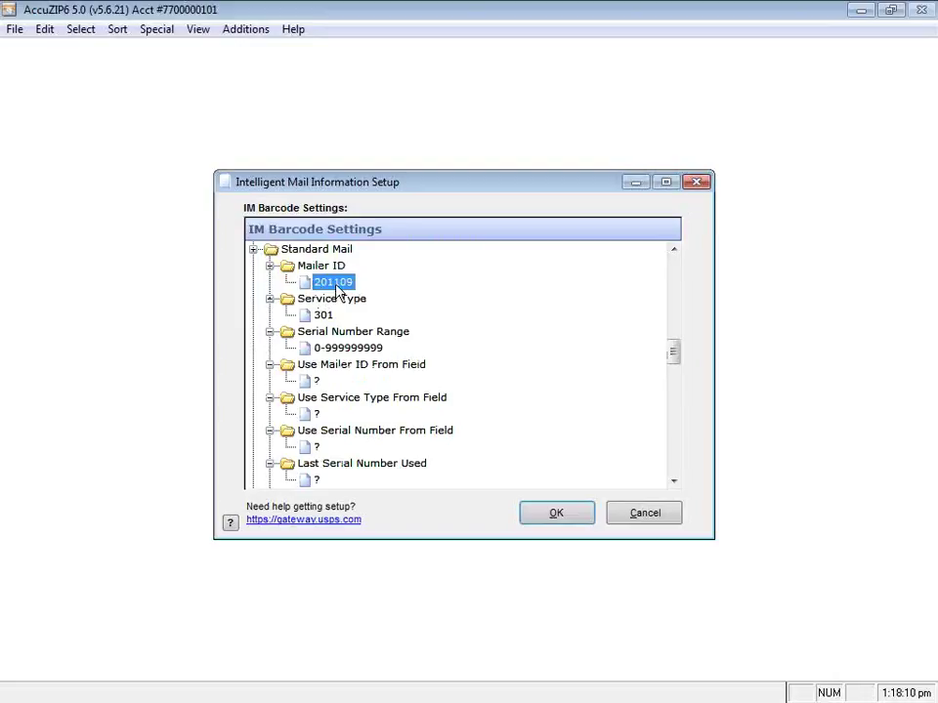
click(341, 282)
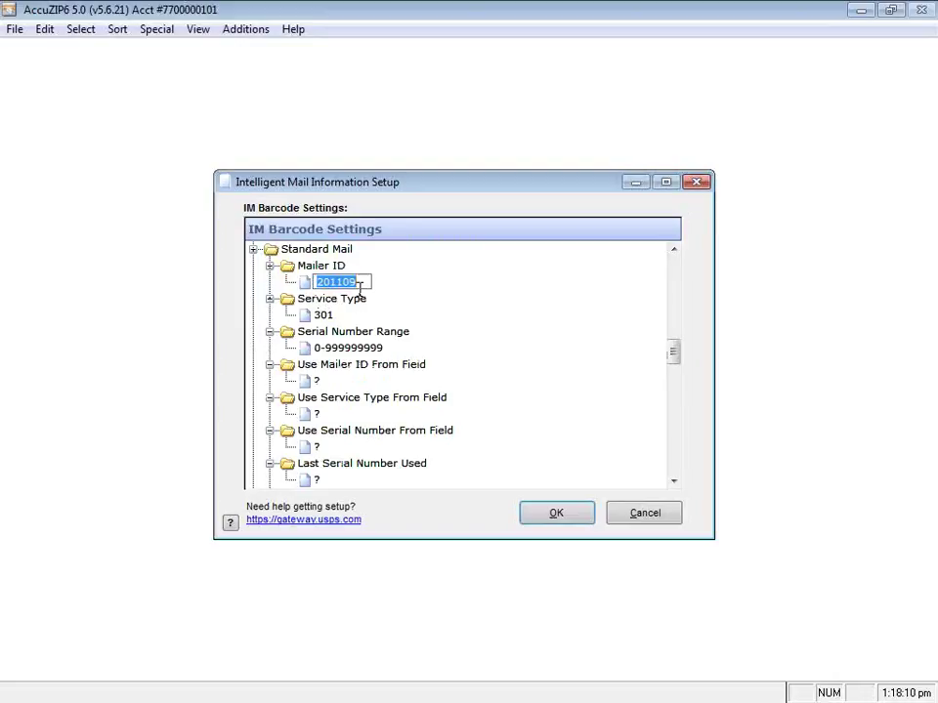
click(253, 249)
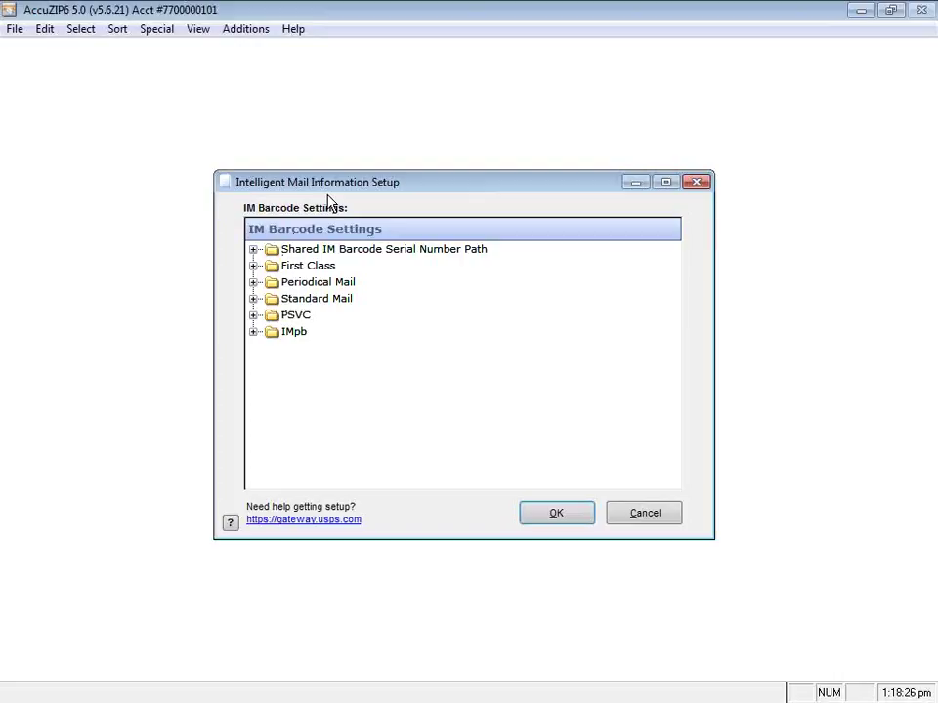
click(553, 513)
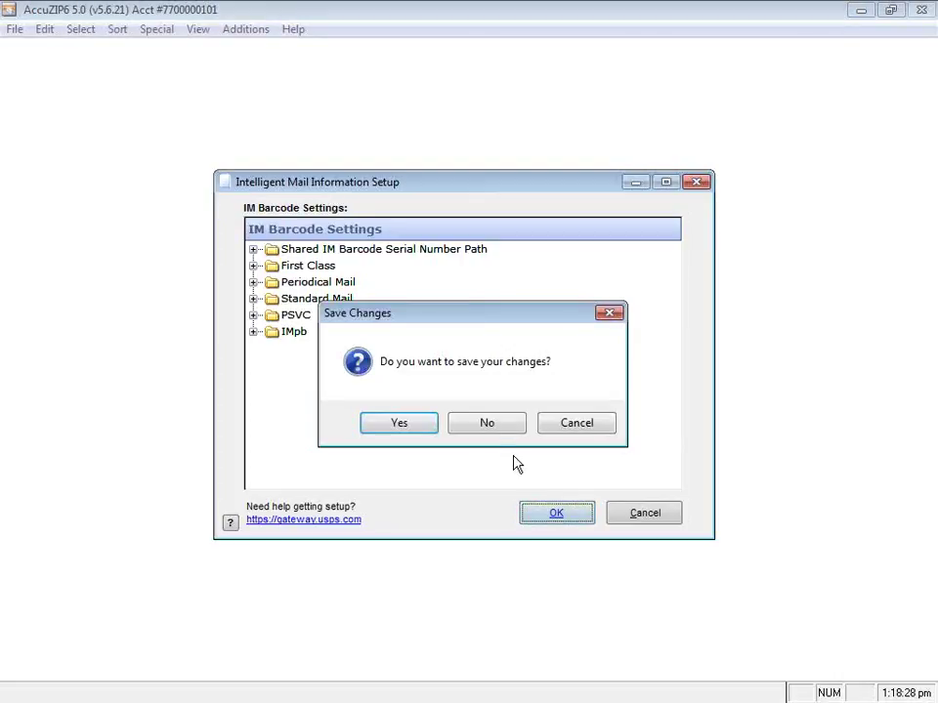
click(417, 426)
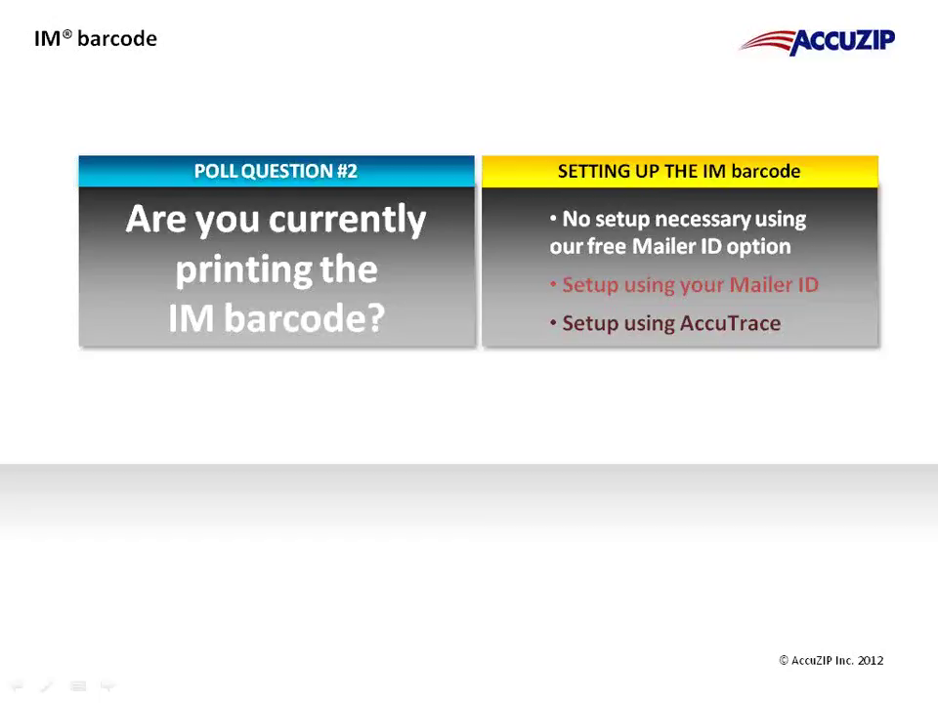
- Switch back to AccuZIP6, review the product list of the Activate Product window and close it
key(alt+Tab)
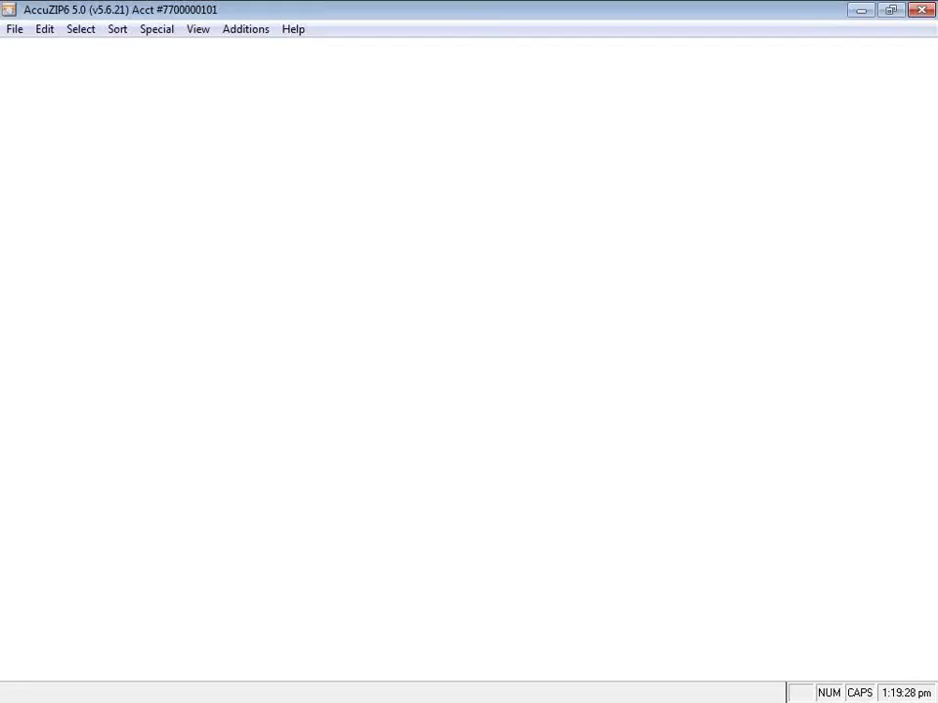
click(244, 33)
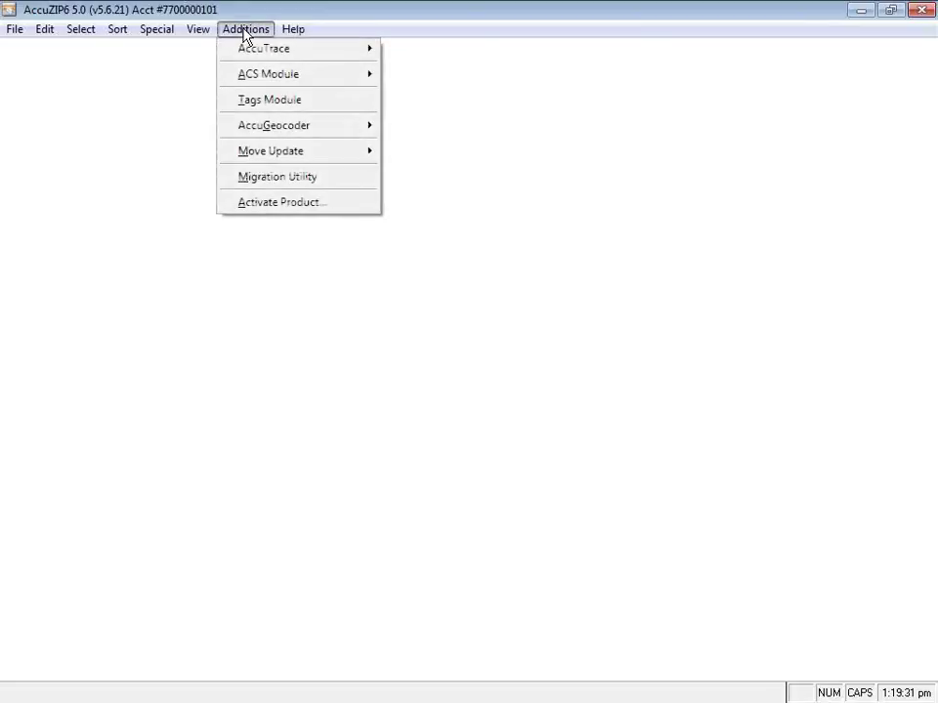
click(250, 203)
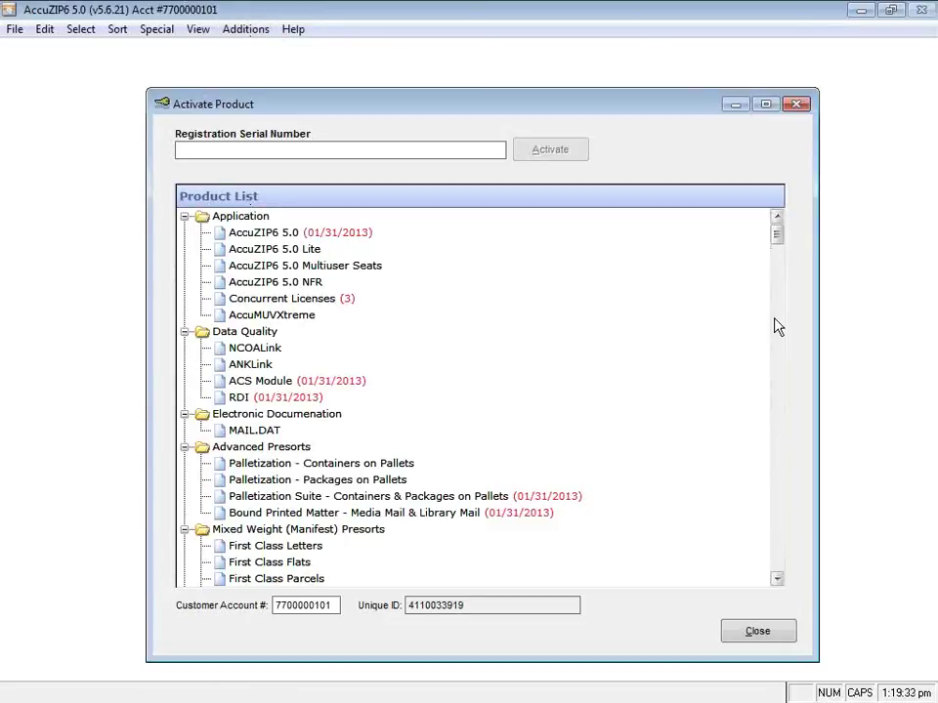
mouse_move(778, 238)
mouse_down()
mouse_move(784, 584)
mouse_move(781, 230)
mouse_up()
click(758, 630)
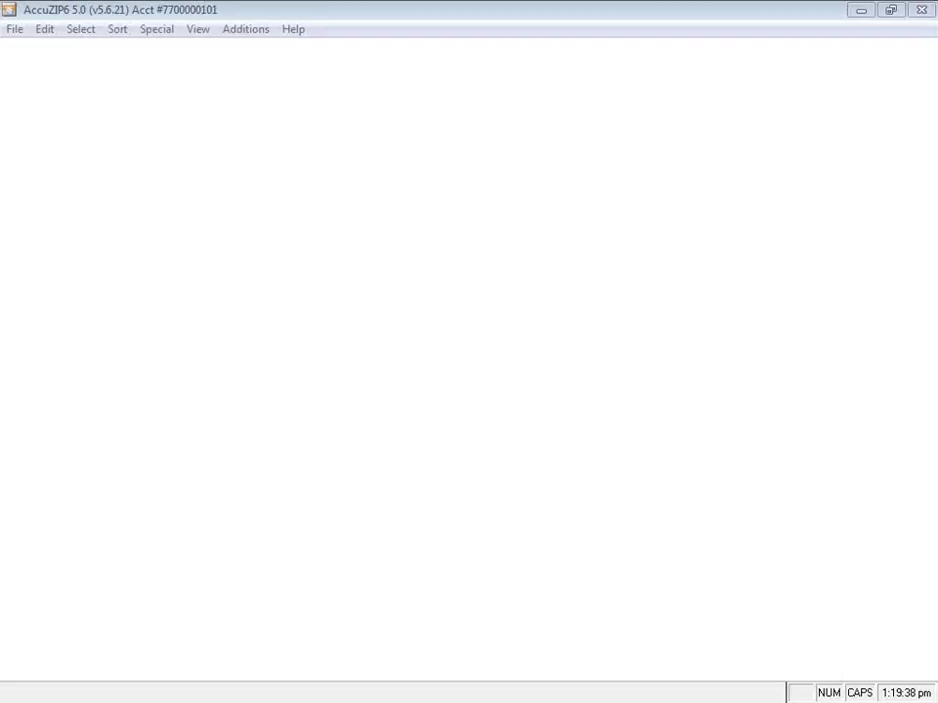
- Reopen product activation, paste the registration serial number, start the activation and acknowledge the AccuTrace message
click(240, 39)
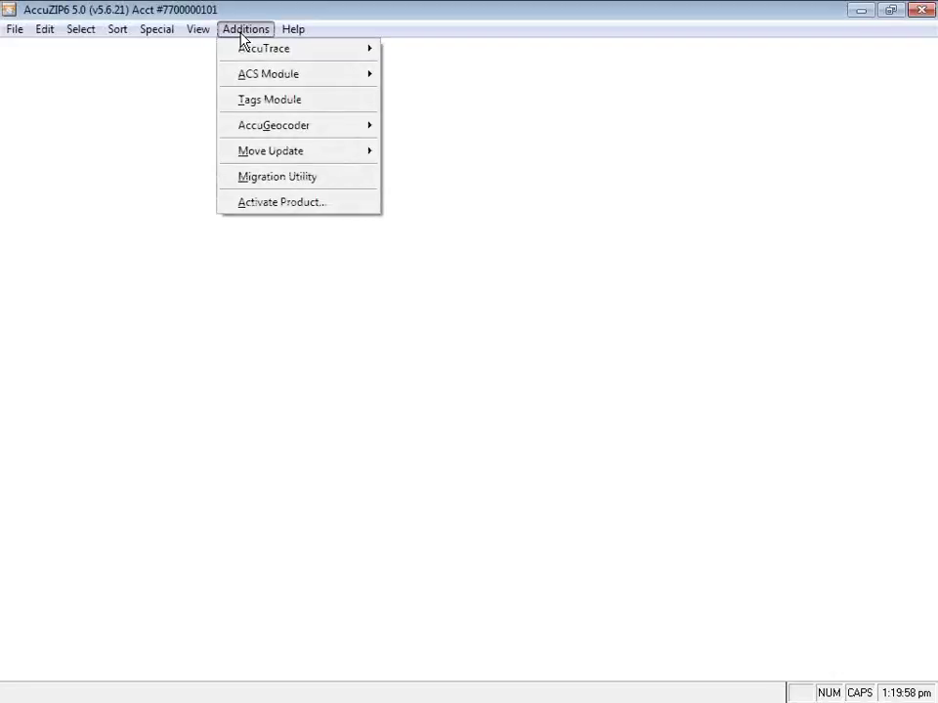
click(256, 205)
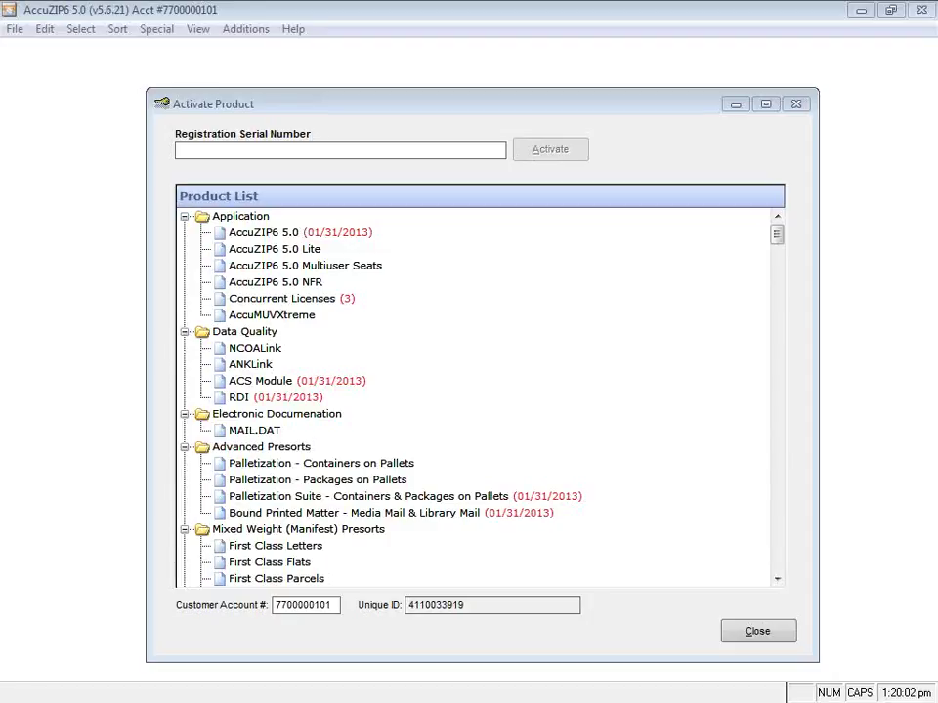
click(333, 151)
key(ctrl+v)
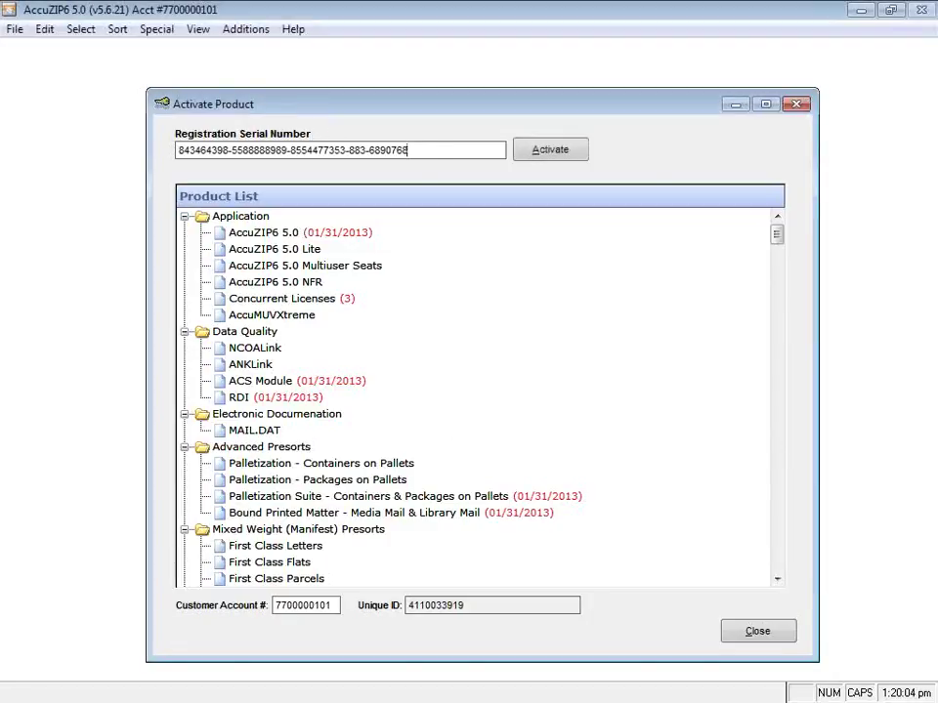
click(553, 153)
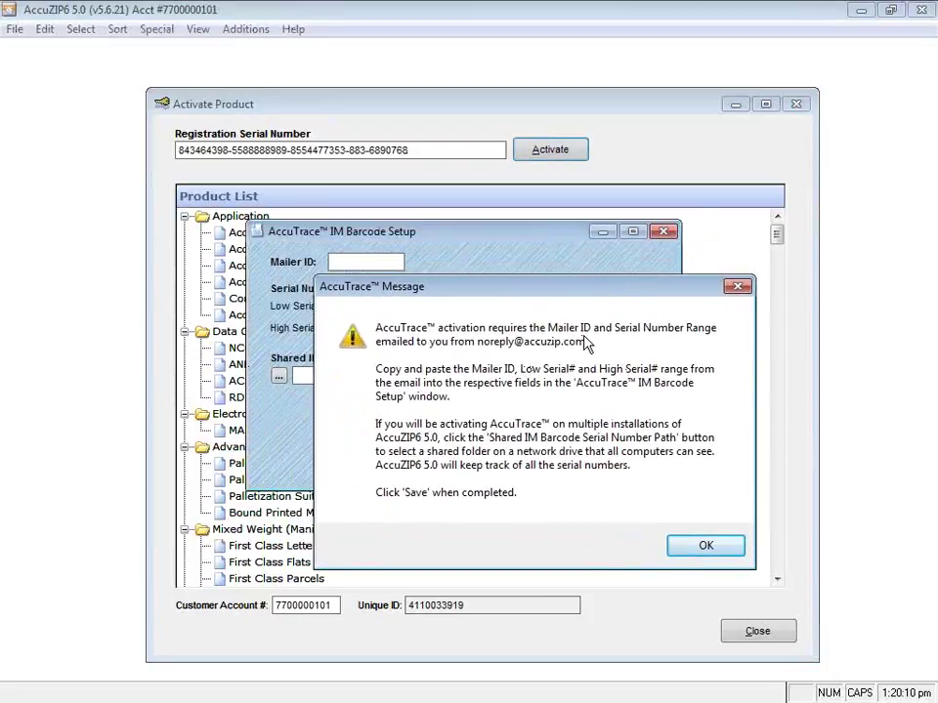
click(702, 547)
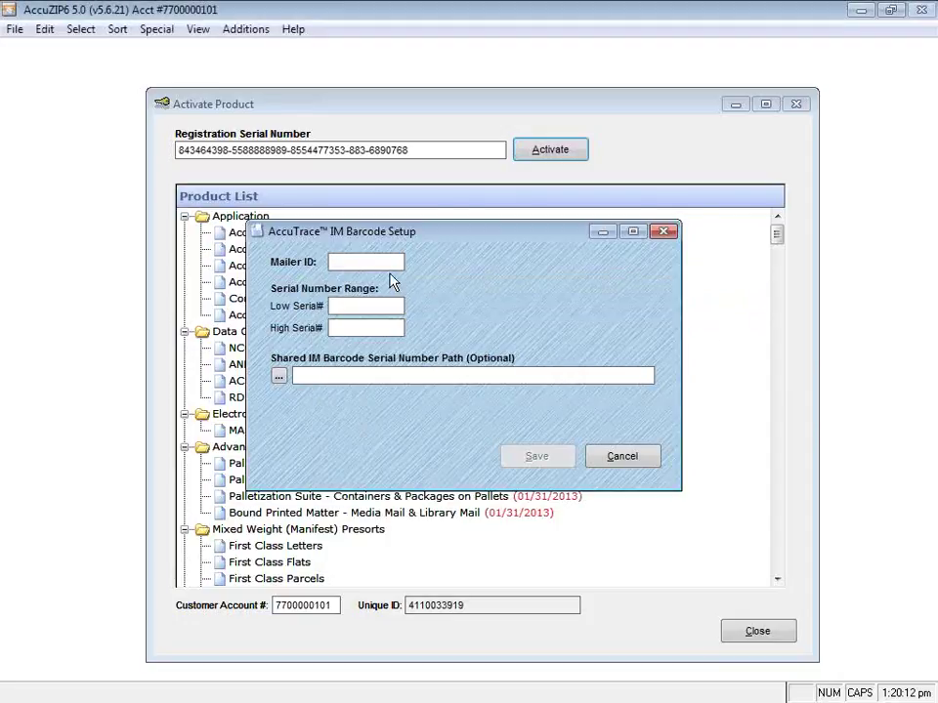
- Fill in the Mailer ID and the serial number range 127391155 to 127491155, then save the setup to finish activating AccuTrace
text(109)
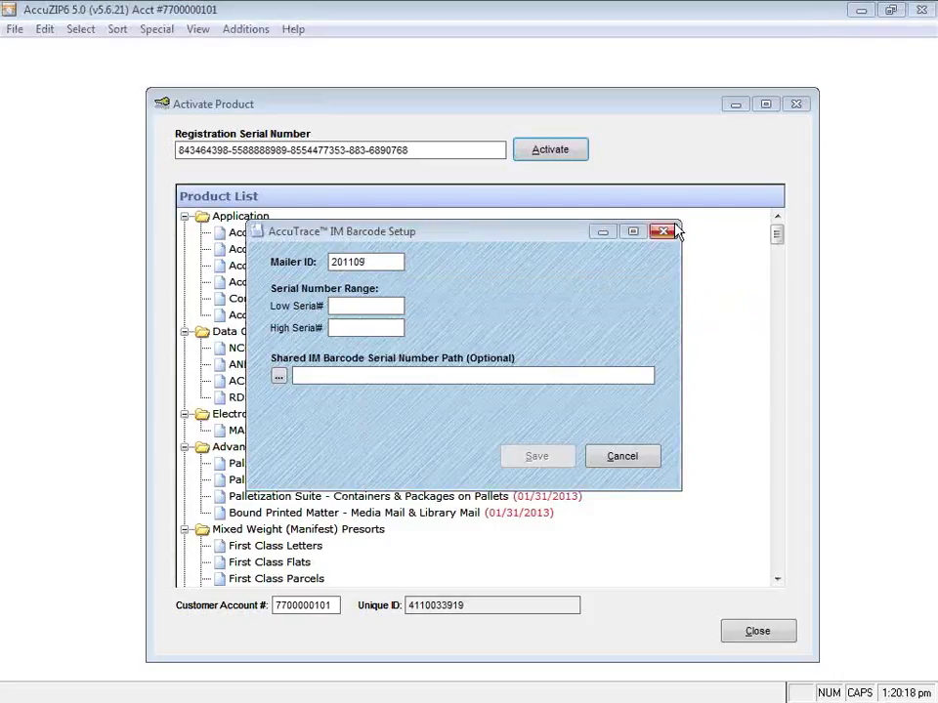
click(342, 306)
key(ctrl+v)
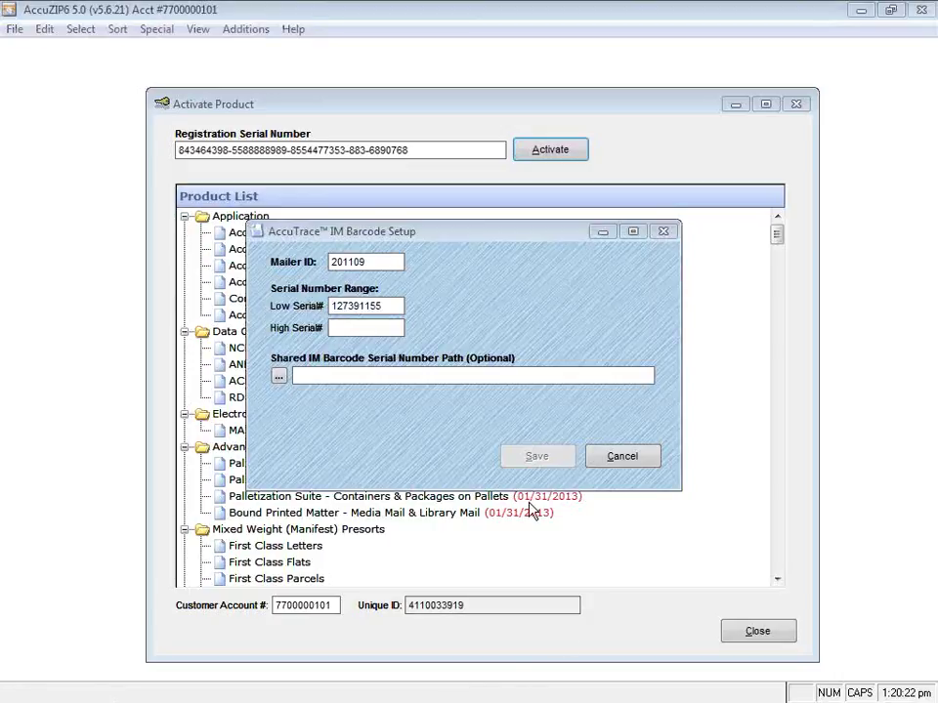
click(368, 327)
key(ctrl+v)
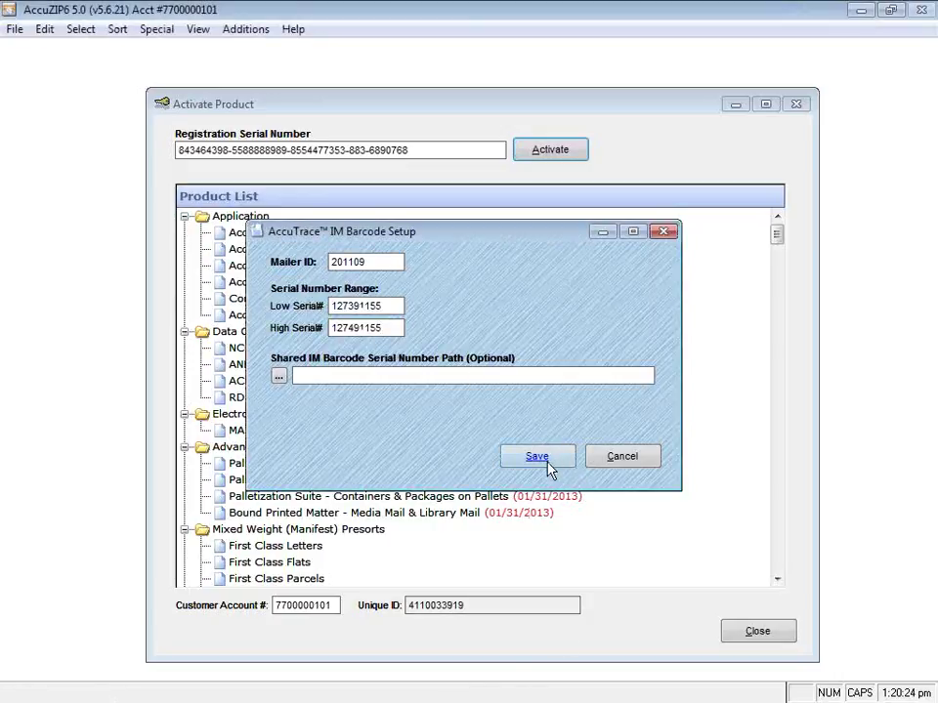
click(538, 457)
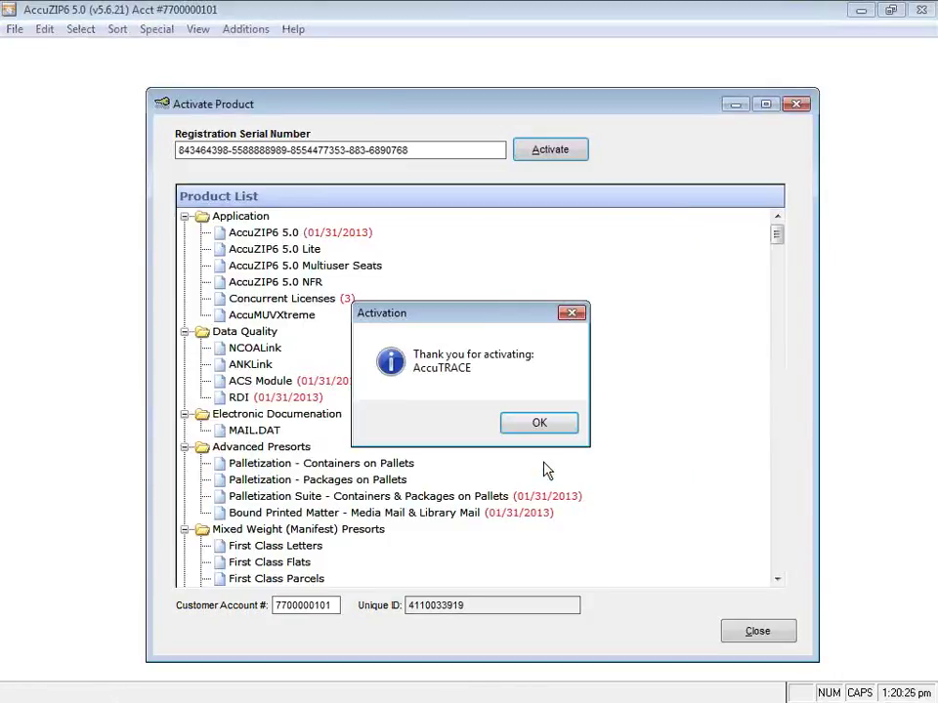
click(540, 425)
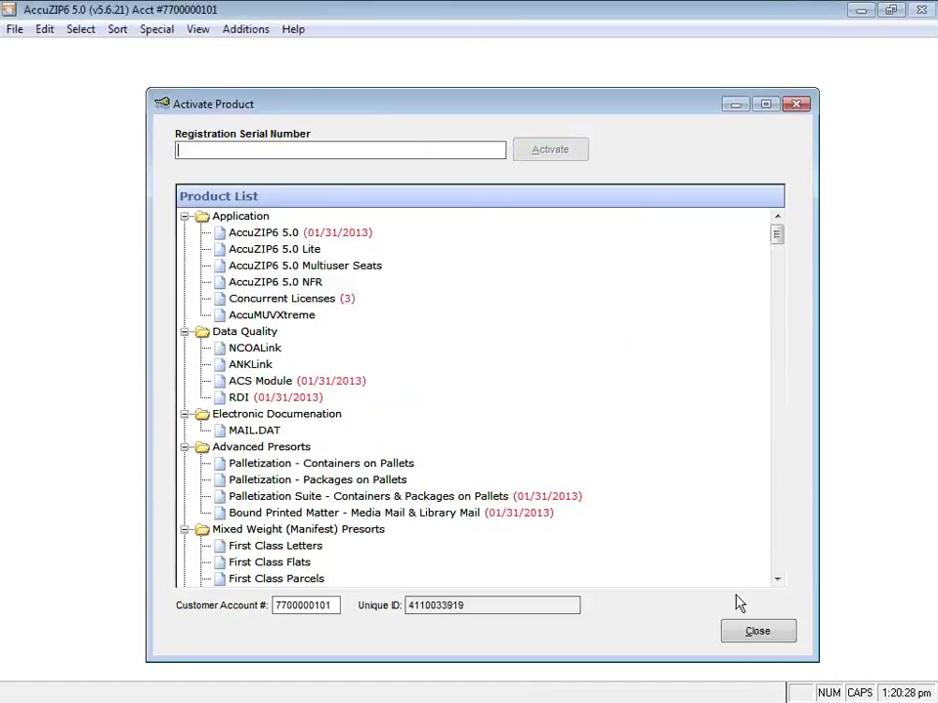
- Close the Activate Product window, reopen it to check the product list and close it again
click(758, 632)
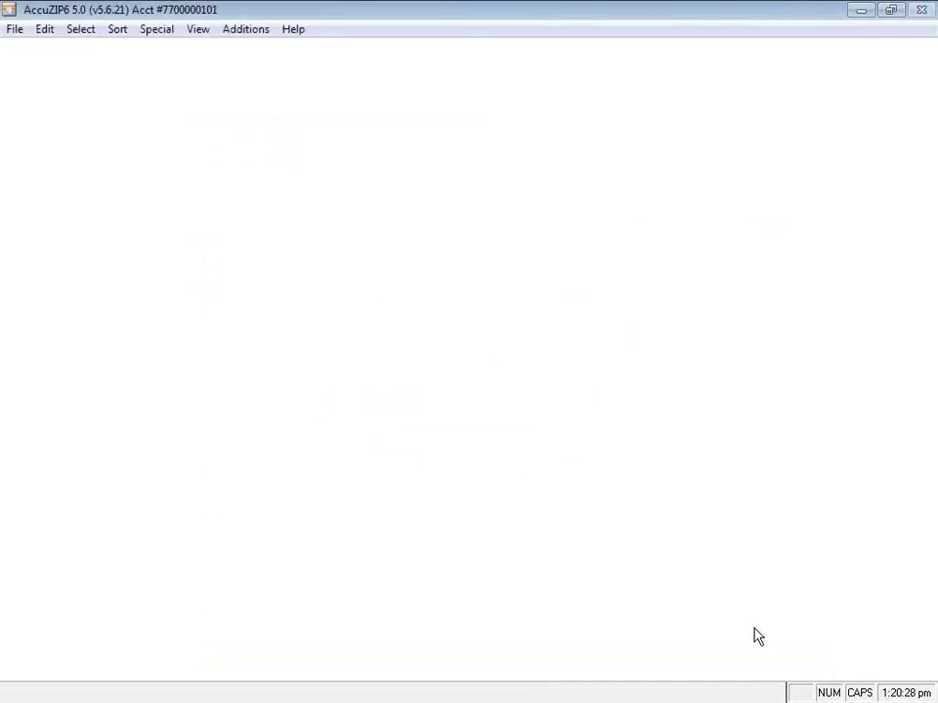
click(240, 32)
click(262, 204)
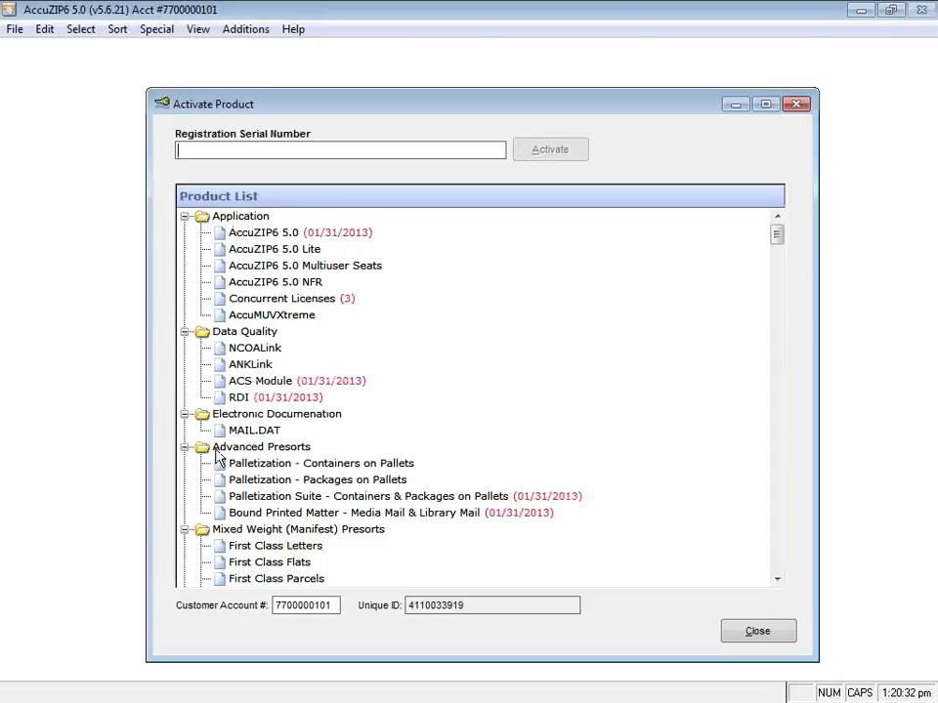
click(736, 630)
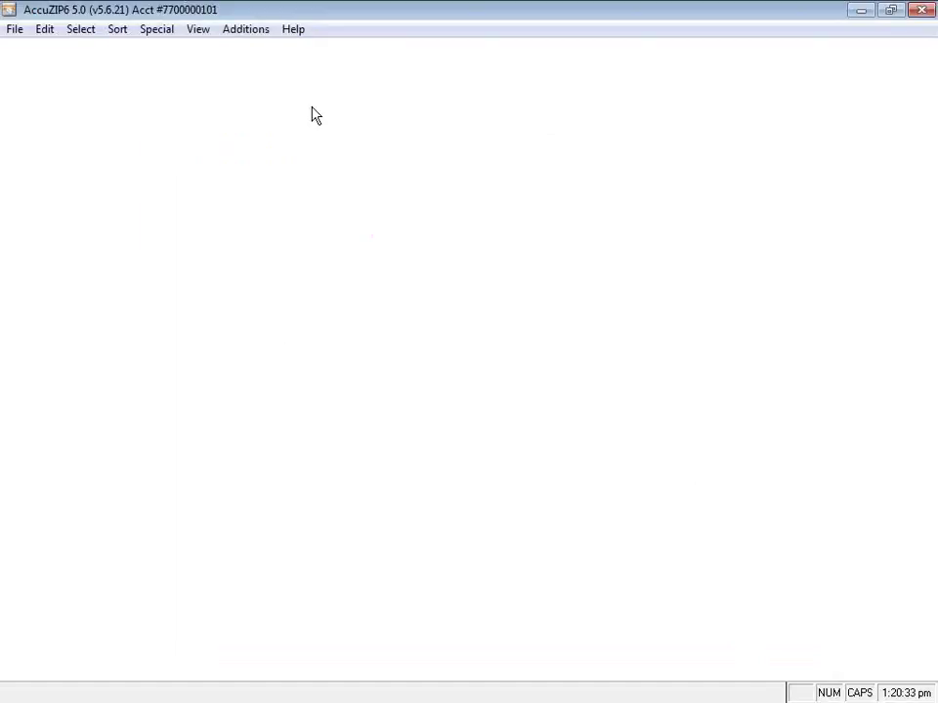
- Open the Intelligent Mail setup, review service type 311=Destination Confirm (Basic) for Standard Mail and cancel out of both windows
click(234, 30)
mouse_move(242, 47)
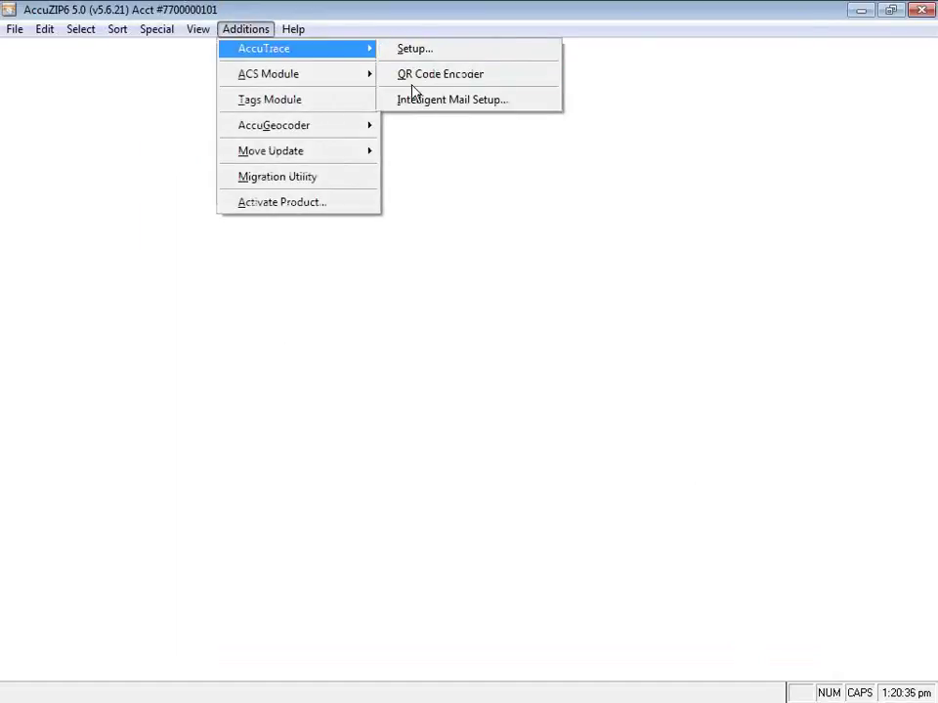
click(414, 99)
click(252, 299)
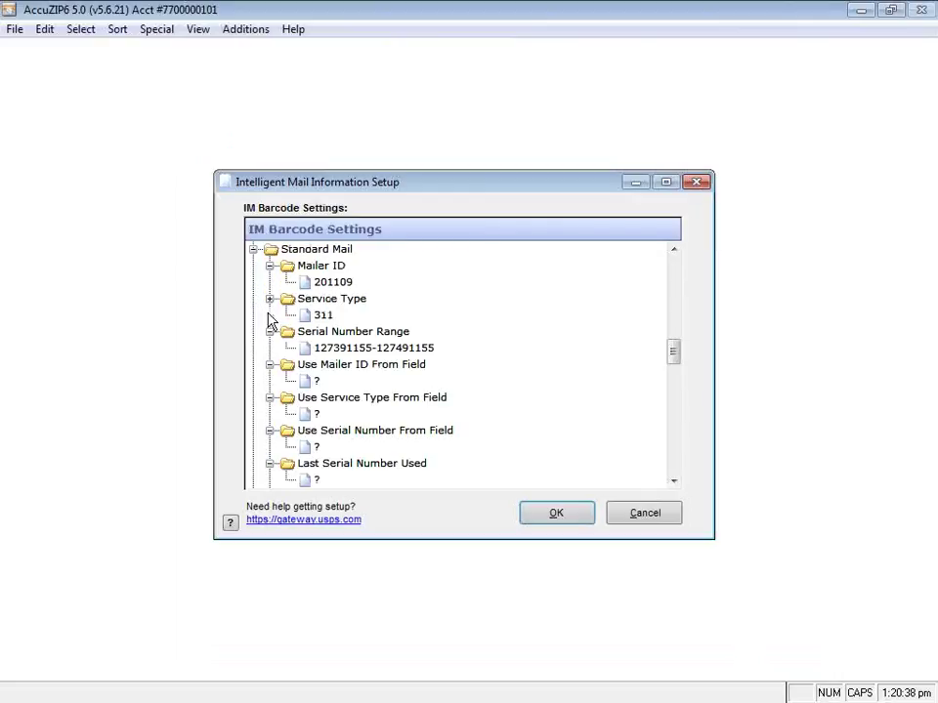
double_click(289, 315)
drag(646, 308, 647, 451)
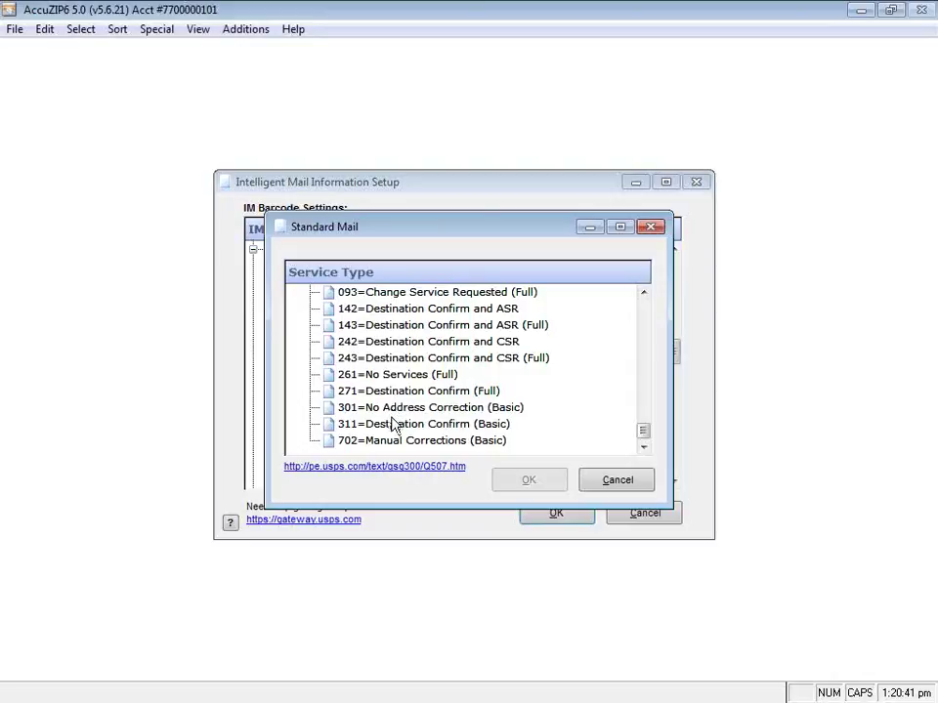
click(323, 423)
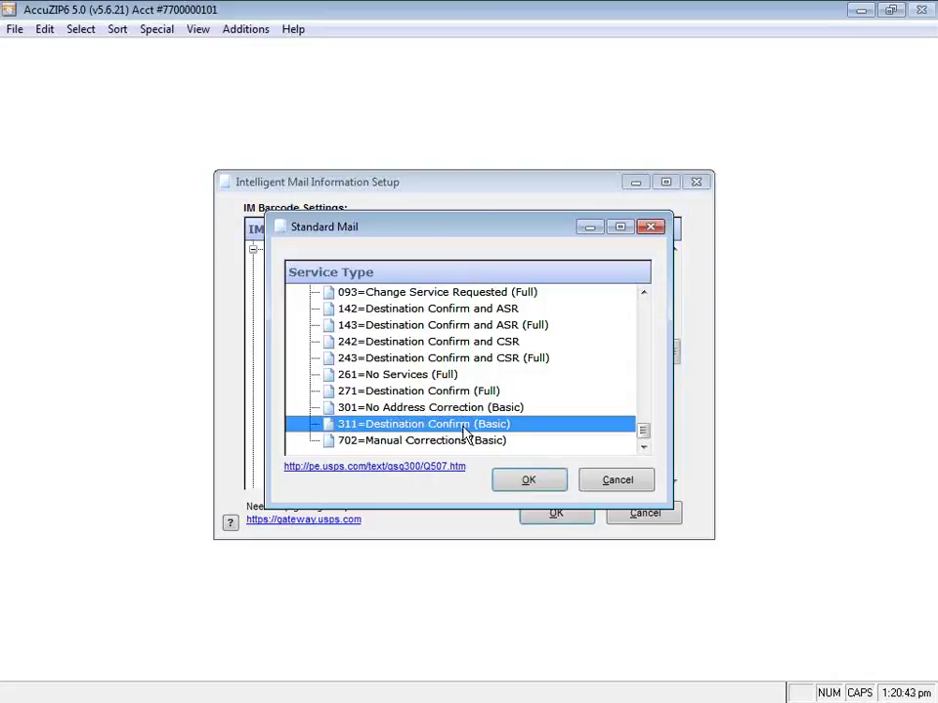
click(613, 480)
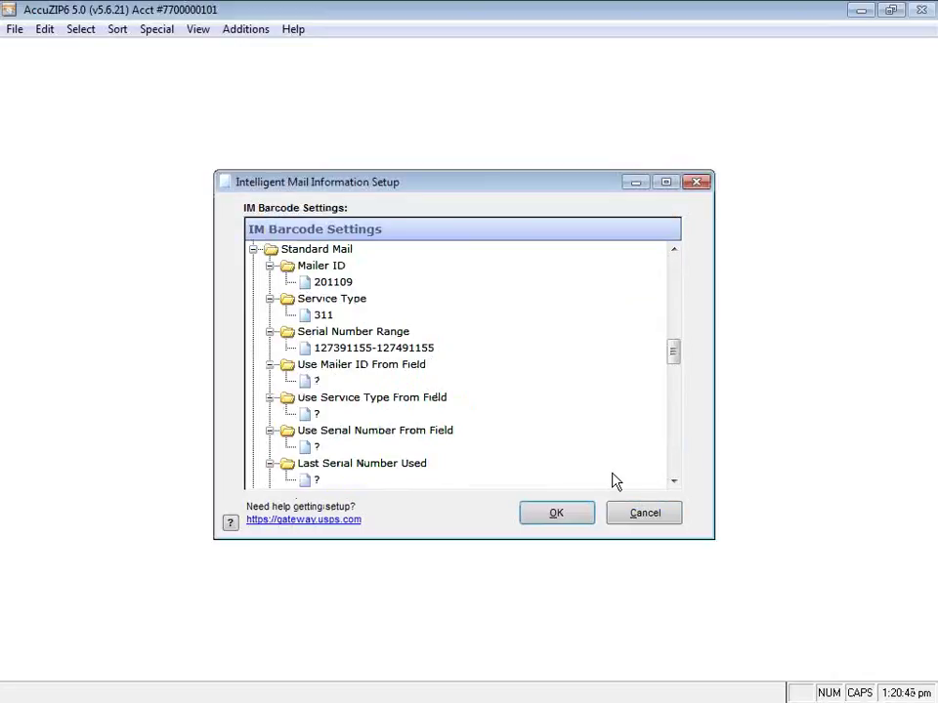
click(622, 523)
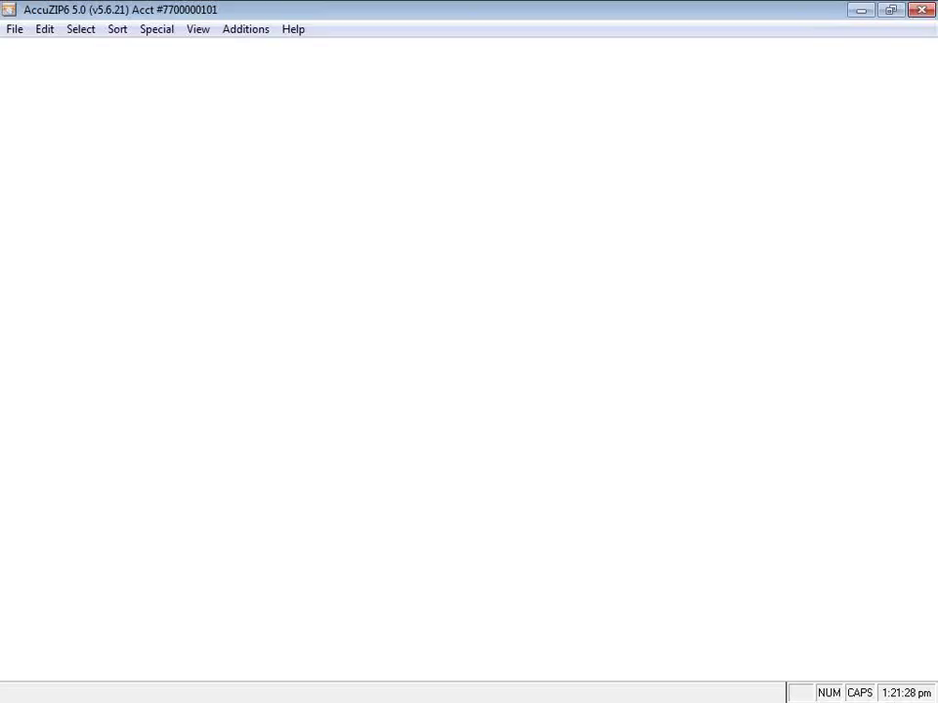
- Open the recent database Demofile.dbf and select the Barcode value of the first record
click(15, 29)
mouse_move(39, 178)
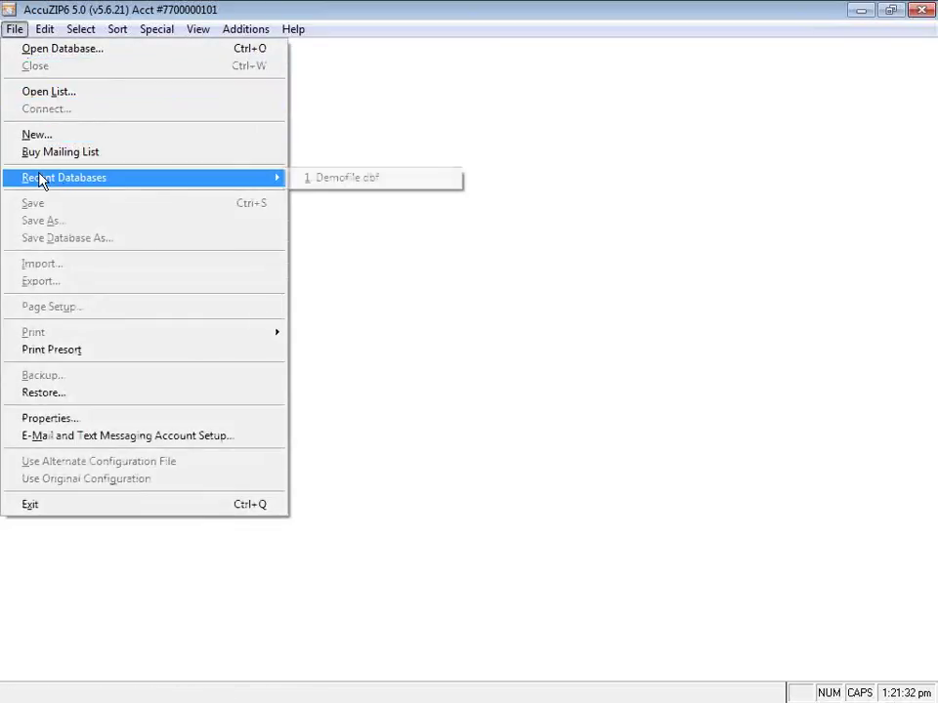
click(337, 180)
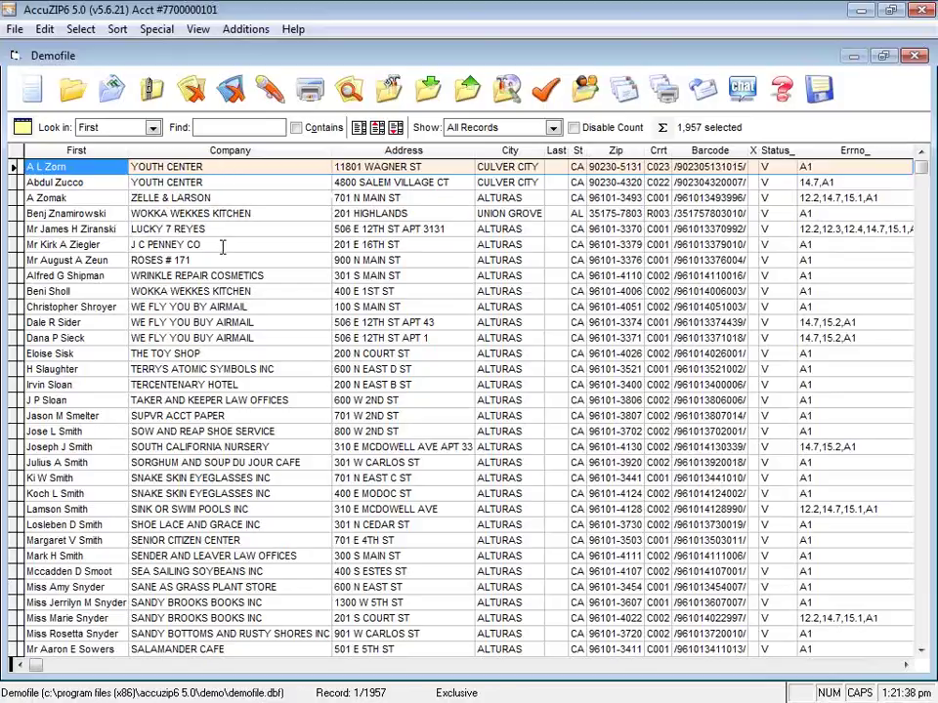
click(699, 167)
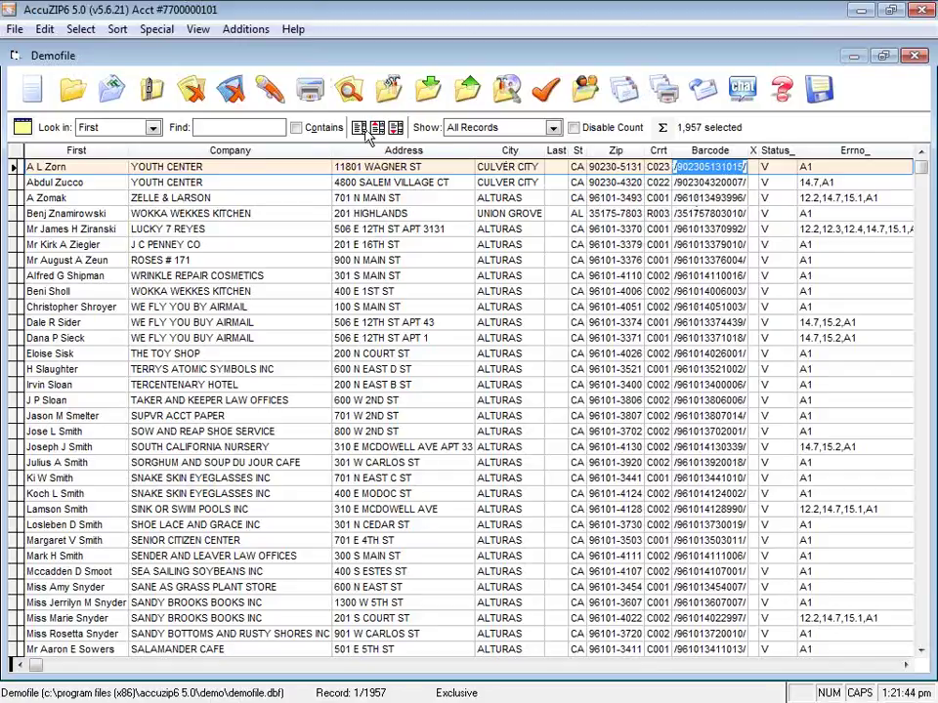
- Open the print settings for labels and set the output to Label Format
click(309, 96)
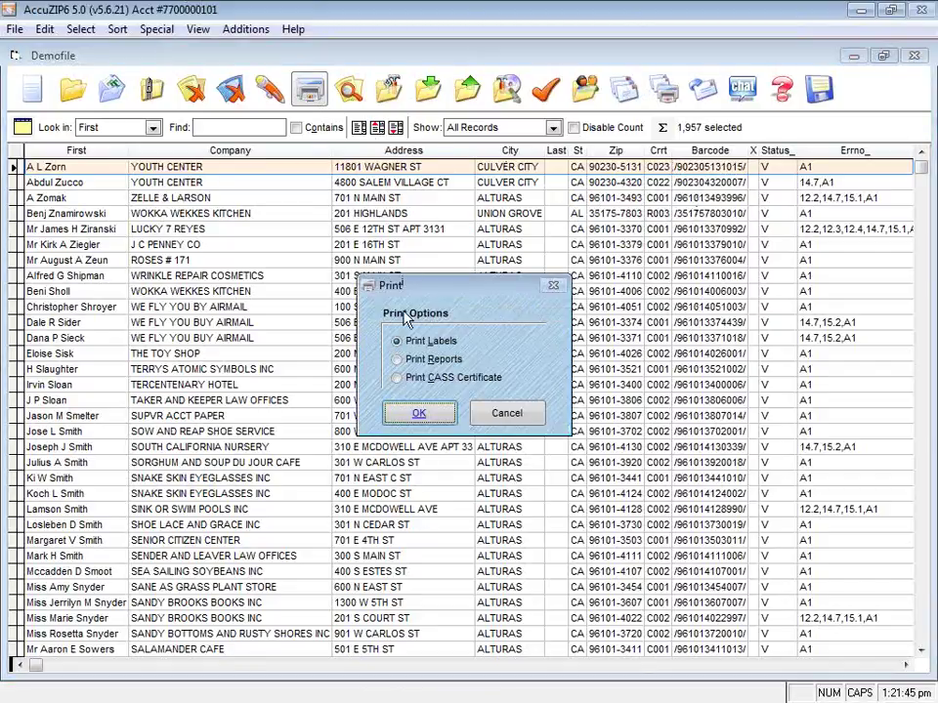
click(403, 412)
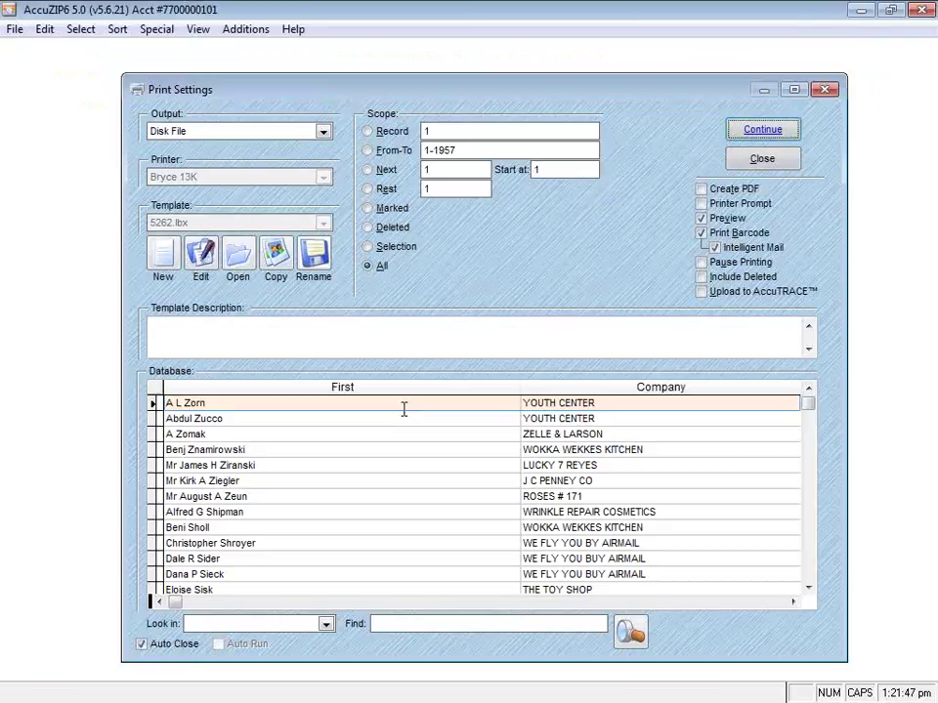
click(243, 134)
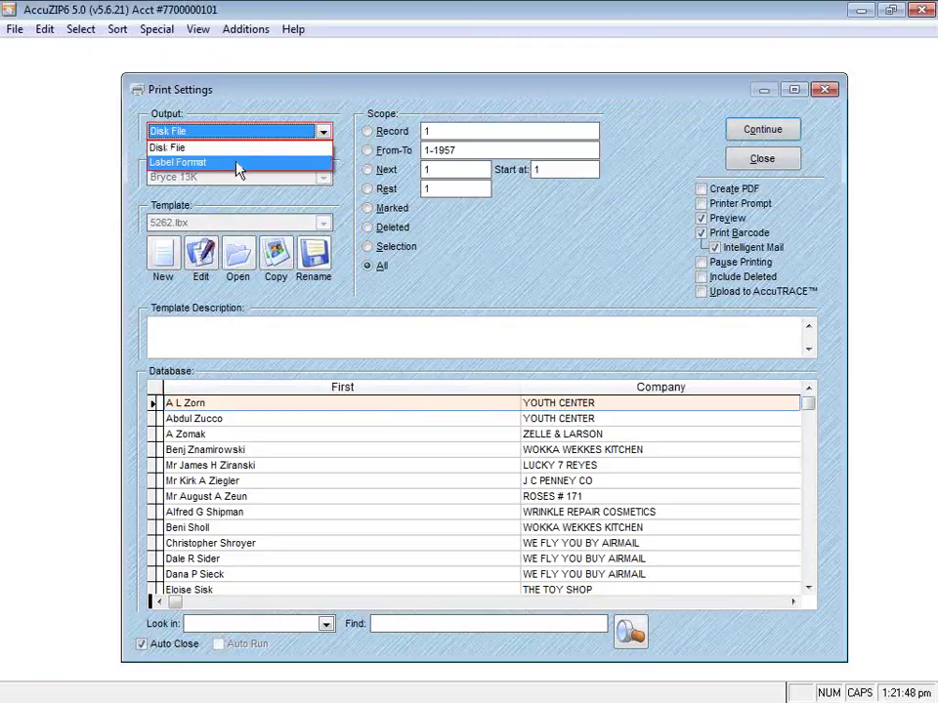
click(236, 163)
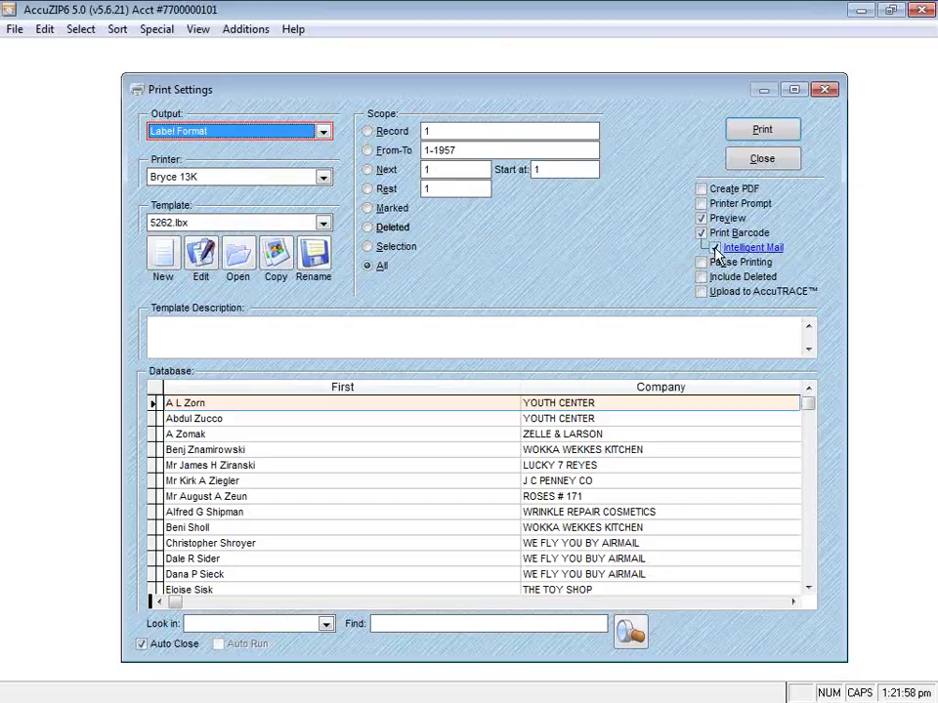
- Preview the labels with Intelligent Mail barcodes, enlarge the preview, page through several pages and close it
click(750, 131)
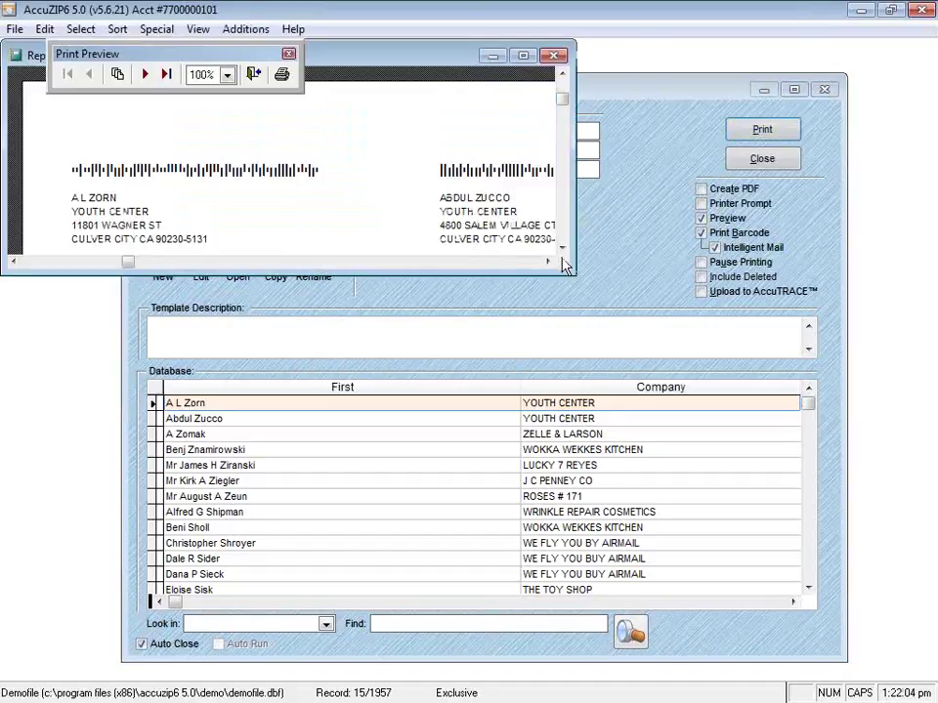
drag(575, 275, 712, 548)
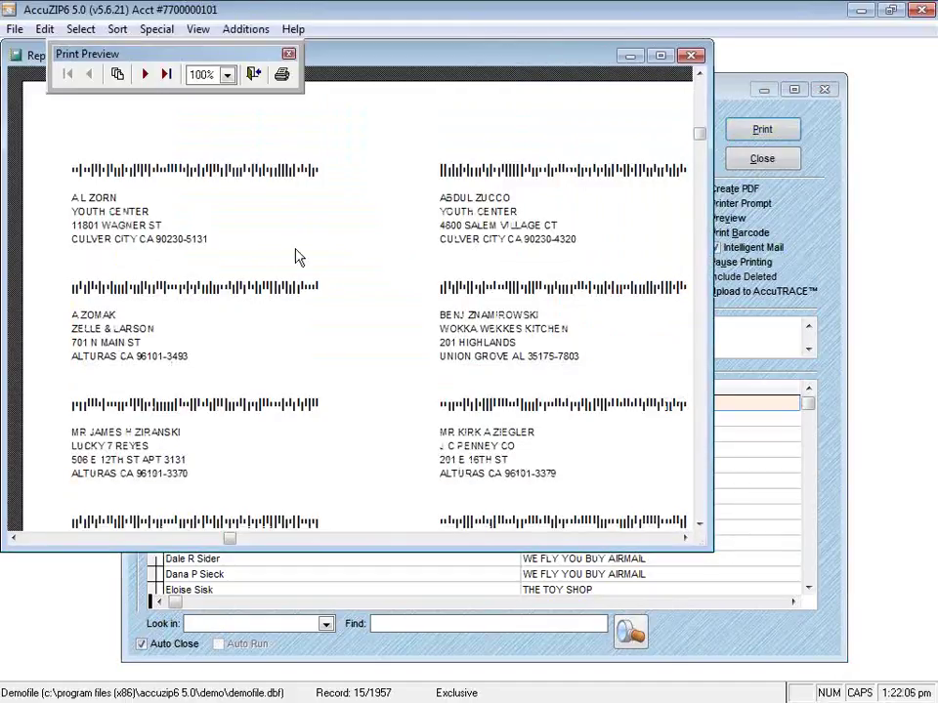
click(145, 74)
click(144, 75)
click(145, 75)
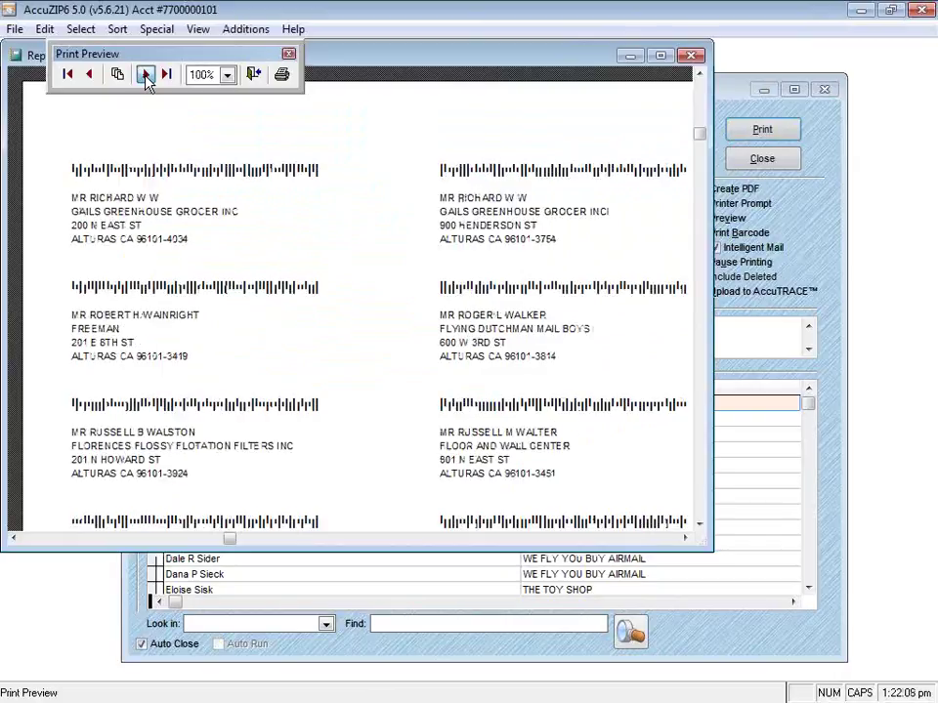
click(145, 76)
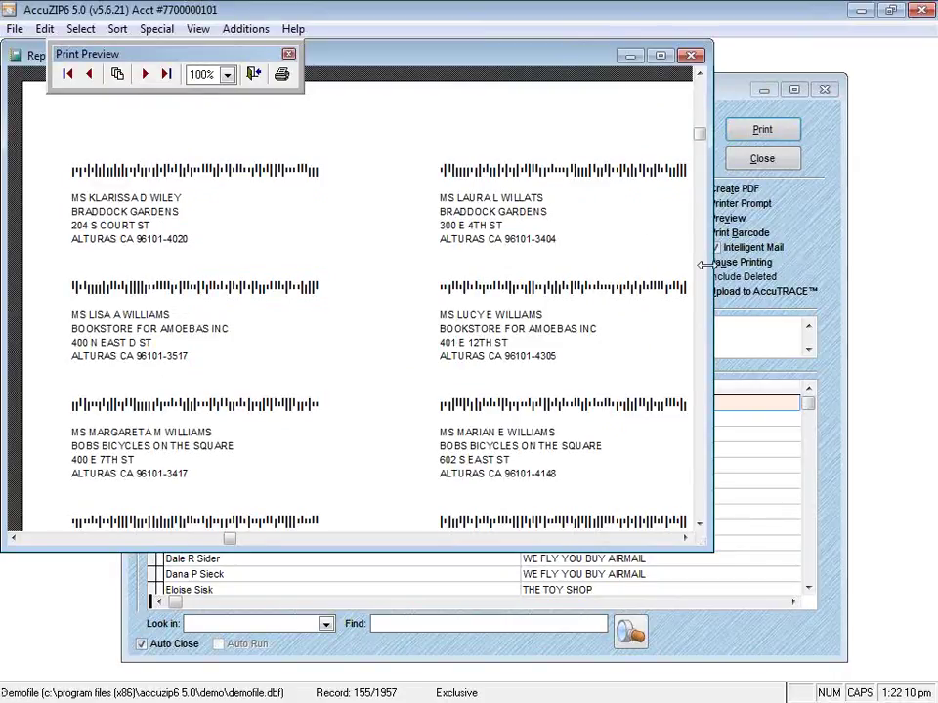
drag(711, 267, 650, 266)
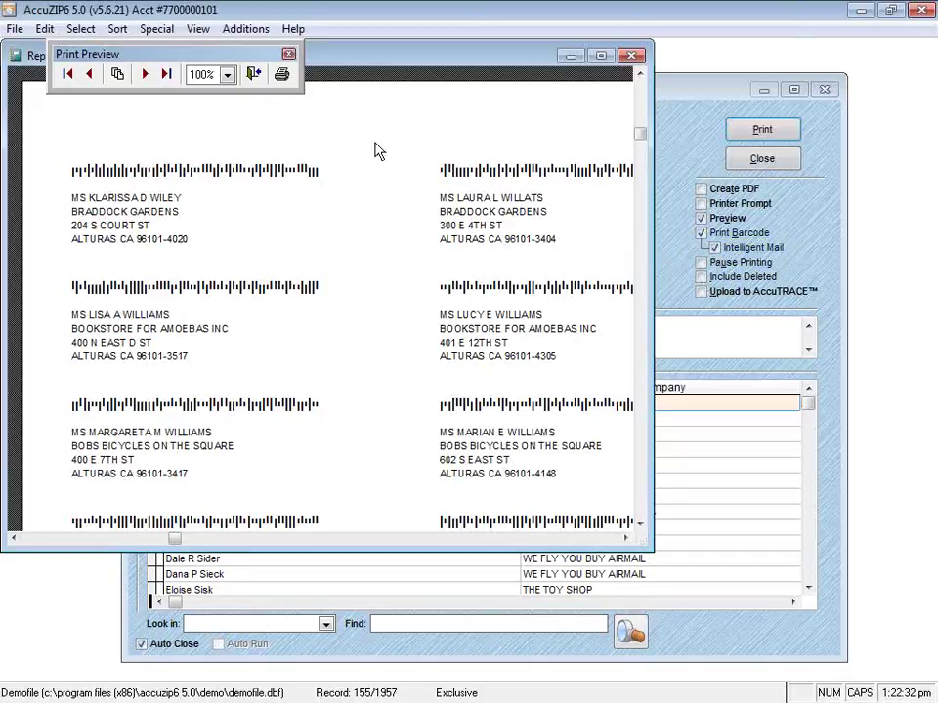
click(253, 75)
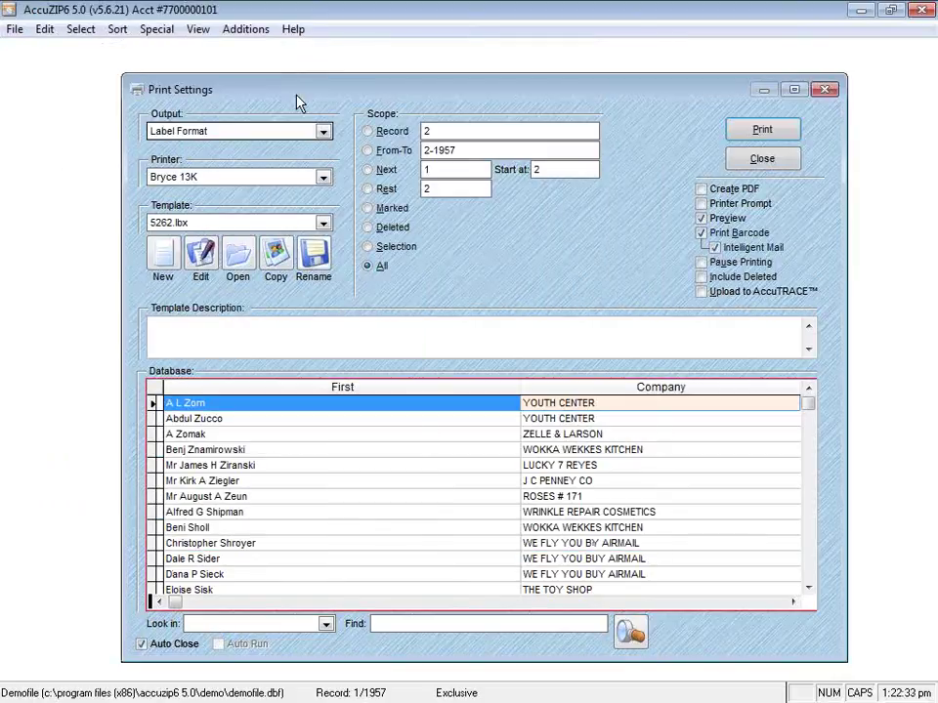
- Turn off the Intelligent Mail option, preview several label pages with the plain barcode and close the preview
click(714, 247)
click(761, 131)
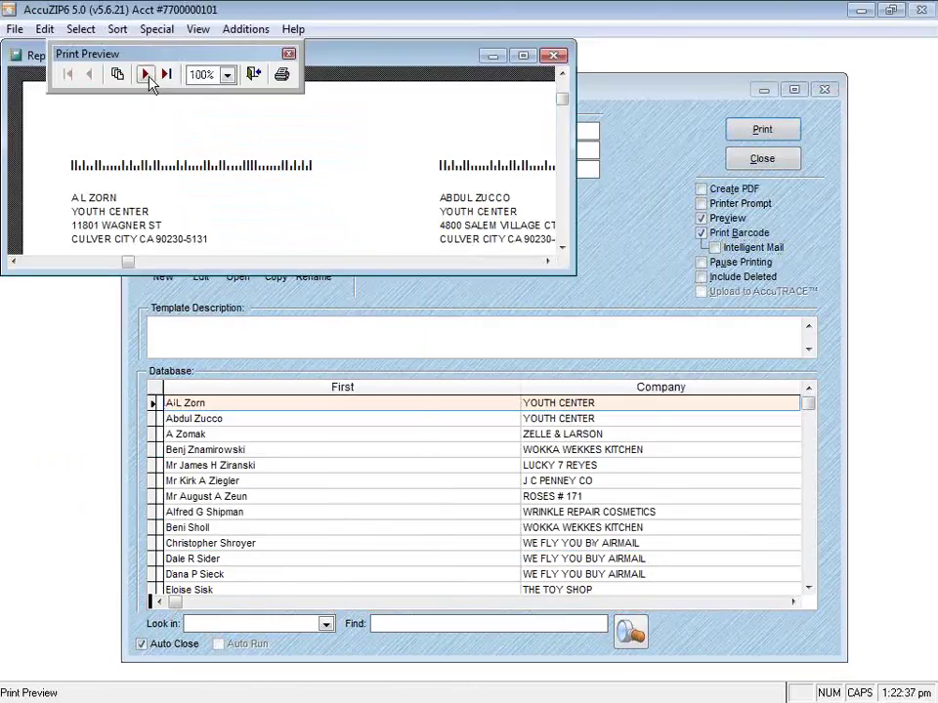
click(147, 76)
click(147, 77)
click(147, 76)
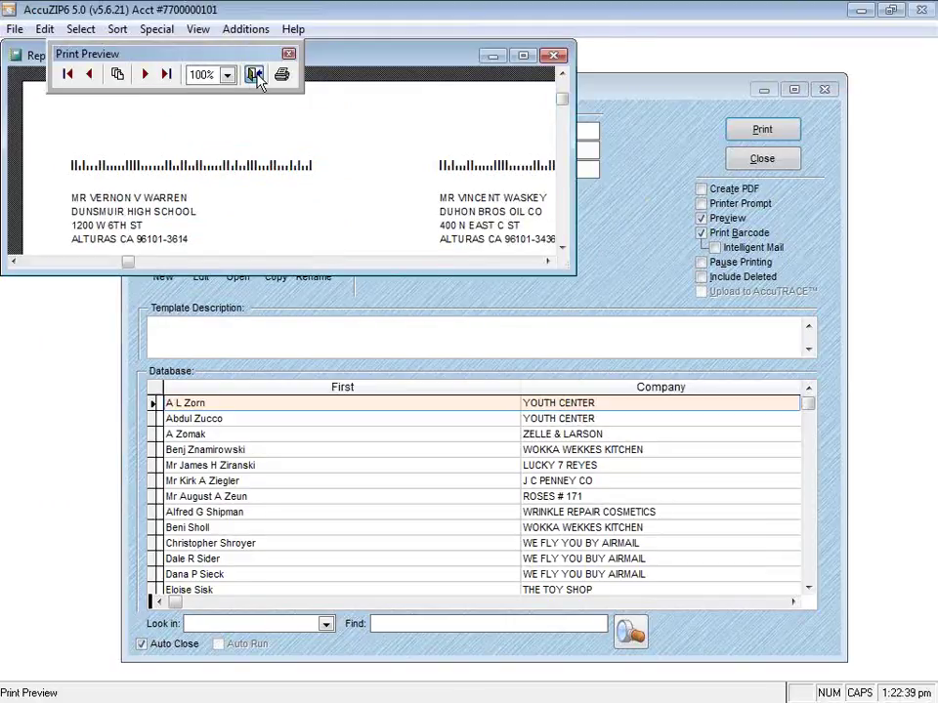
click(254, 75)
- Turn the Intelligent Mail option back on, page through an enlarged preview of the labels and close it
click(714, 247)
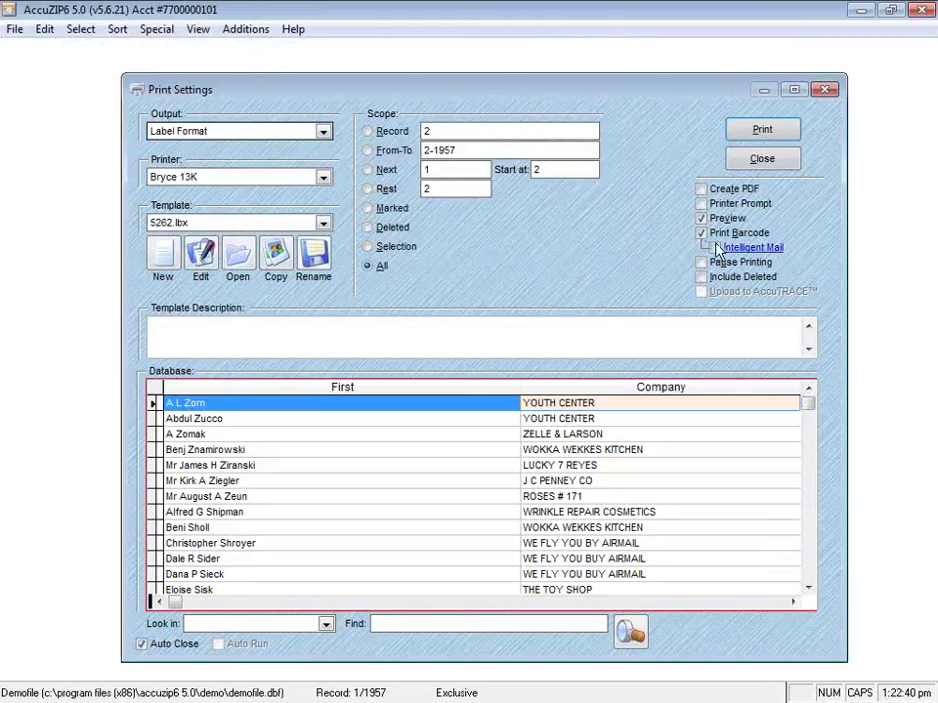
click(761, 133)
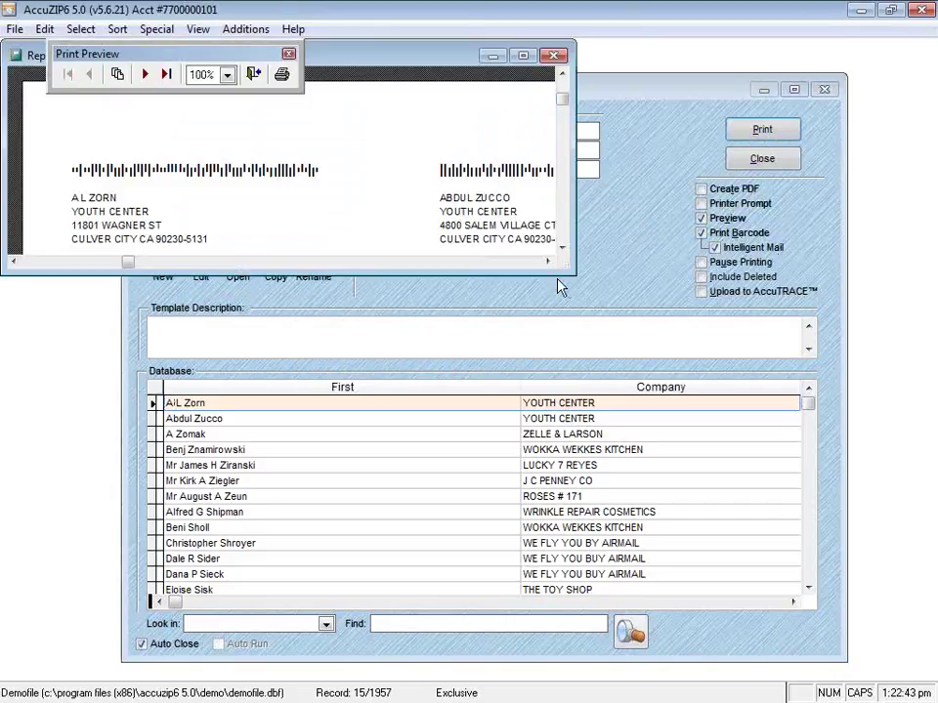
drag(574, 277, 687, 441)
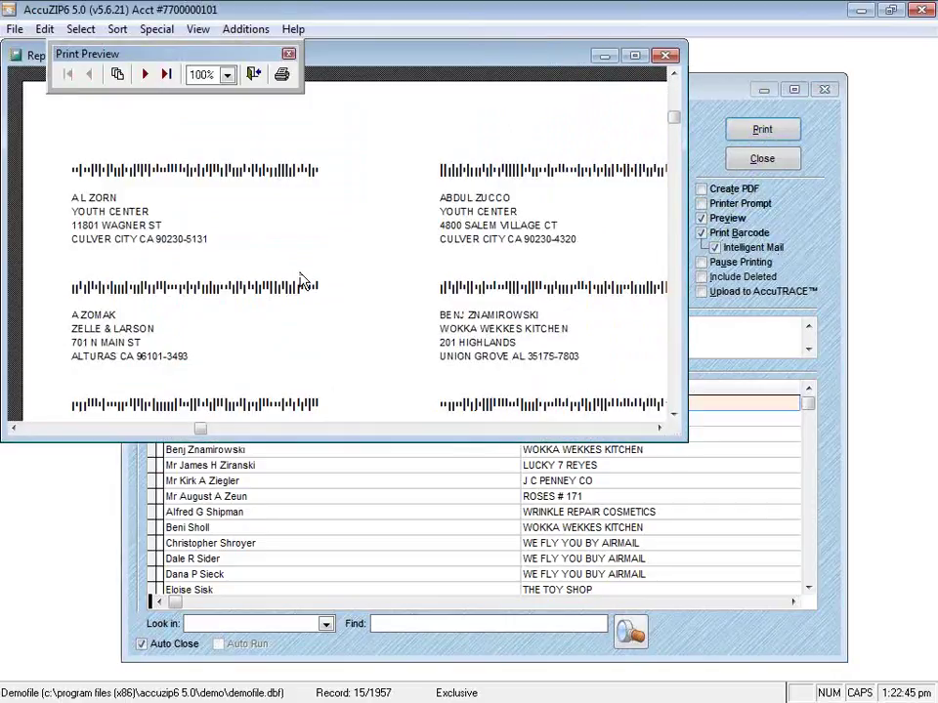
click(144, 76)
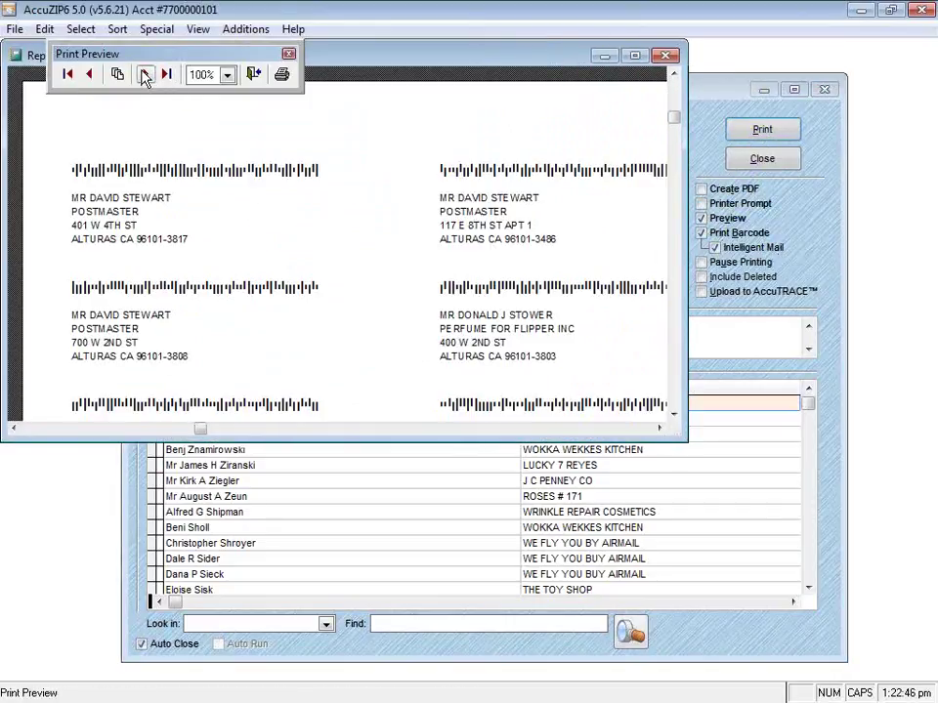
click(143, 76)
click(144, 76)
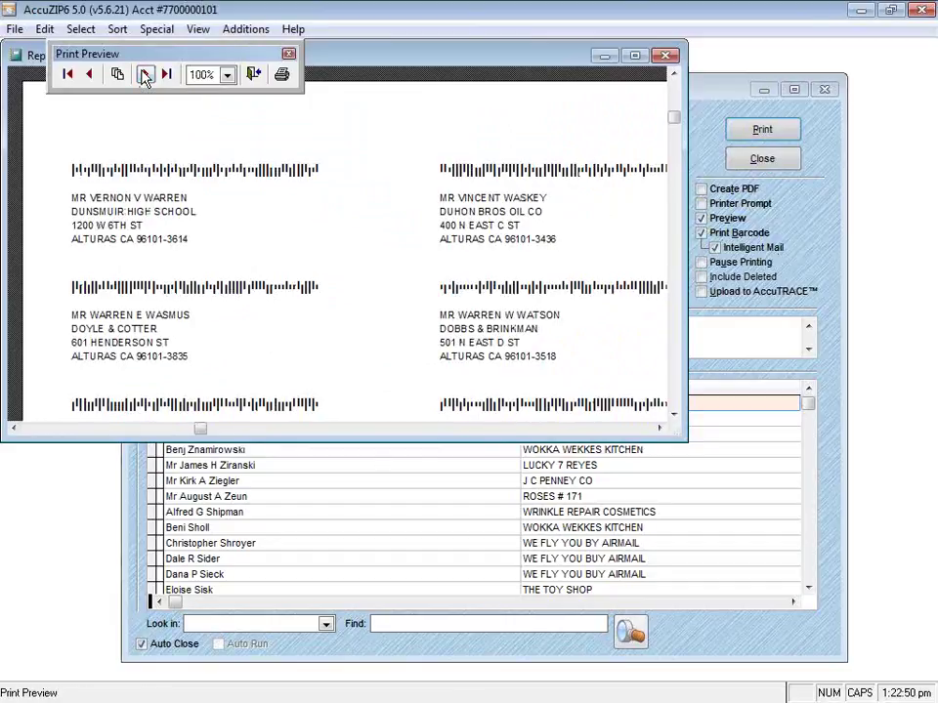
click(143, 76)
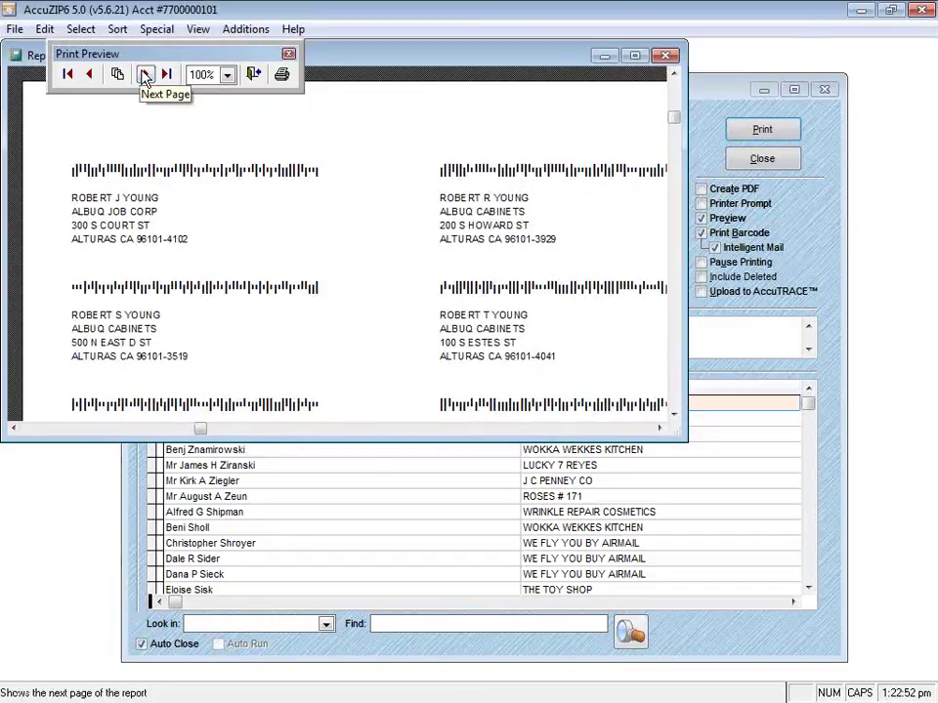
click(252, 75)
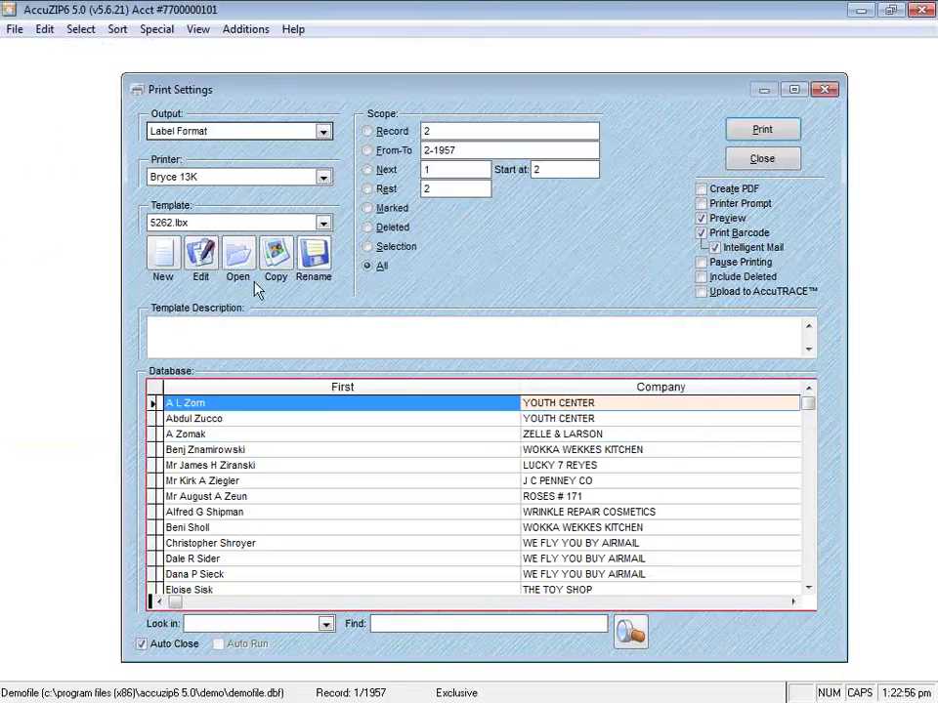
- Start a new label template and choose the Address Block with Barcode as its default address block
click(164, 258)
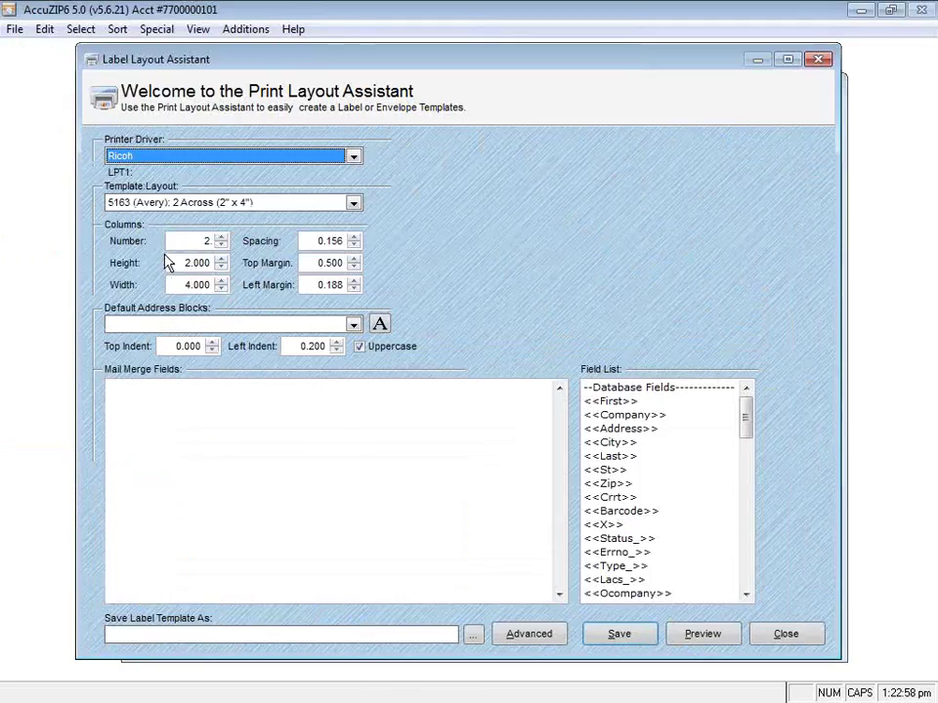
drag(272, 62, 271, 76)
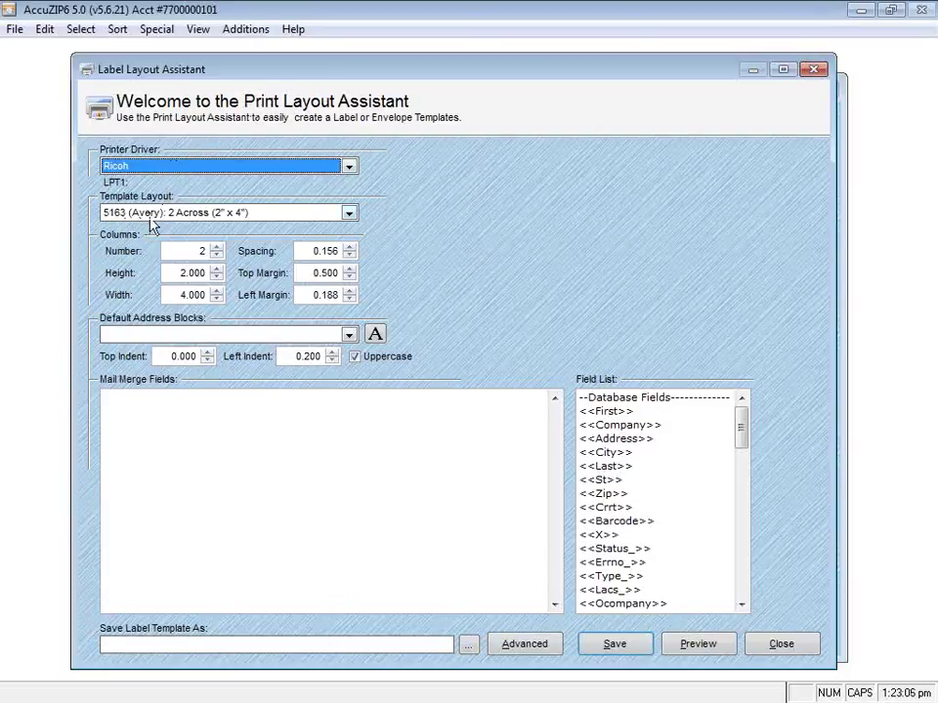
click(156, 333)
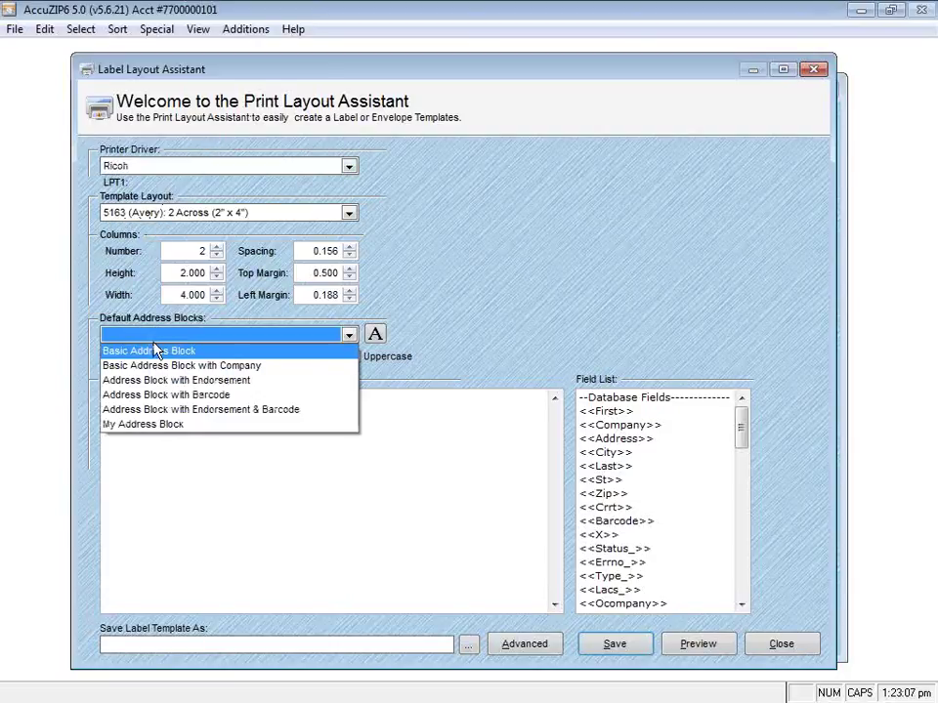
click(125, 397)
- Replace the Company merge field in the address block with the text OR CURRENT RESIDENT
drag(174, 427, 84, 422)
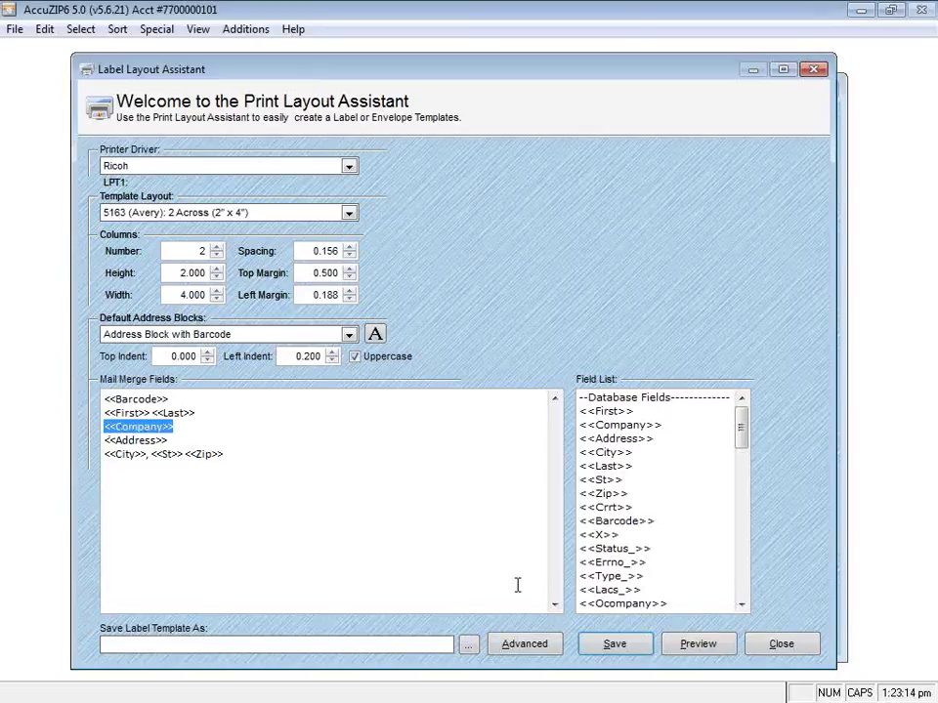
text(OR CU)
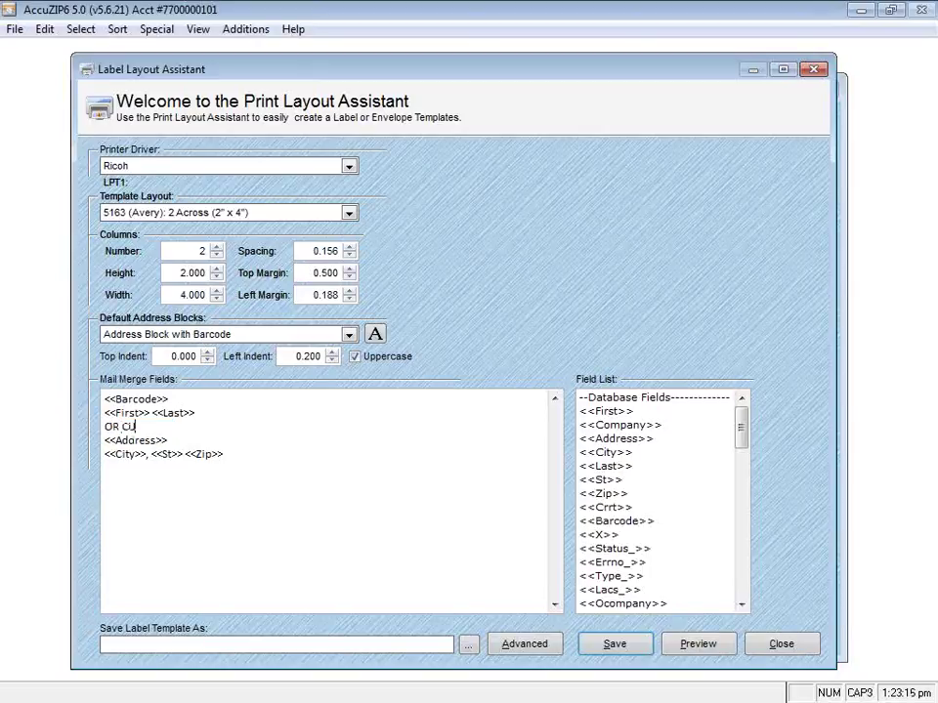
text(RRENT RESIDENT)
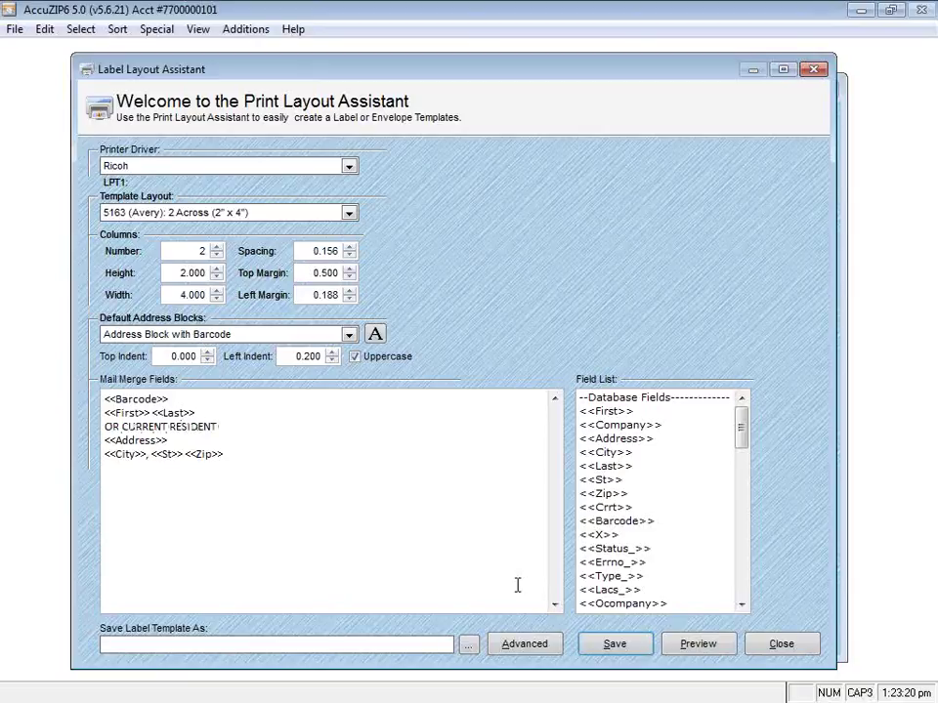
text(,)
- Save the new label template as MY LABEL TEMPLATE
click(285, 644)
text(MY LABEL TEMPLATE)
click(613, 645)
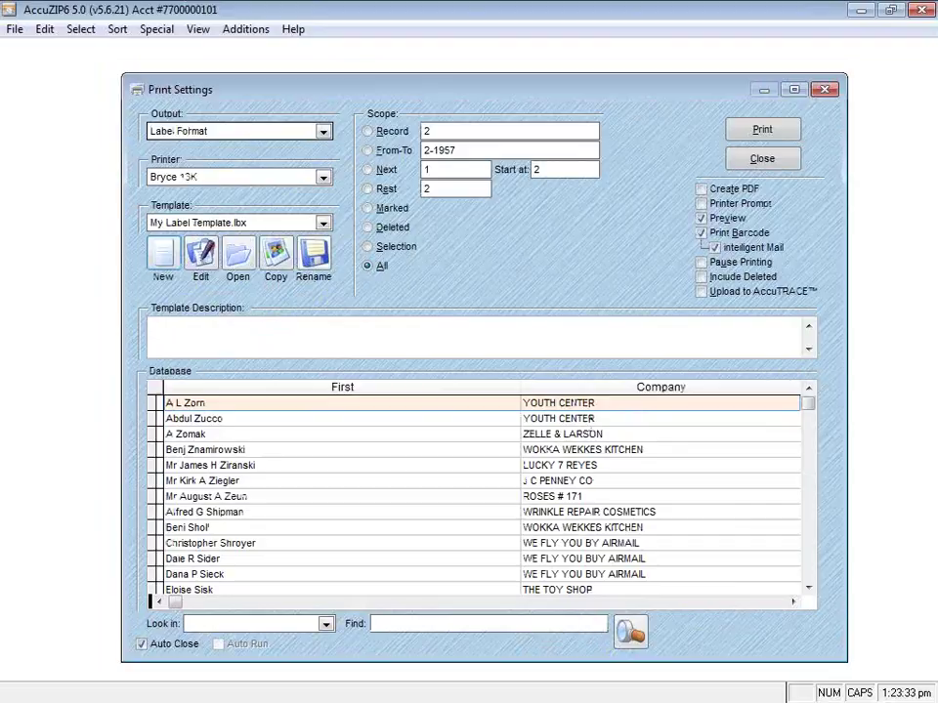
- Preview the labels made with the new template, enlarge the preview and close it
click(762, 131)
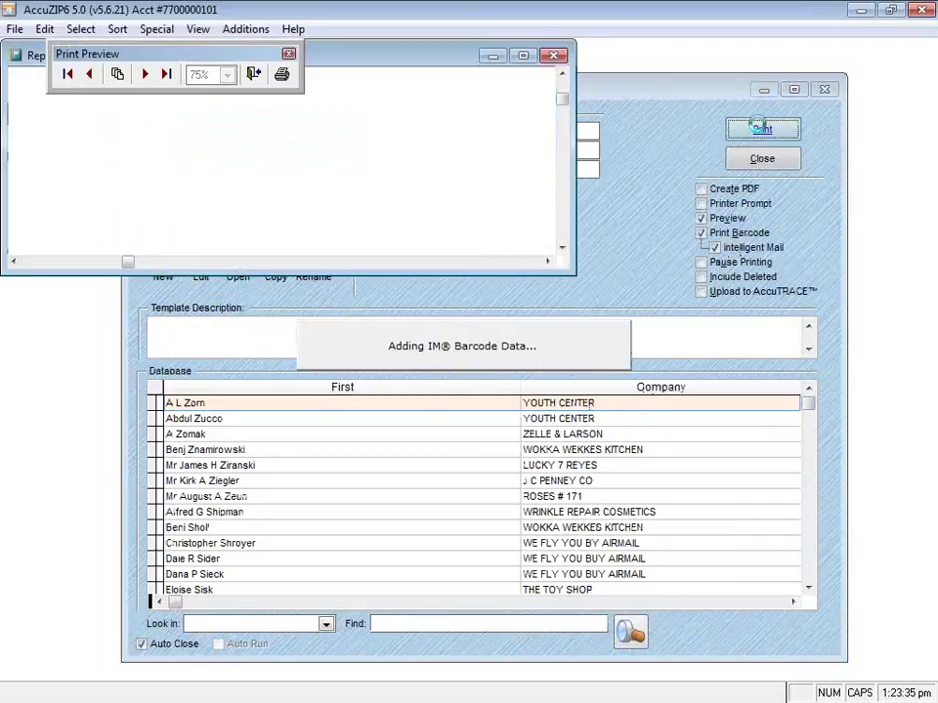
drag(571, 248, 735, 576)
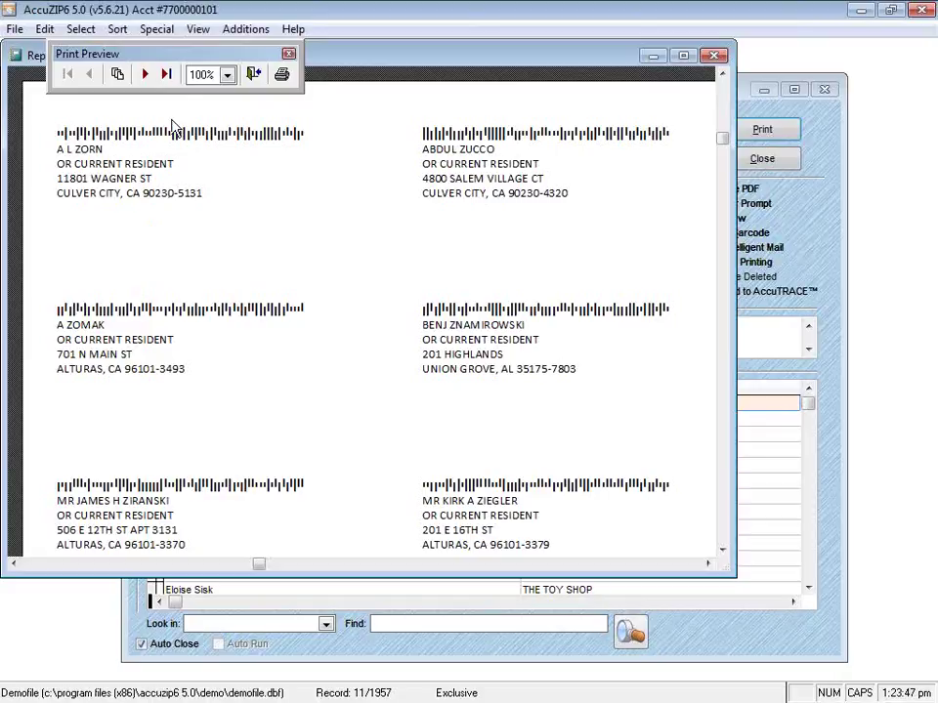
click(252, 77)
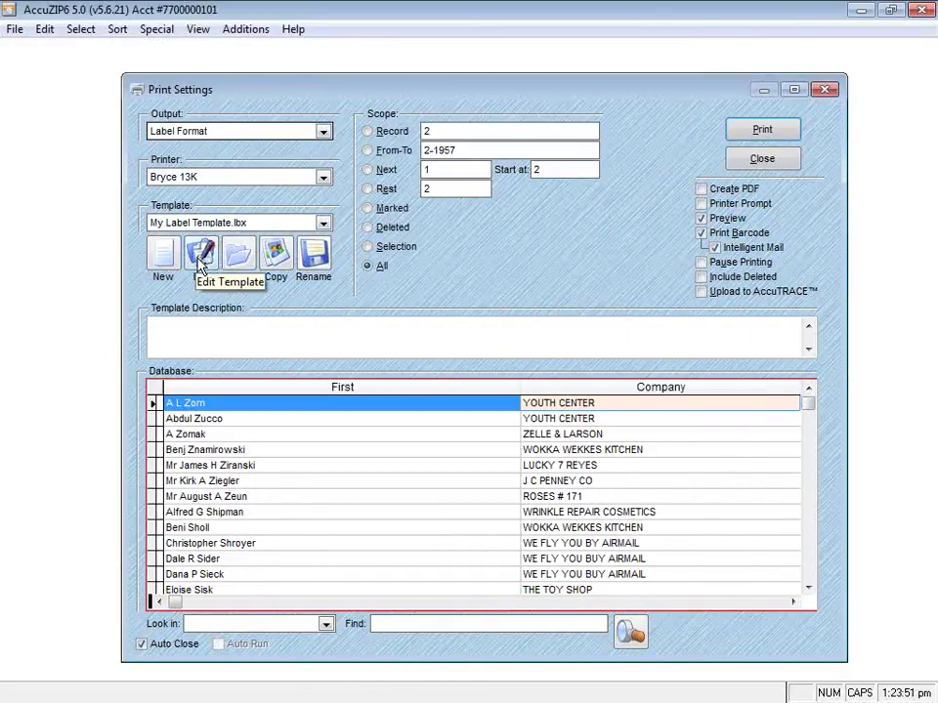
- Edit the label template so the barcode field sits directly below the city, state and ZIP line, and save the change
click(200, 259)
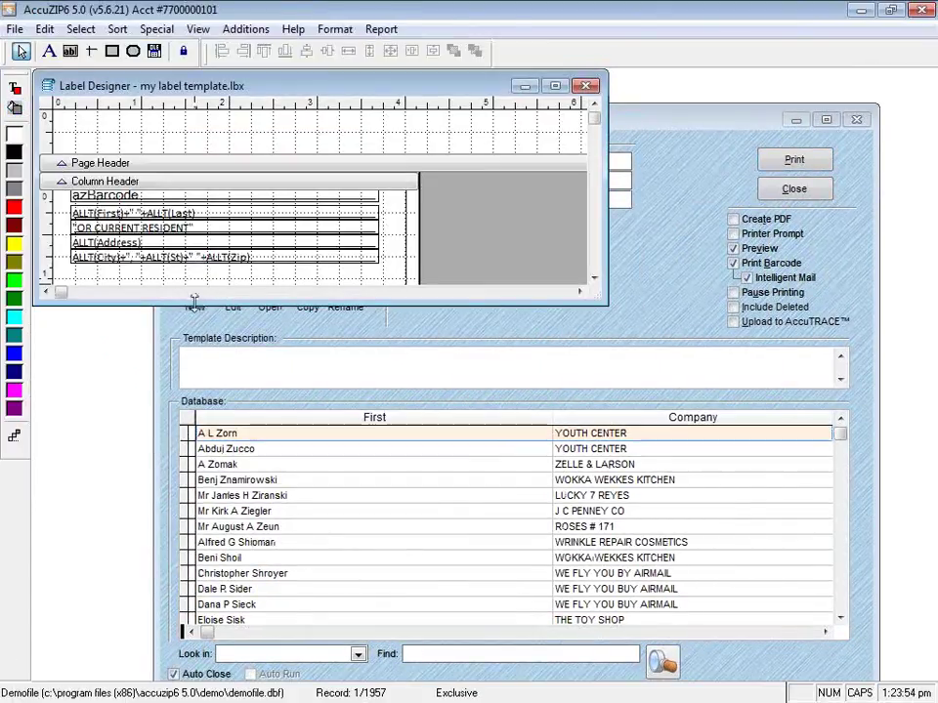
drag(194, 309, 194, 488)
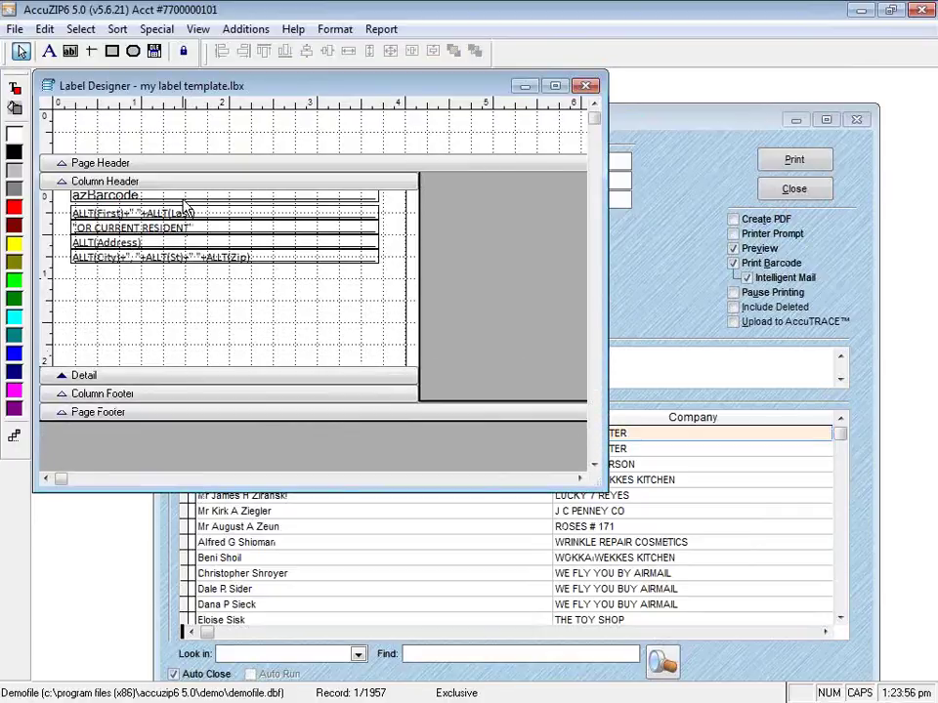
click(189, 195)
drag(183, 245, 188, 279)
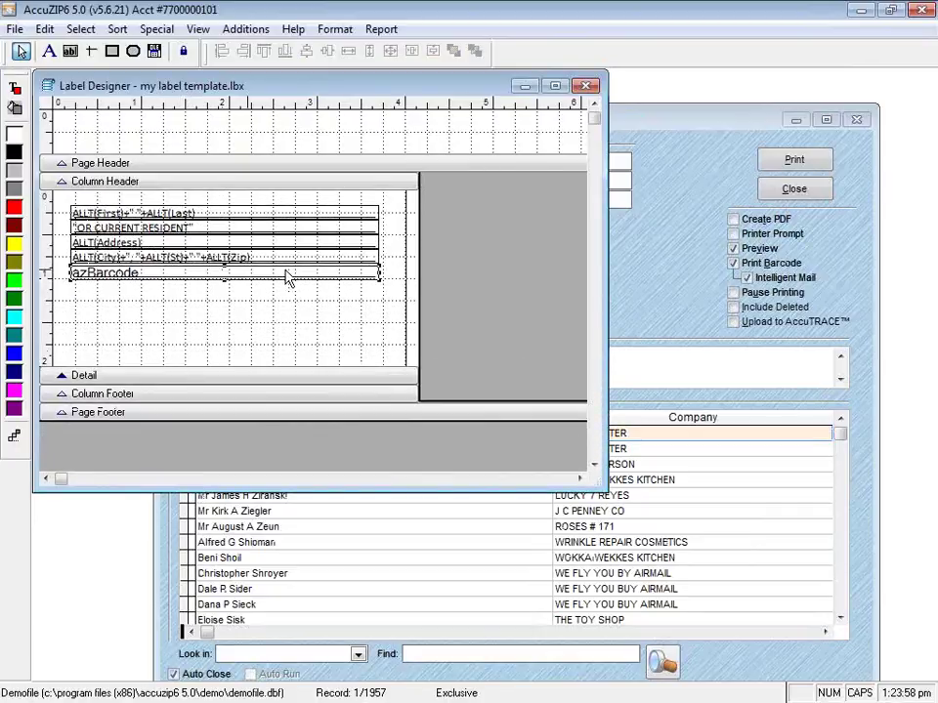
click(585, 86)
click(423, 413)
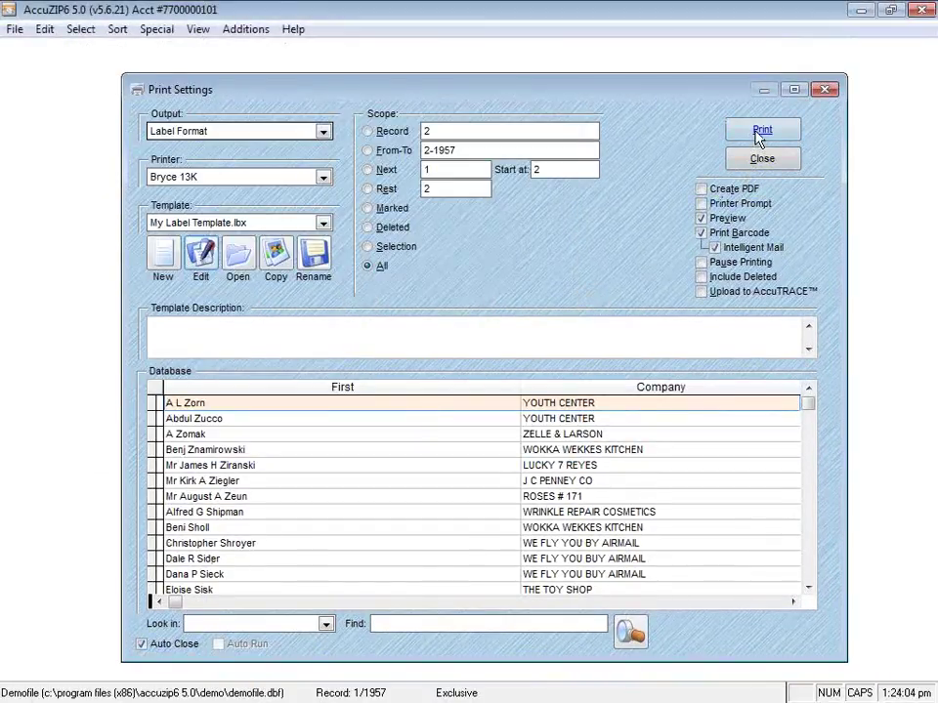
- Preview the labels with the repositioned barcode, page through several pages and close the preview
click(760, 134)
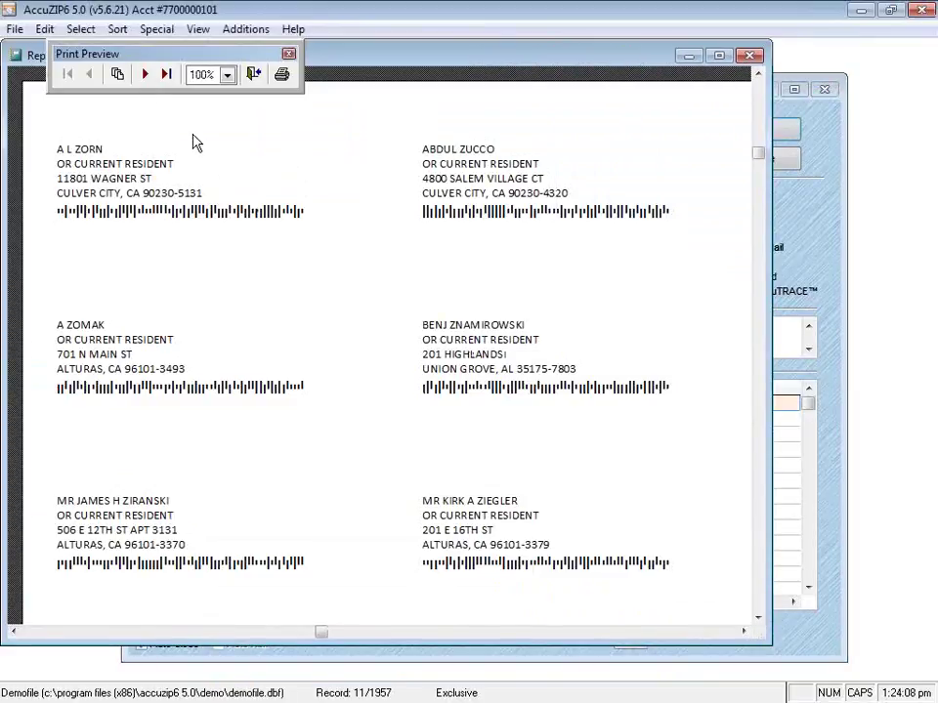
click(143, 76)
click(144, 76)
click(144, 76)
click(144, 76)
click(146, 76)
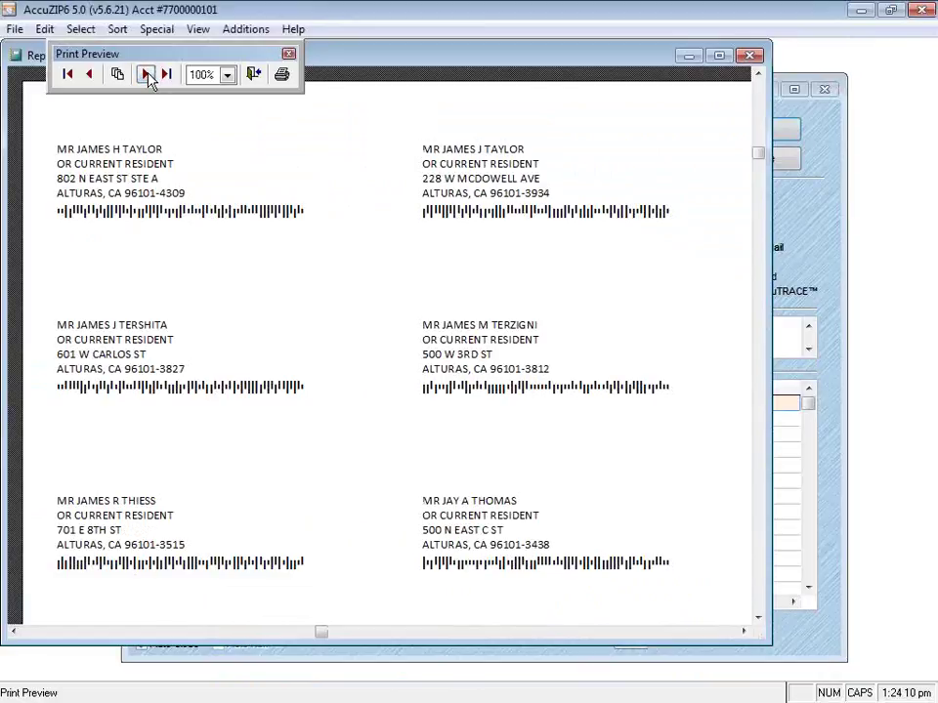
click(254, 77)
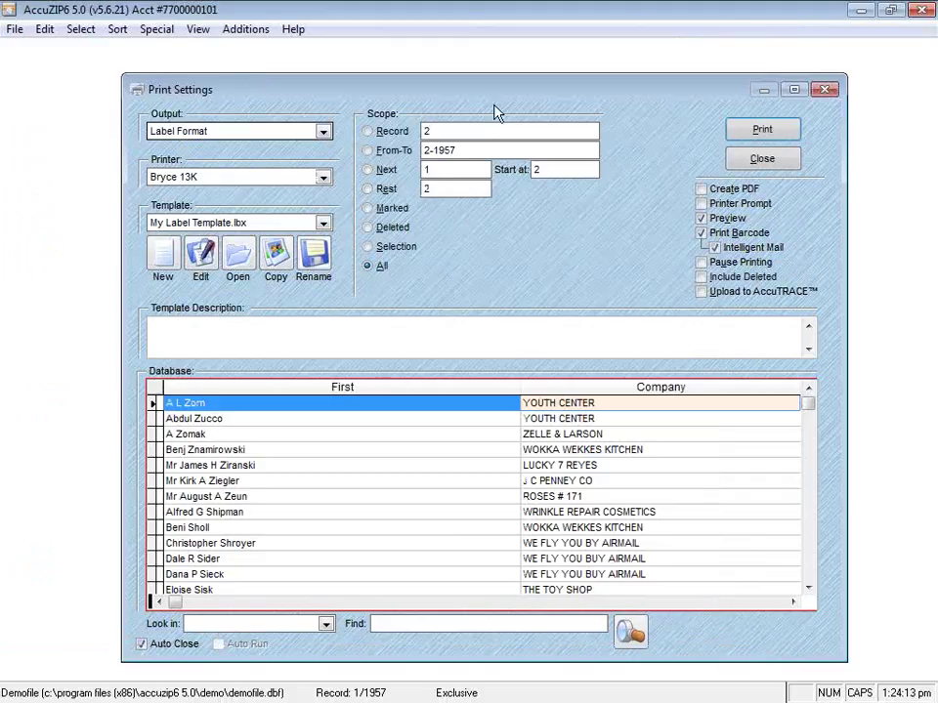
- Return to the database, reopen the label print settings, set the output to Disk File and continue to the export setup
click(762, 159)
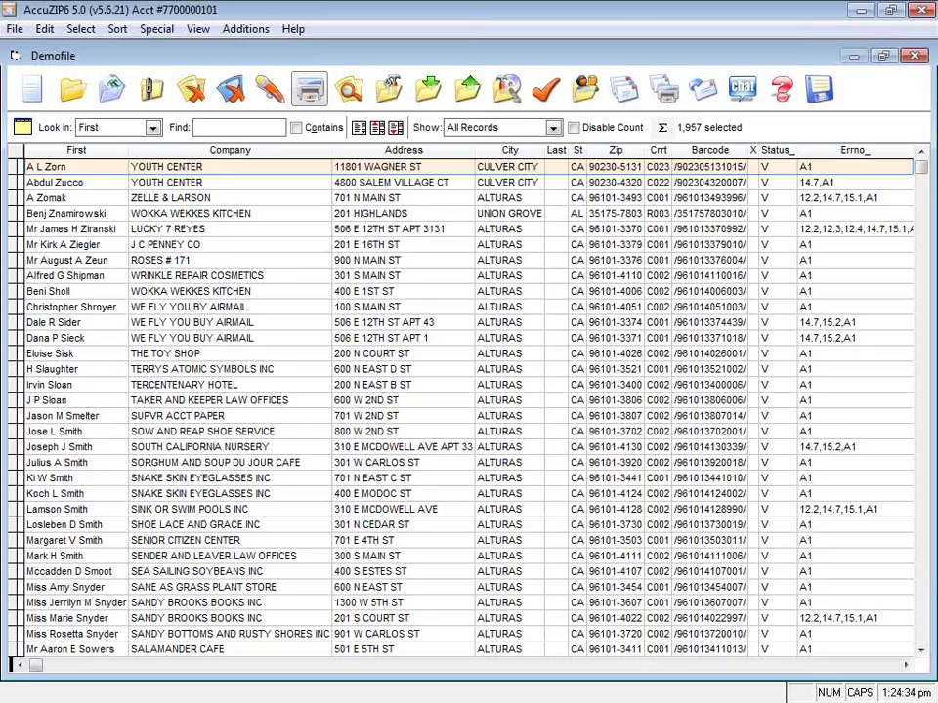
click(389, 228)
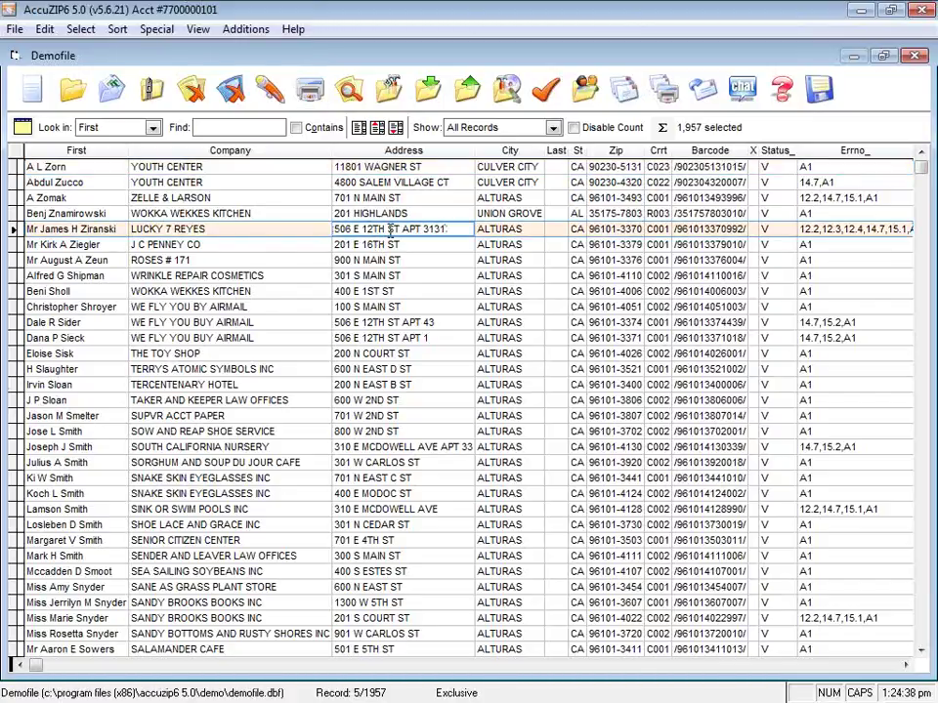
click(316, 99)
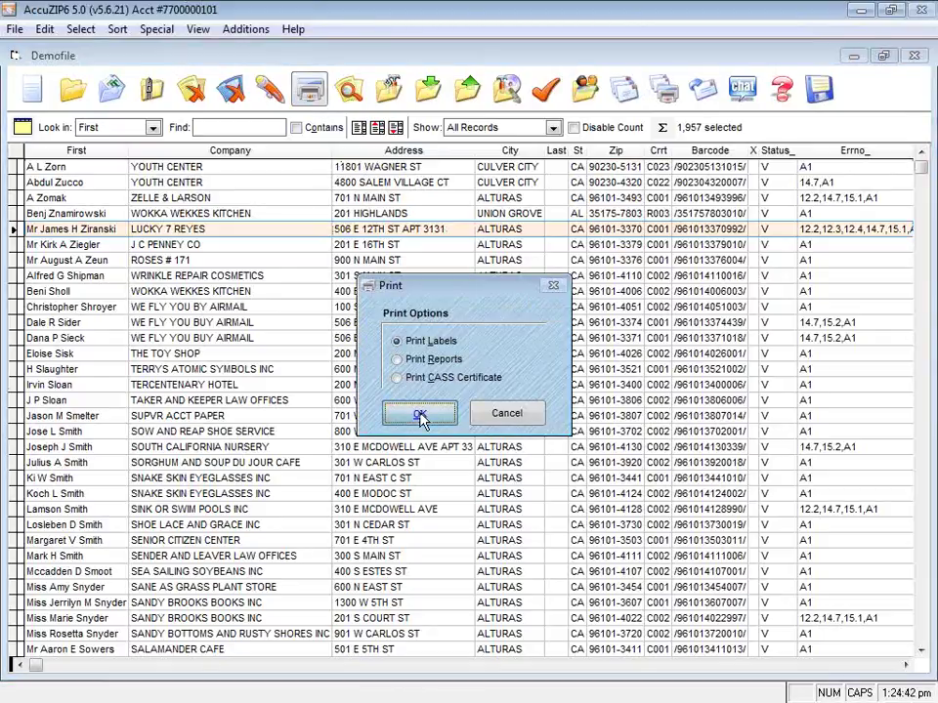
click(420, 416)
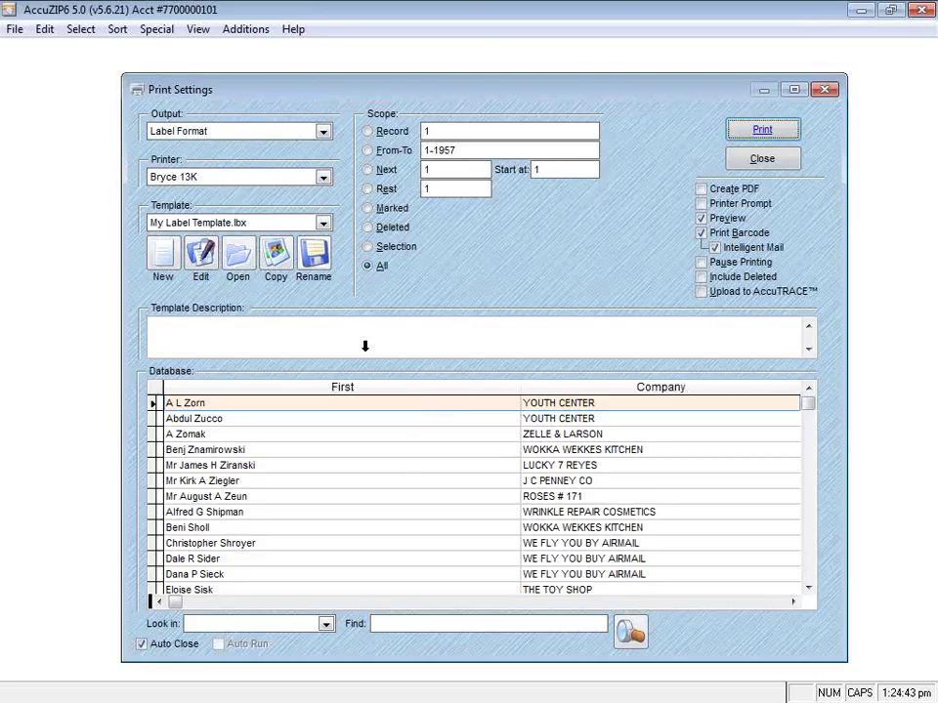
click(241, 138)
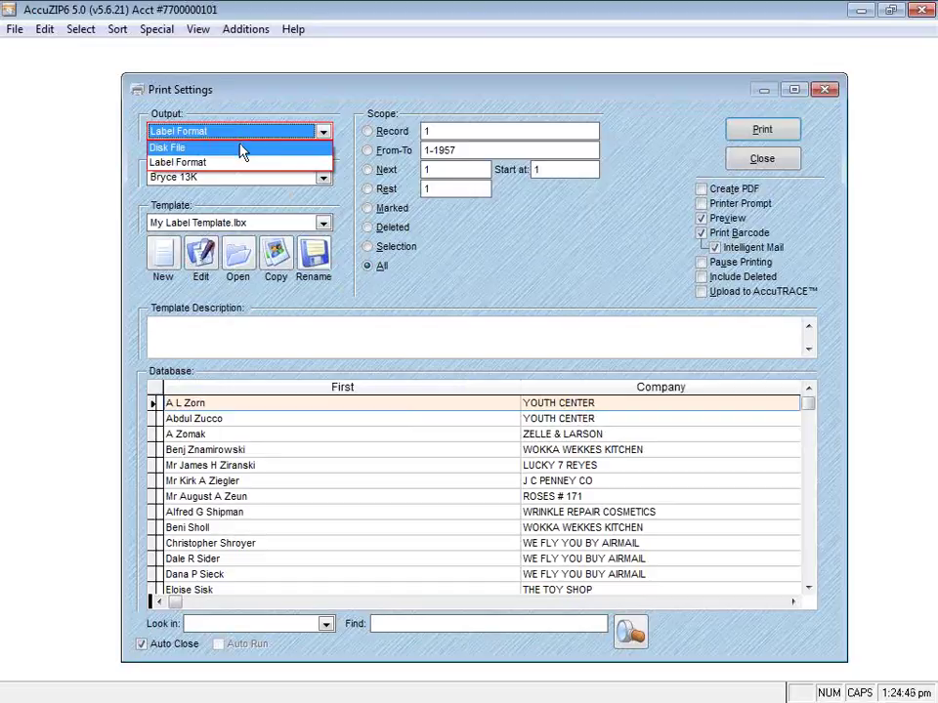
click(242, 149)
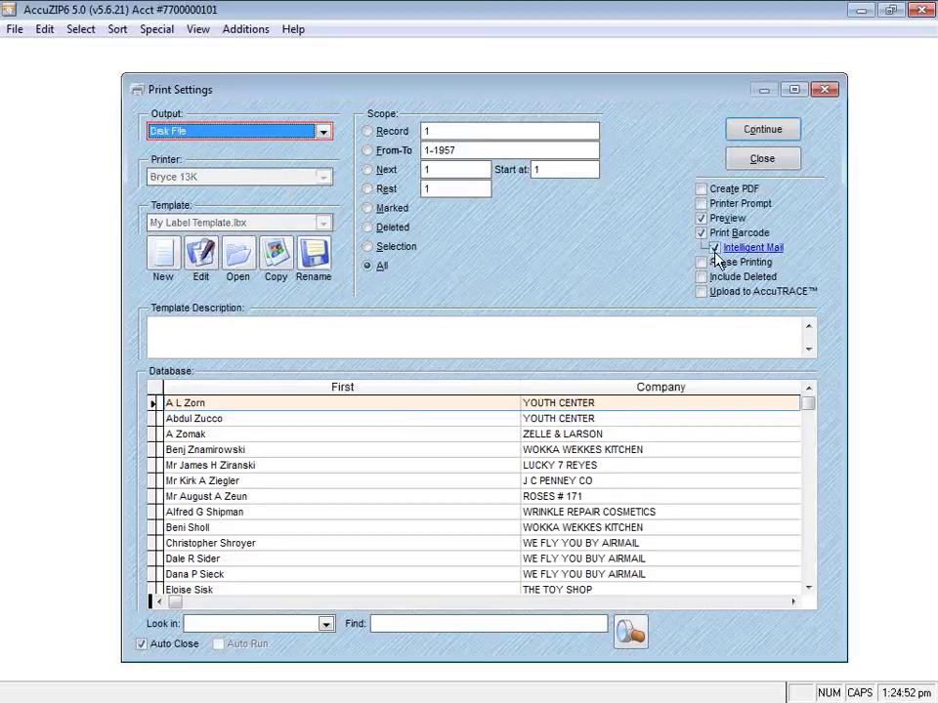
click(753, 130)
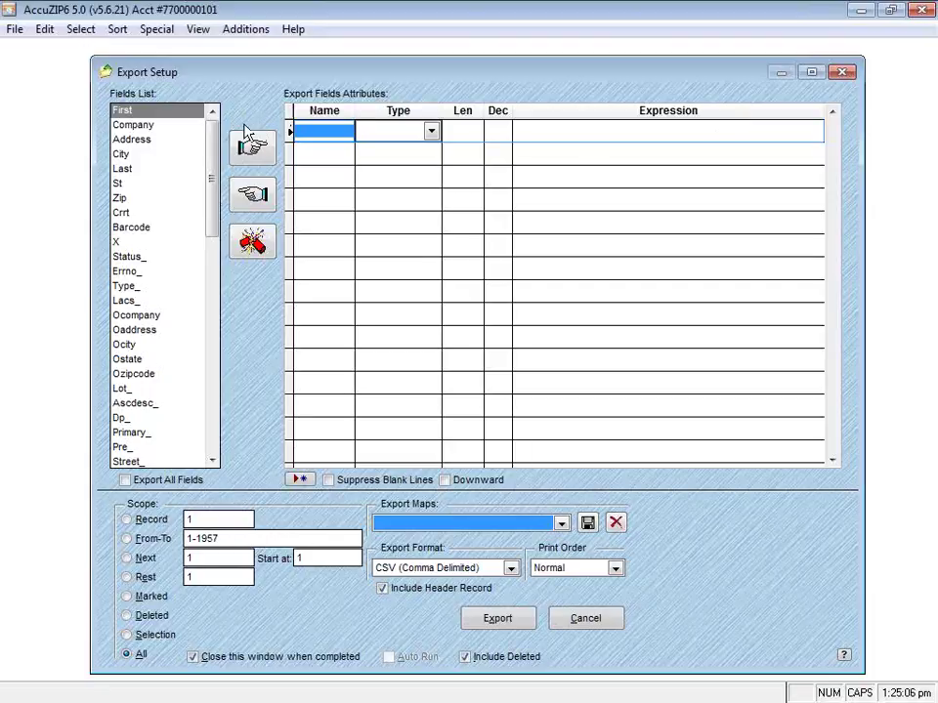
- Add the First, Last, Address, City, St and Zip fields to the export, in that order
double_click(183, 113)
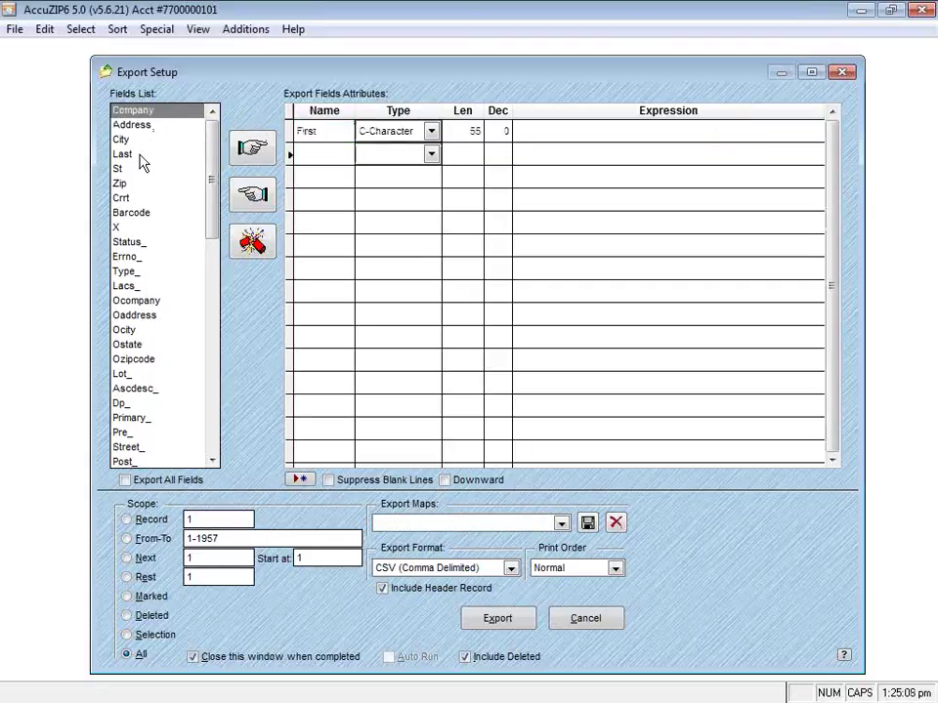
double_click(138, 156)
double_click(144, 130)
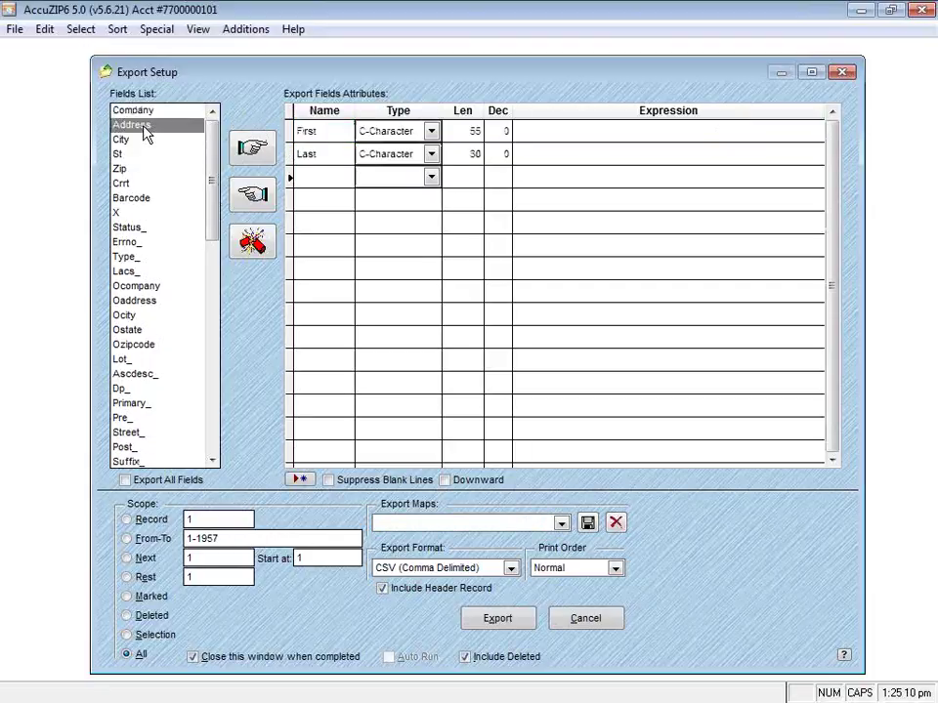
double_click(144, 130)
double_click(143, 128)
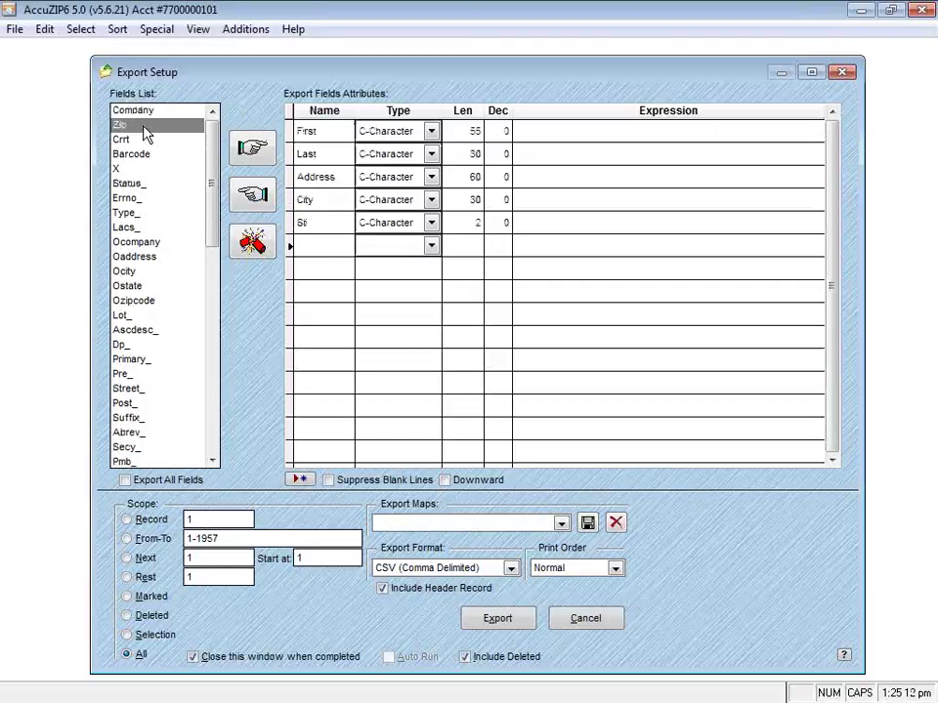
double_click(143, 128)
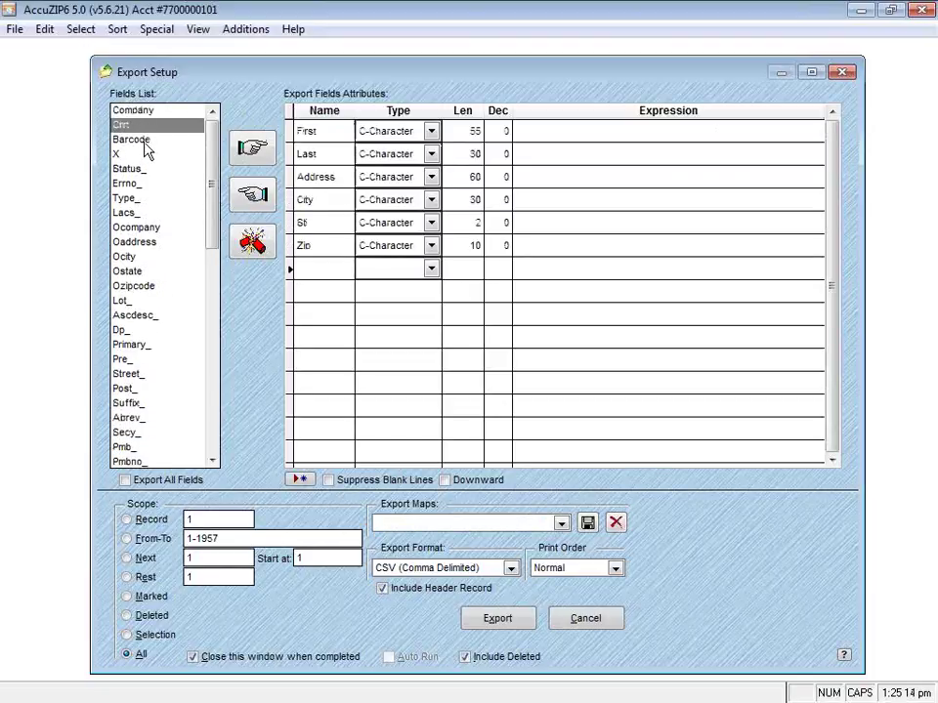
- Add the Imbarcode and Imbdigits fields after Zip in the export field list
drag(208, 146, 211, 372)
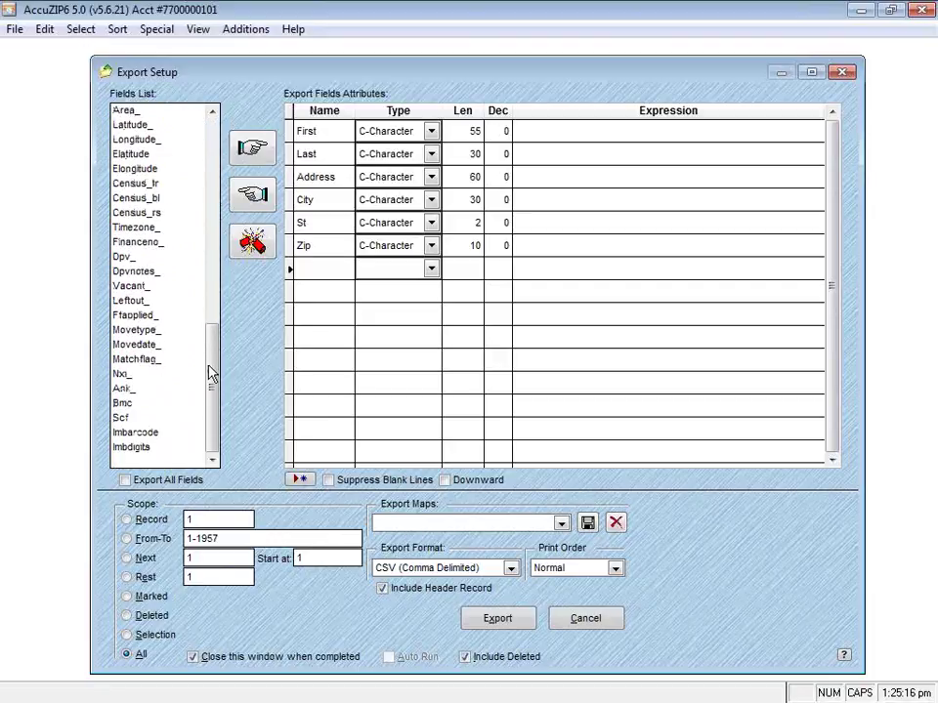
double_click(146, 436)
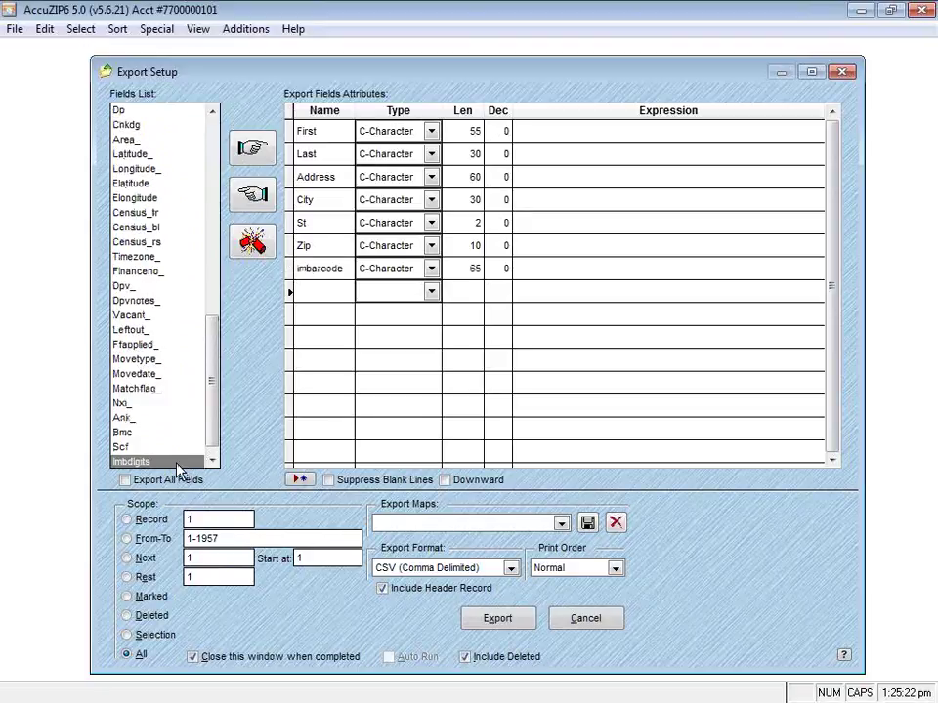
double_click(177, 463)
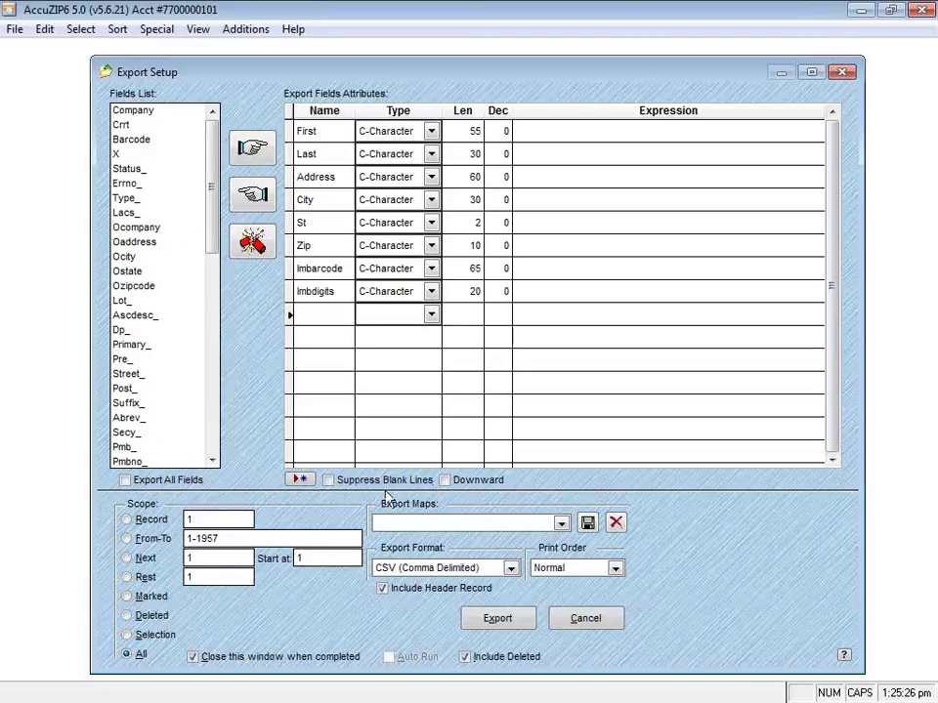
- Export the records in CSV format to the Demo folder as "imb export" and dismiss the export results
click(498, 619)
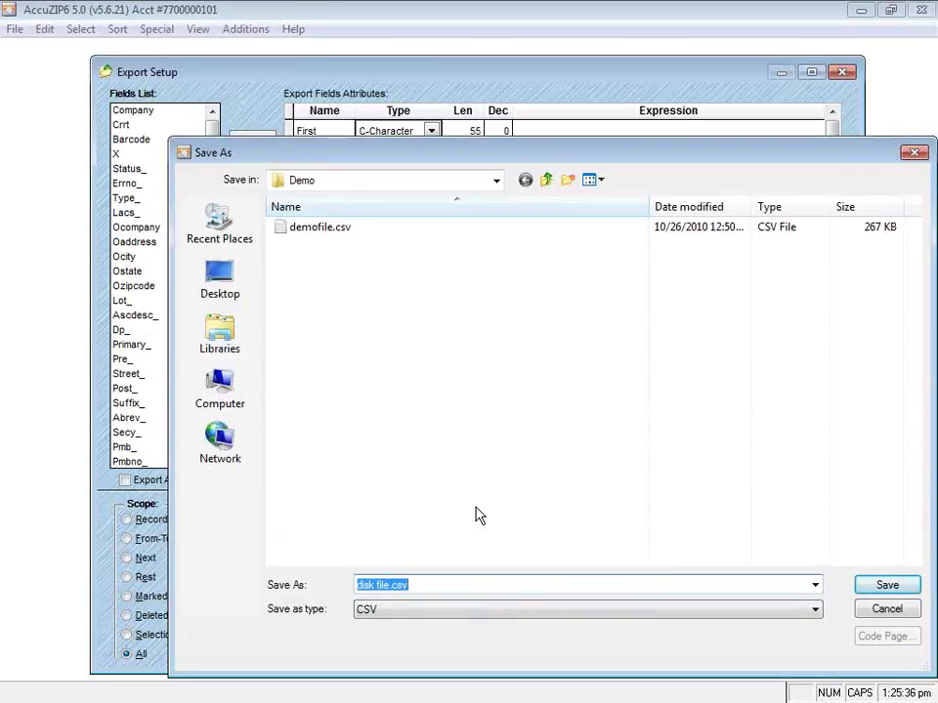
text(imb expor)
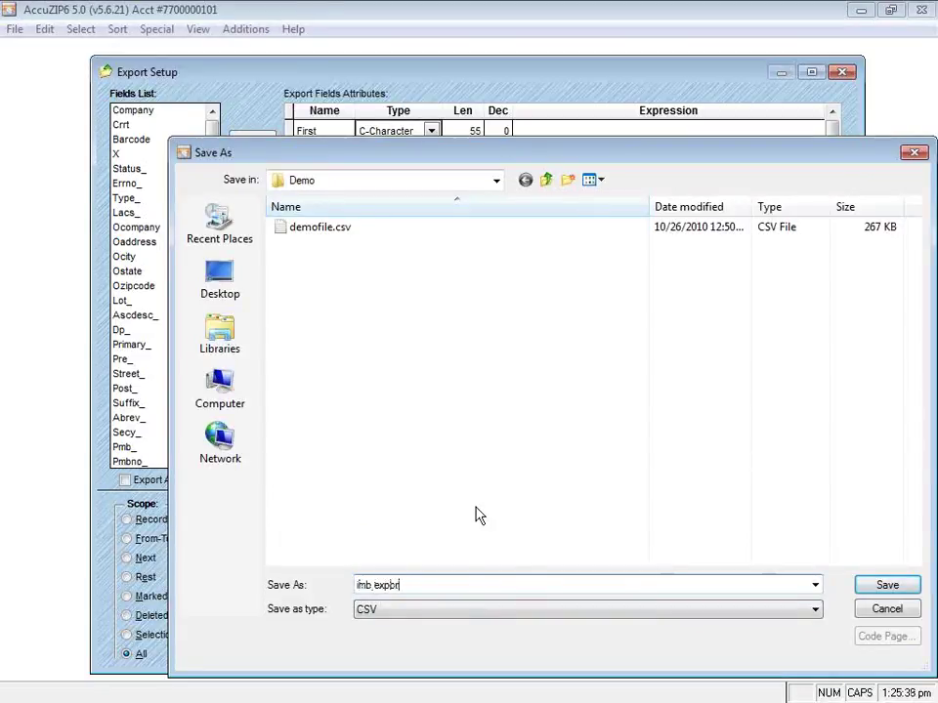
key(Return)
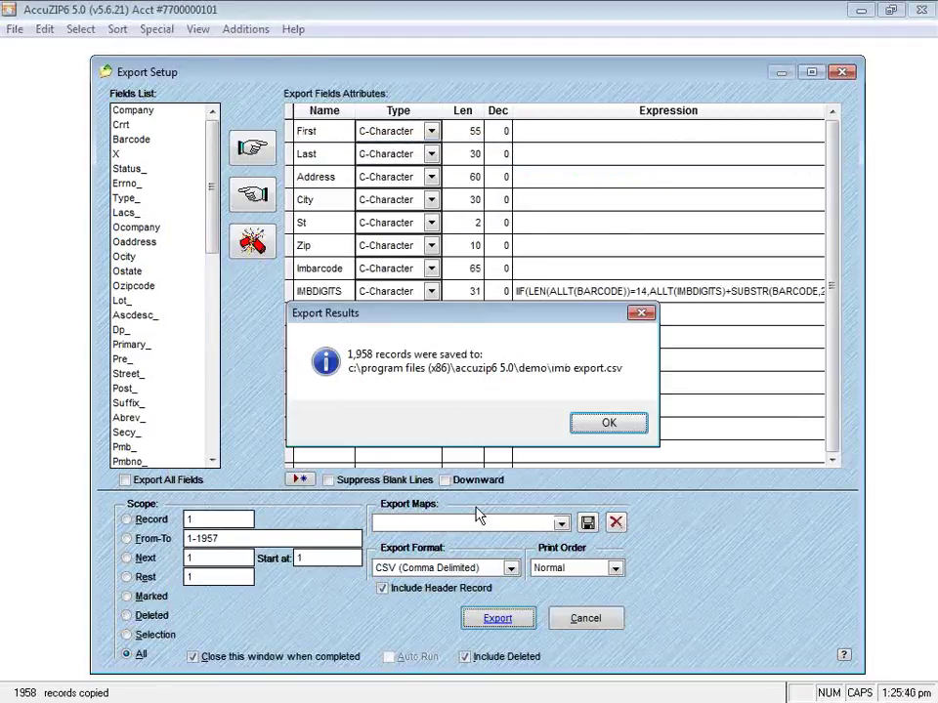
click(607, 424)
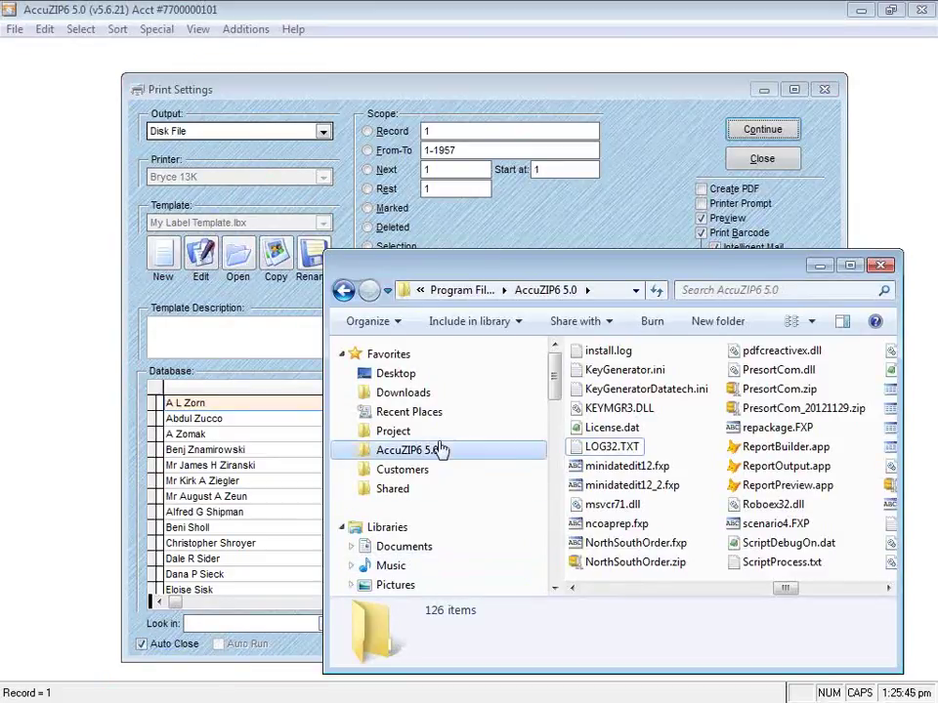
- Browse to the Demo folder in AccuZIP6 5.0 and open imb export.csv in WordPad
click(472, 456)
double_click(606, 466)
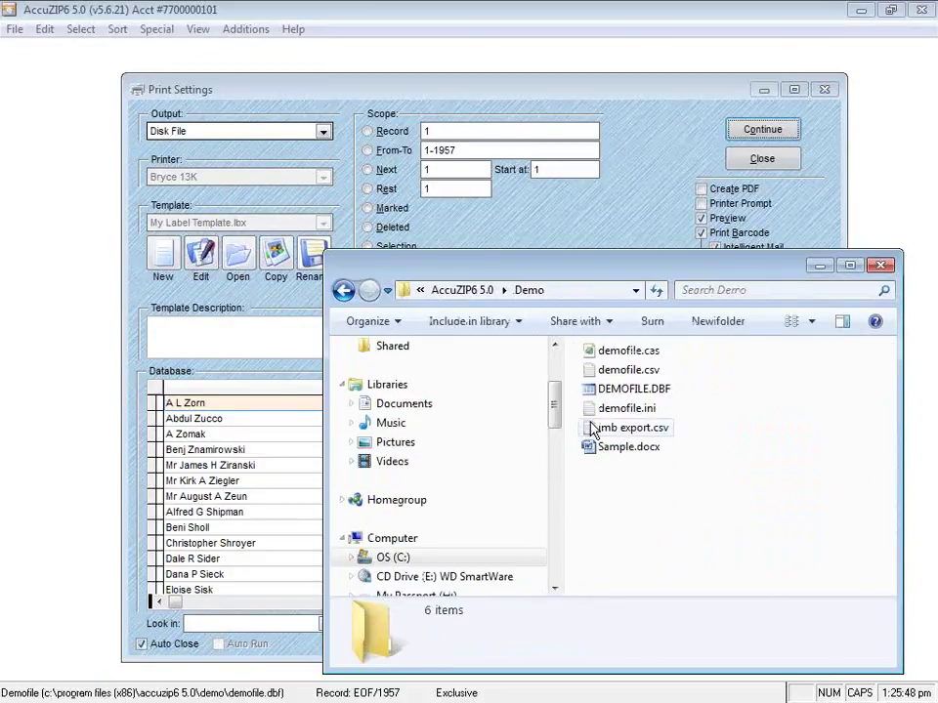
right_click(590, 436)
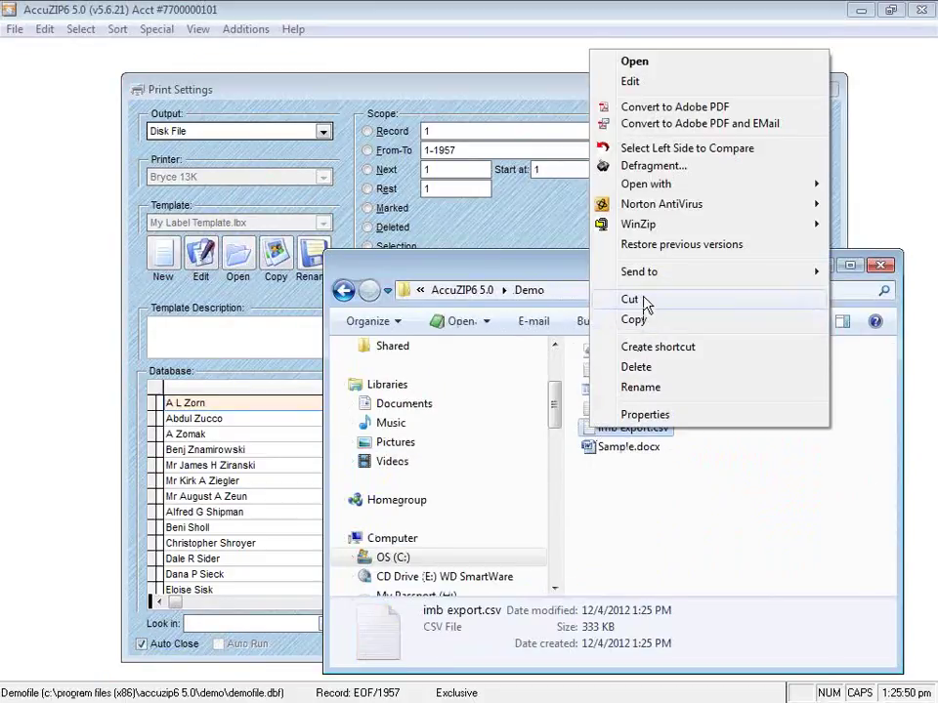
mouse_move(660, 186)
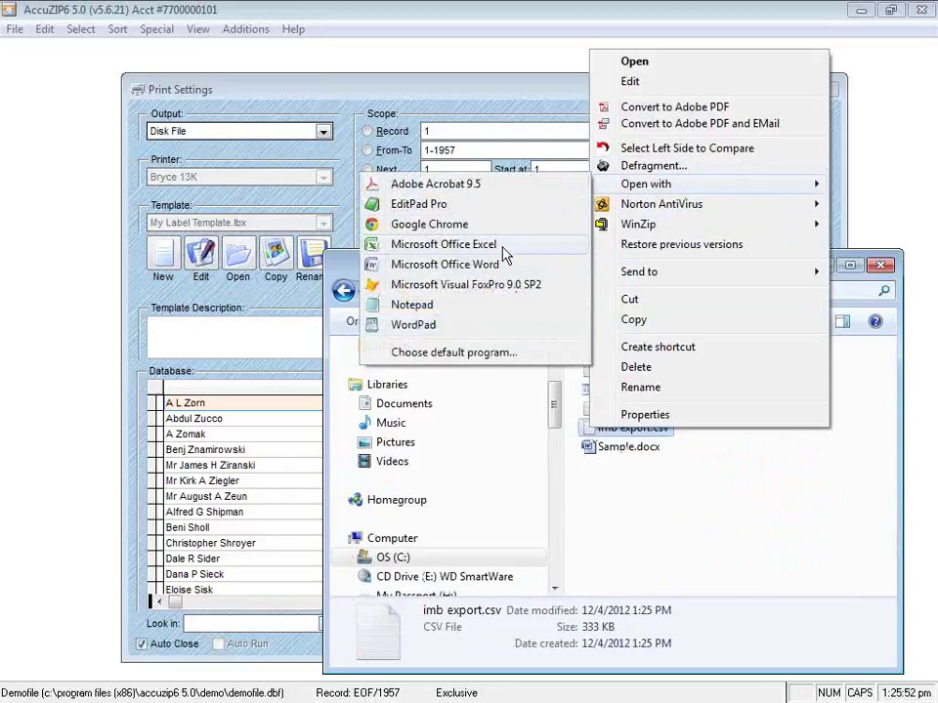
click(485, 334)
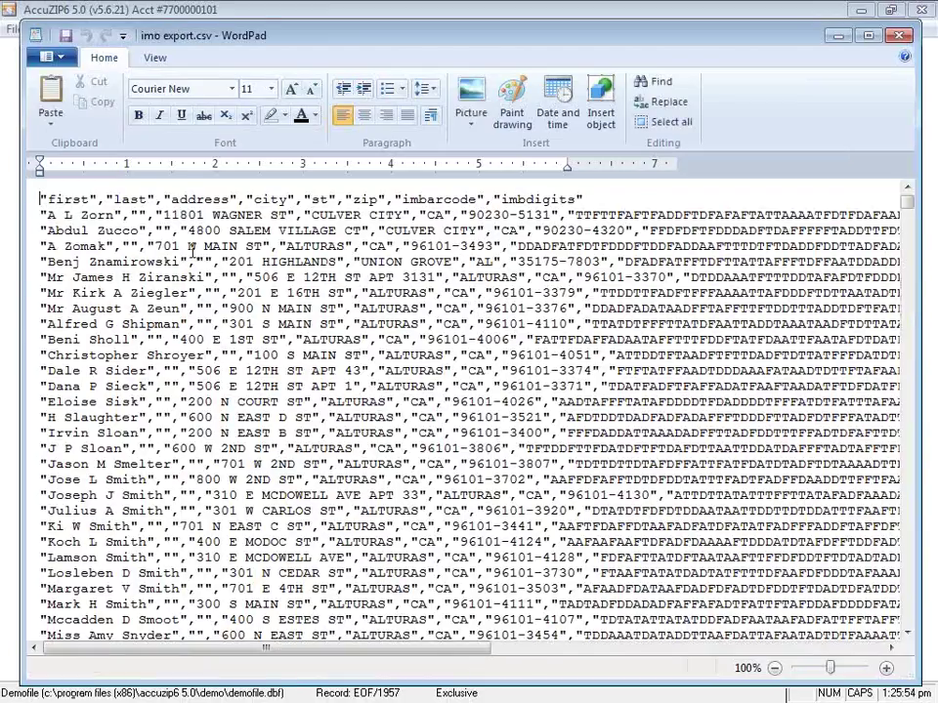
- Examine the header row and the first record, including its full imbarcode and imbdigits values
click(29, 201)
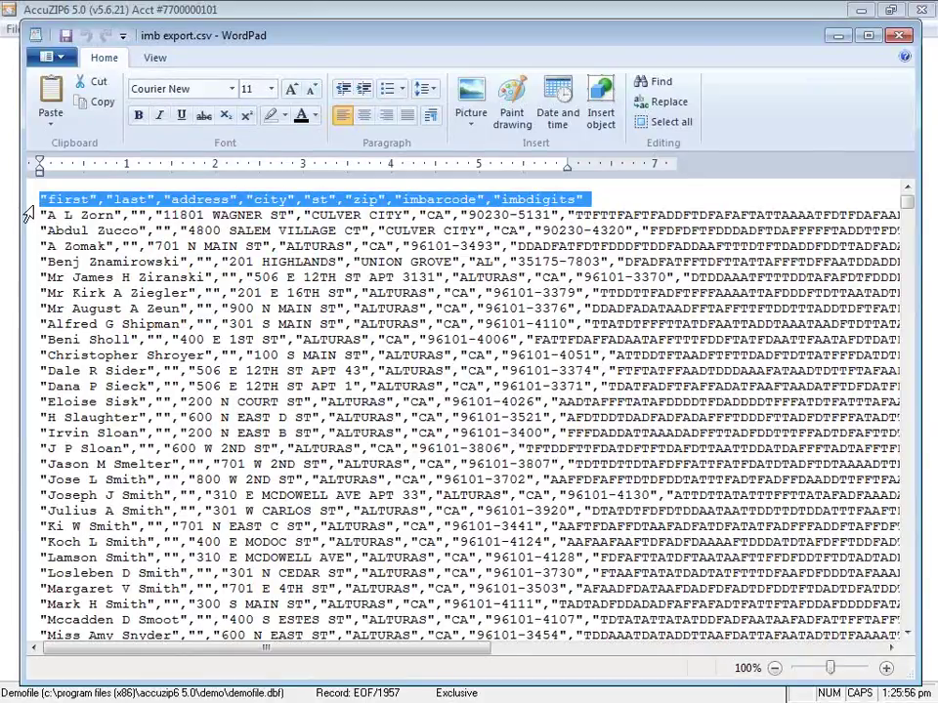
click(30, 216)
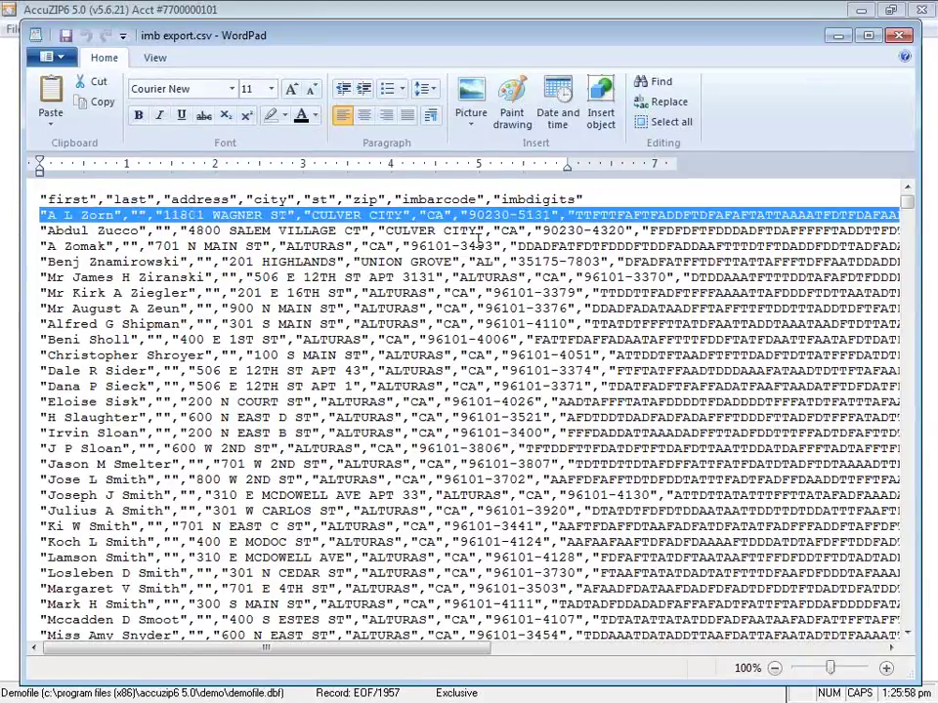
drag(478, 649, 676, 653)
click(373, 208)
double_click(373, 211)
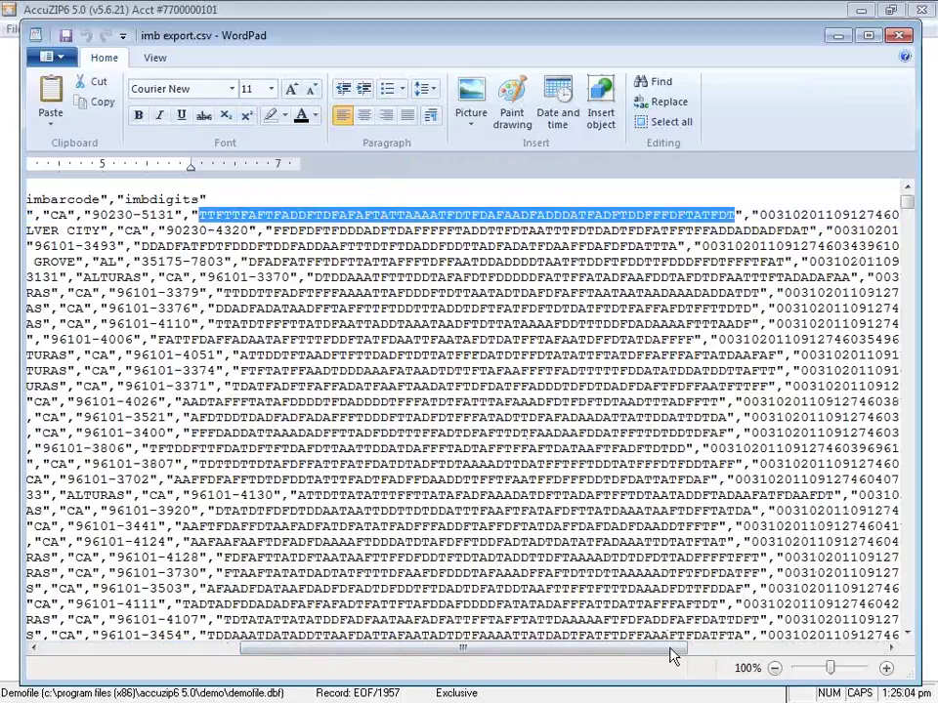
drag(674, 652, 798, 652)
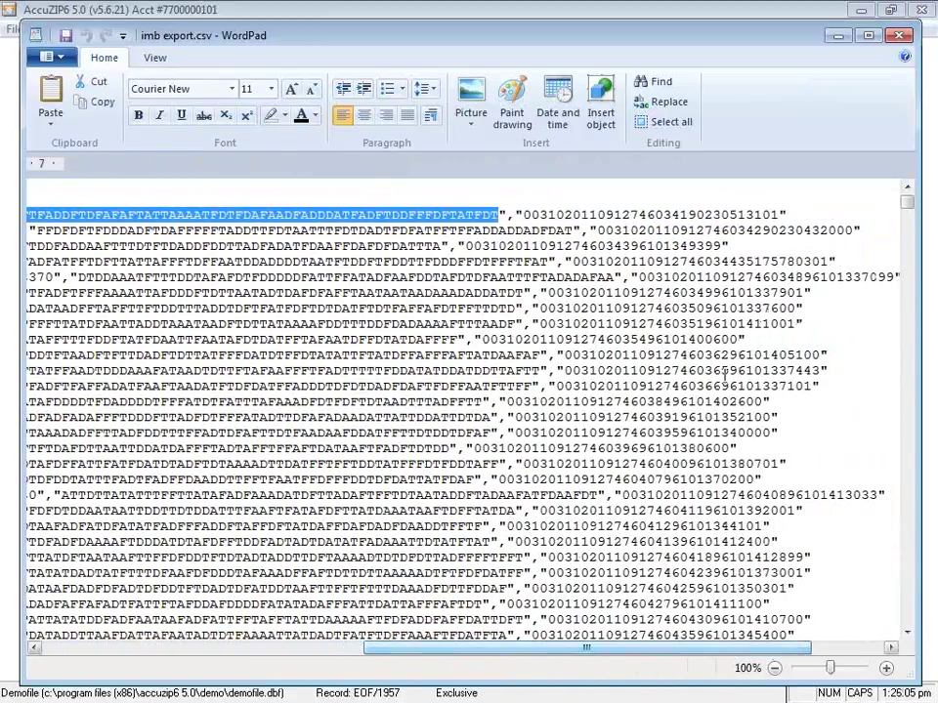
double_click(649, 214)
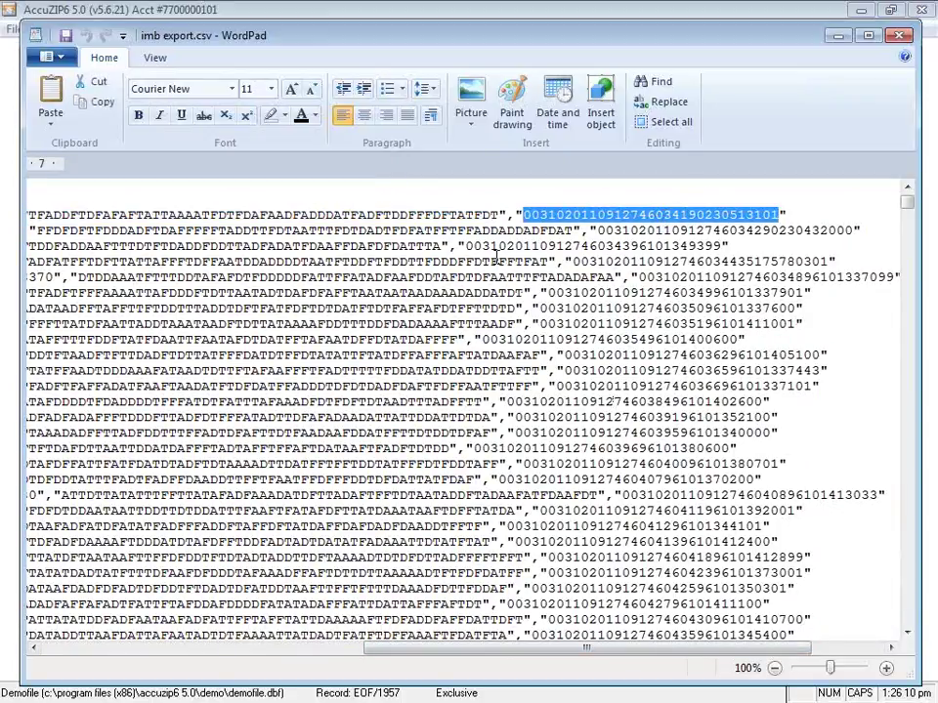
- Highlight in turn the first two, following three and next six digits of the first record's imbdigits value
click(523, 215)
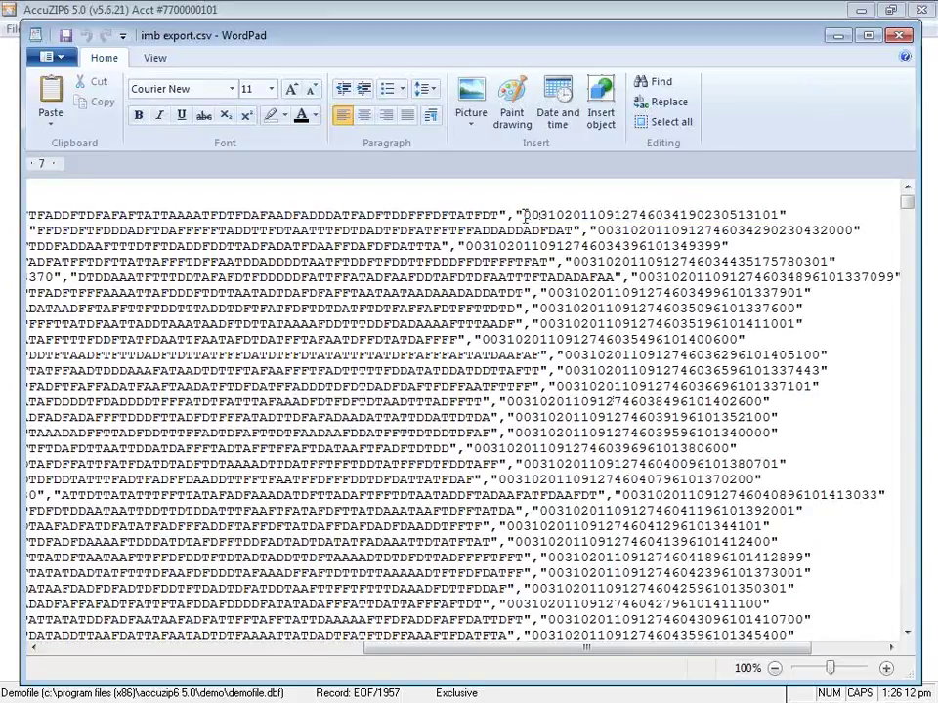
drag(523, 215, 538, 215)
click(539, 215)
drag(539, 215, 564, 219)
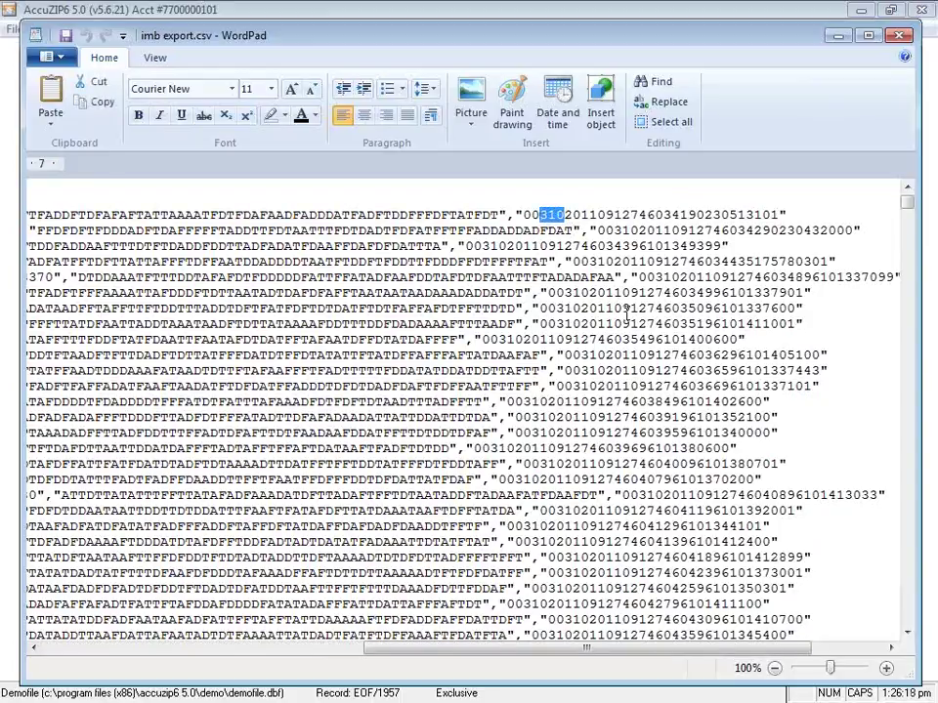
click(565, 215)
drag(565, 214, 610, 214)
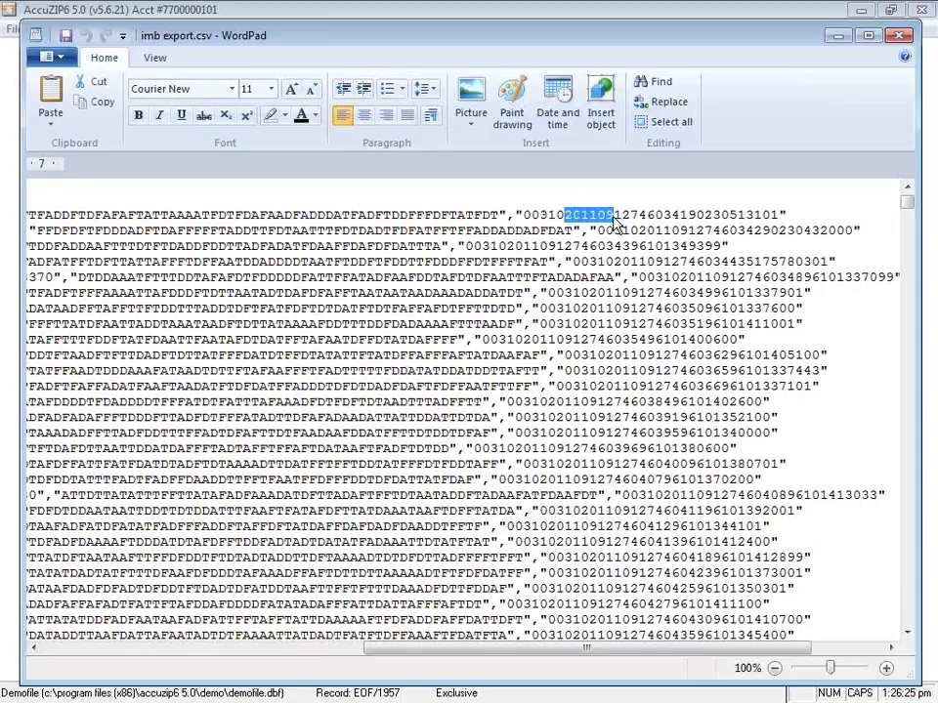
- Highlight the nine-digit section right after the first eleven digits of the first record's imbdigits value
click(645, 216)
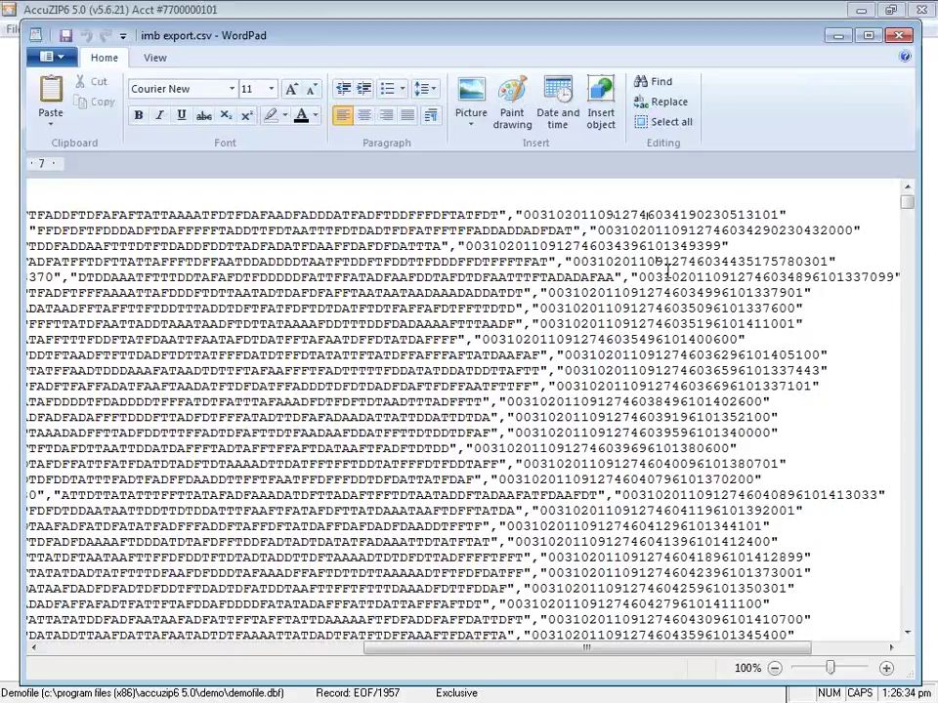
key(shift+Right)
key(shift+Right)
key(shift+Right)
key(shift+Right)
key(shift+Right)
key(shift+Right)
key(shift+Right)
key(shift+Right)
key(shift+Right)
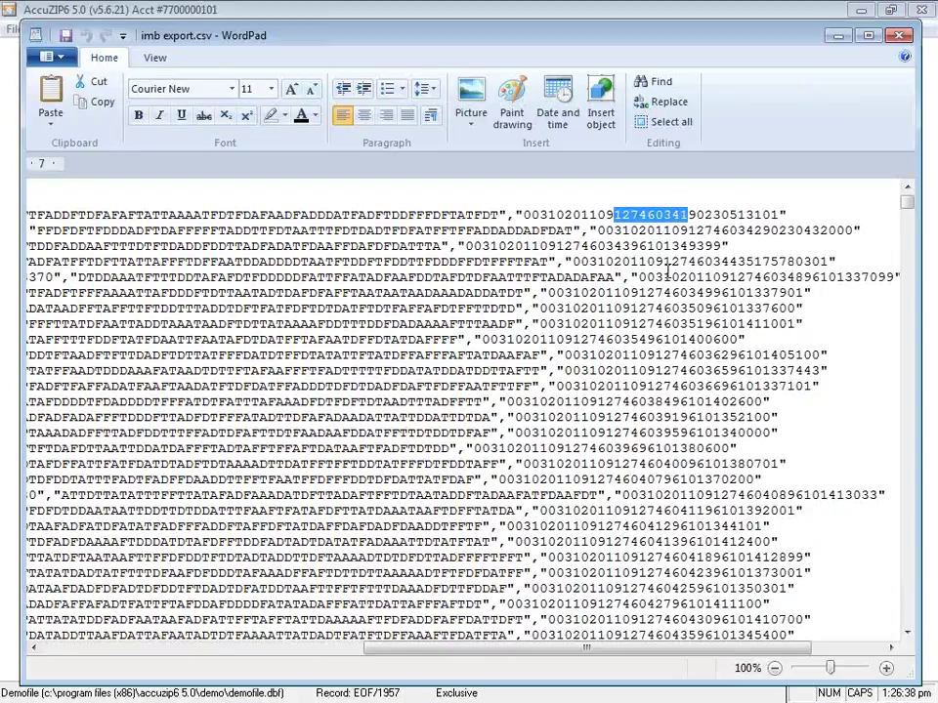
- Highlight the five-digit ZIP in the first record's imbdigits value, extending the selection to all eleven closing digits
click(691, 214)
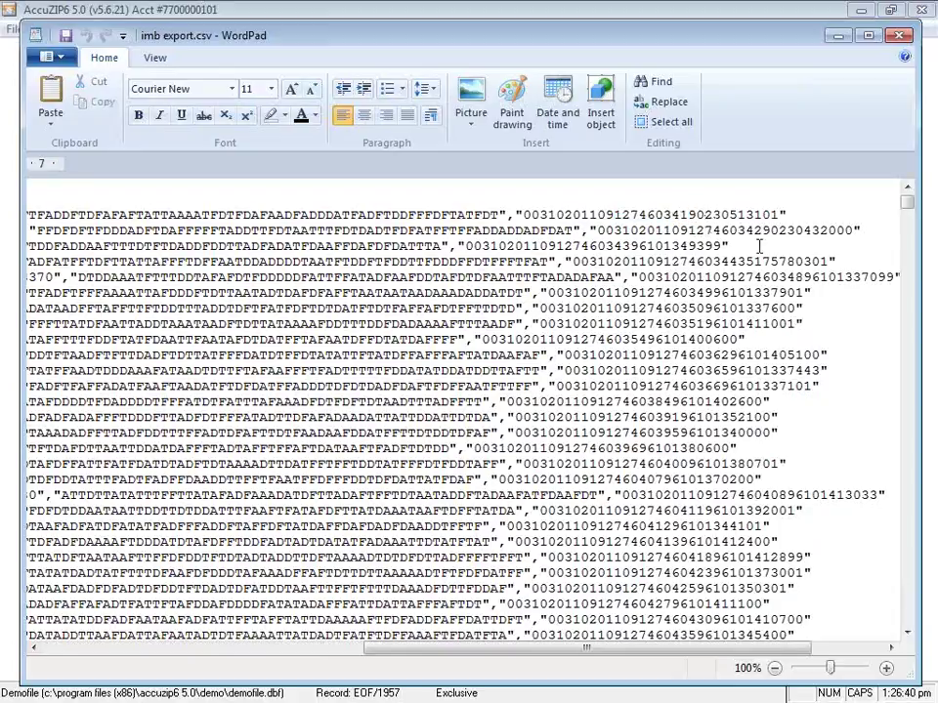
key(shift+Right)
key(shift+Right)
key(shift+Right)
key(shift+Right)
key(shift+Right)
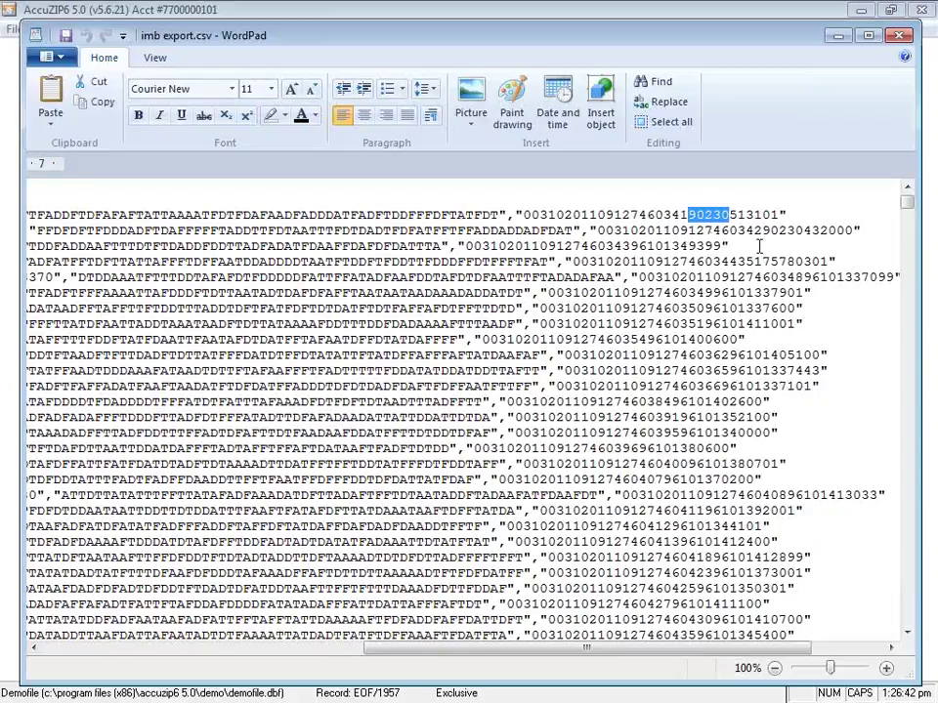
key(shift+Right)
key(shift+Right)
key(shift+Right)
key(shift+Right)
key(shift+Right)
key(shift+Right)
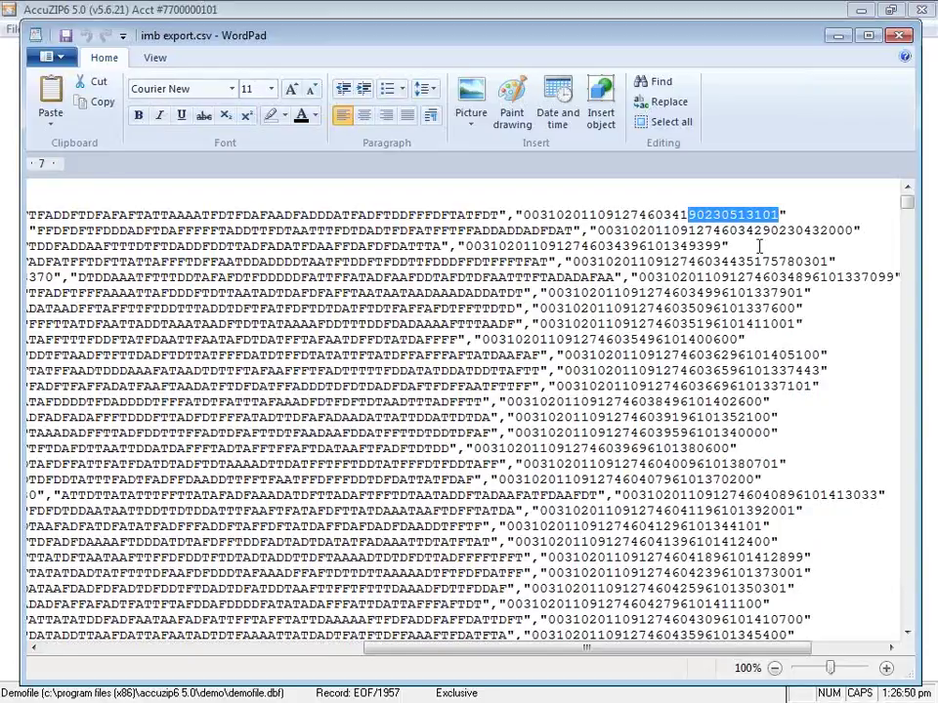
- Compare the first record's complete imbdigits and imbarcode values, and close the export file
double_click(647, 214)
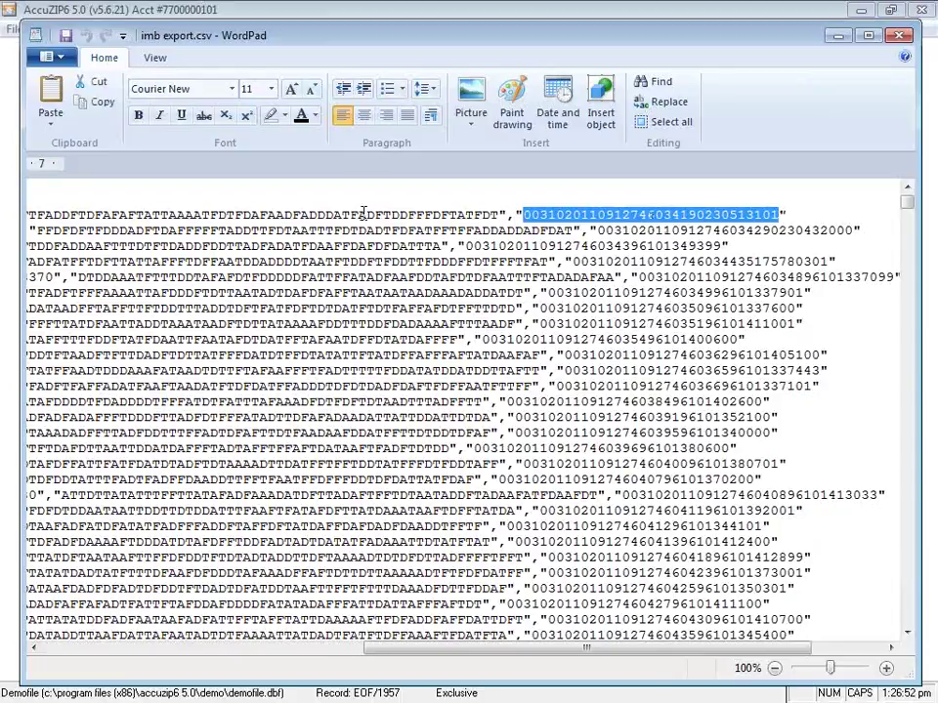
double_click(363, 212)
drag(482, 651, 391, 651)
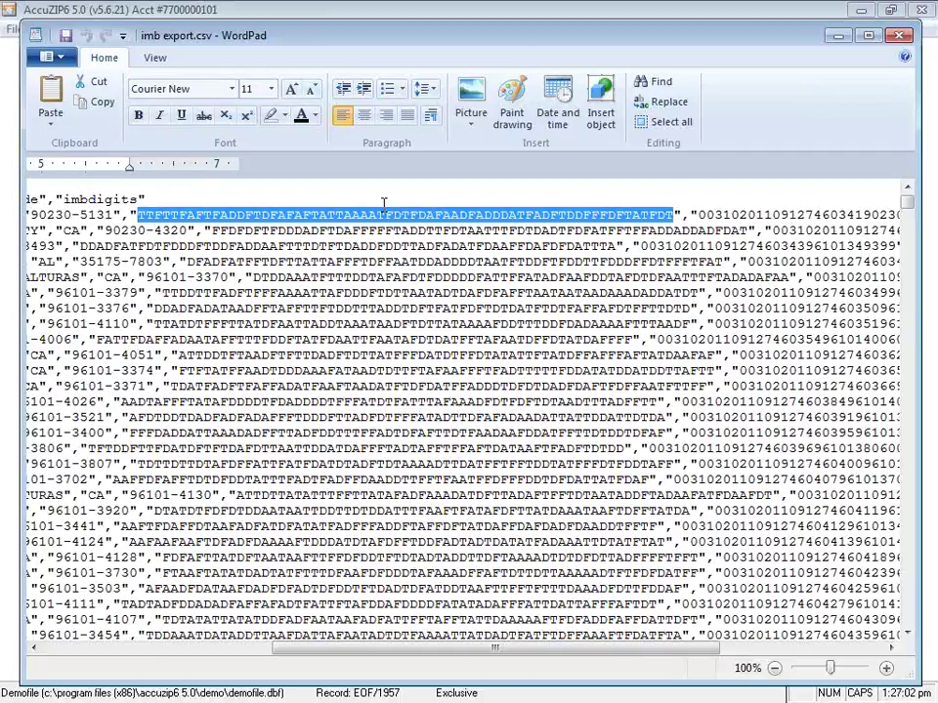
double_click(732, 212)
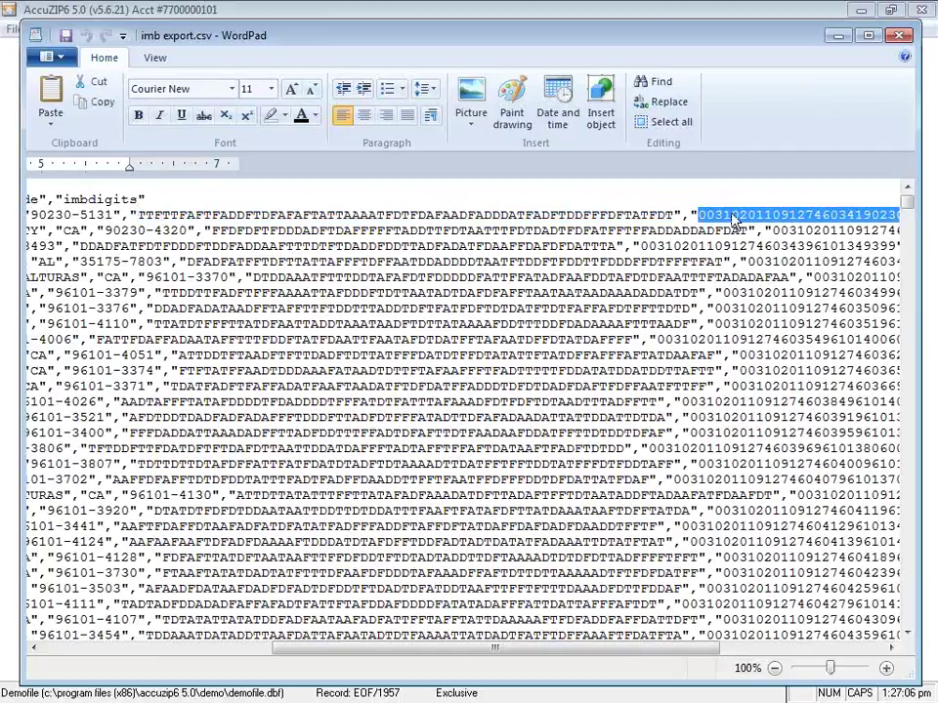
drag(615, 648, 710, 653)
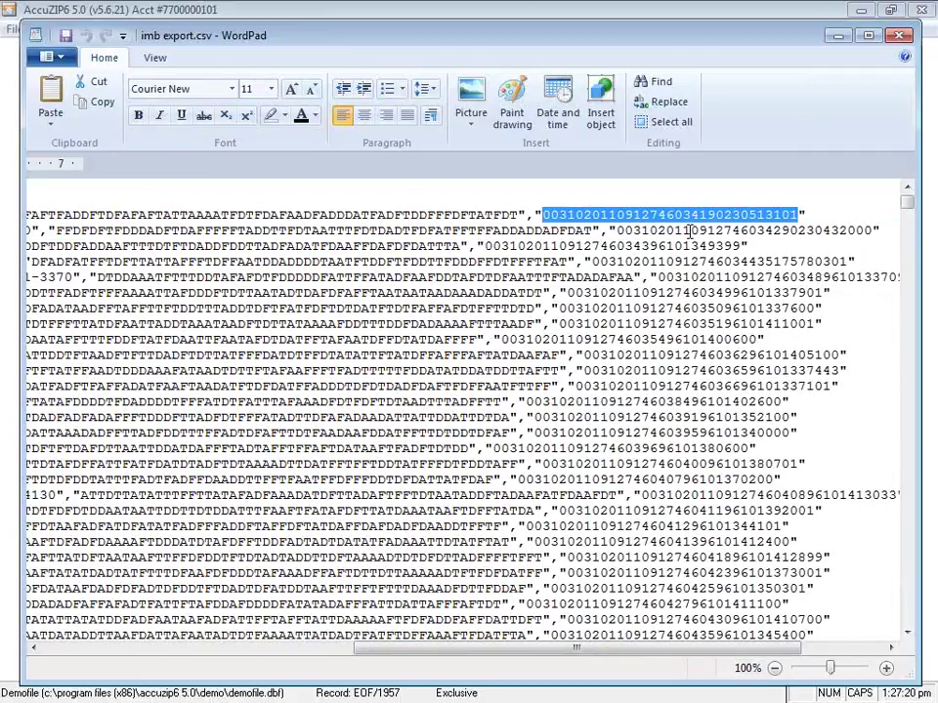
click(897, 39)
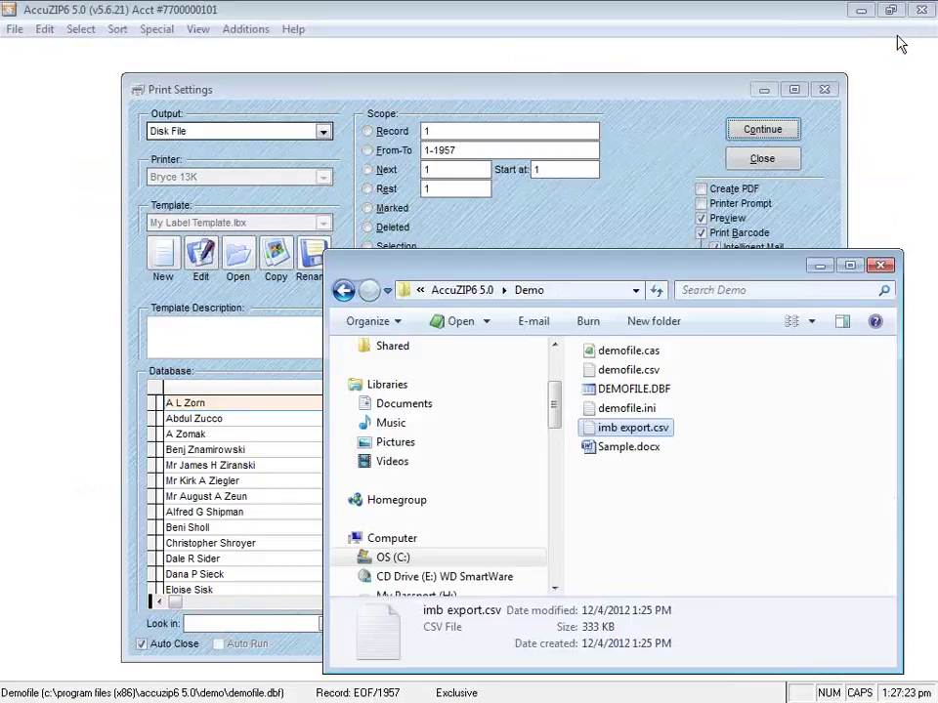
- Open Sample.docx in Microsoft Word and attach imb export.csv from the Demo folder as the existing mail merge recipient list
click(592, 447)
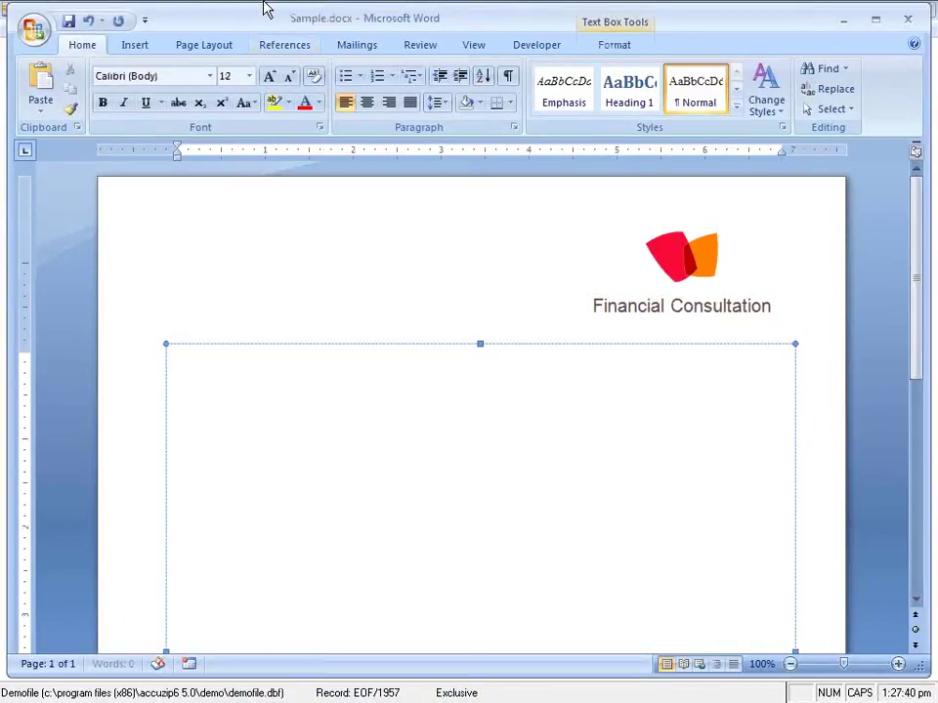
click(354, 45)
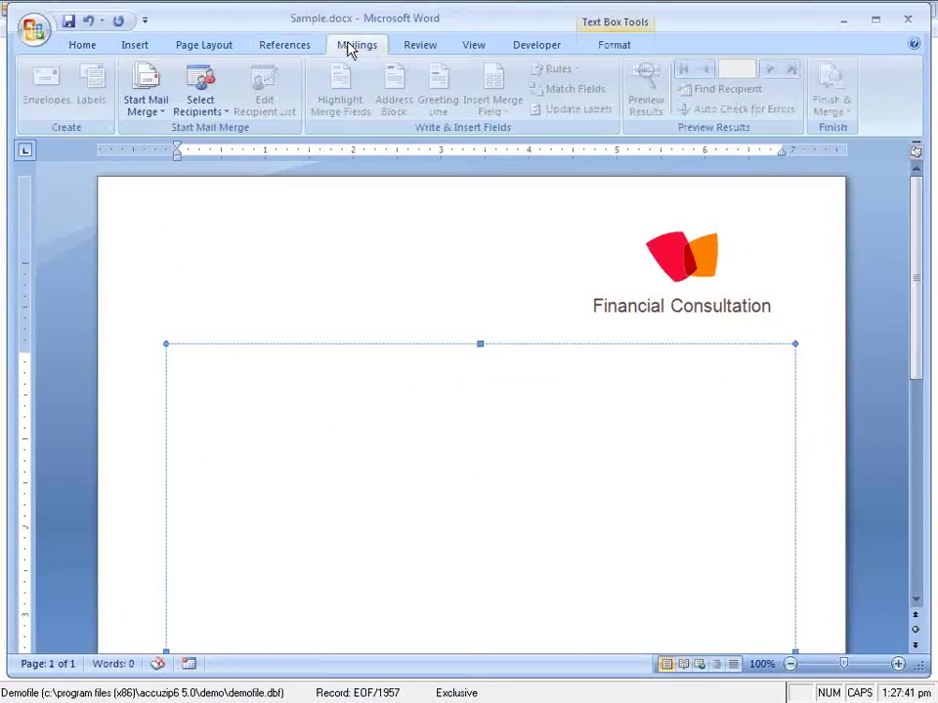
click(217, 111)
click(223, 152)
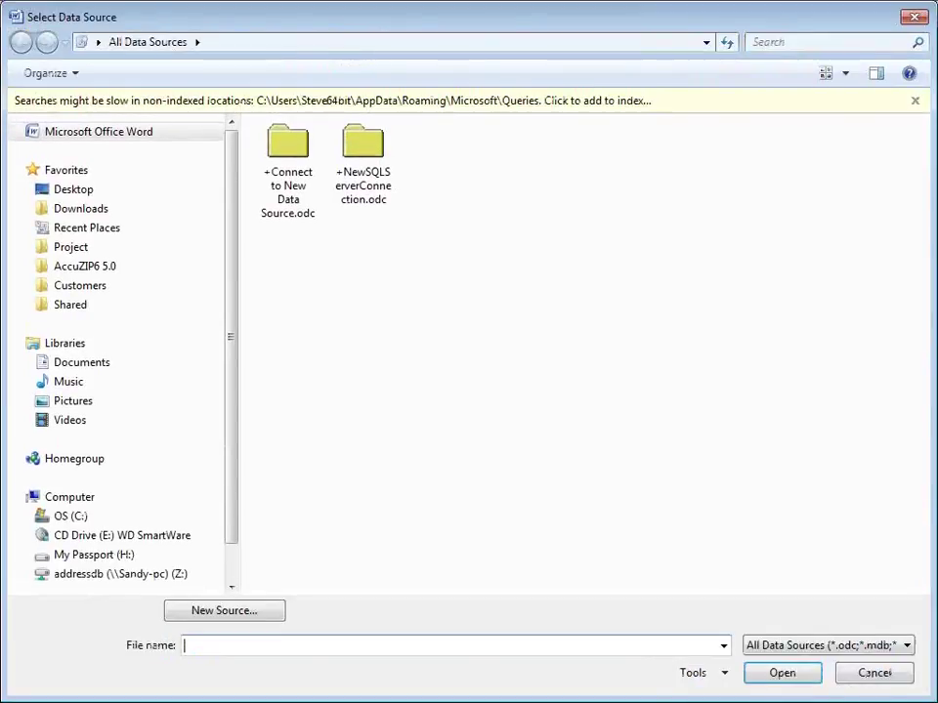
click(102, 267)
double_click(275, 221)
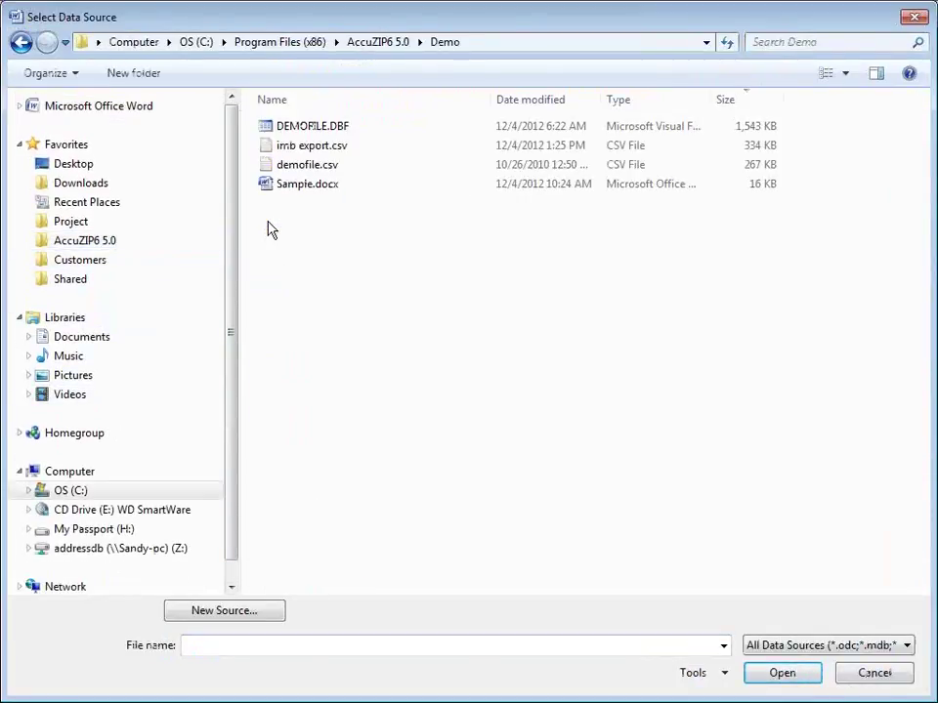
double_click(266, 146)
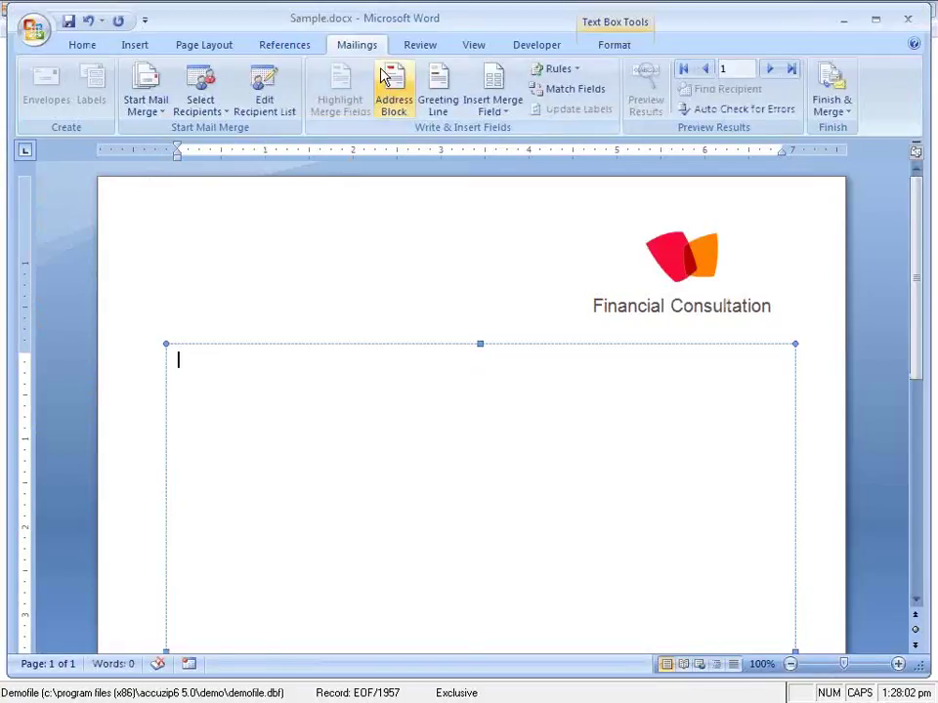
- Insert the imbarcode merge field on the text box's first line, with the first and last fields on the line below
click(505, 111)
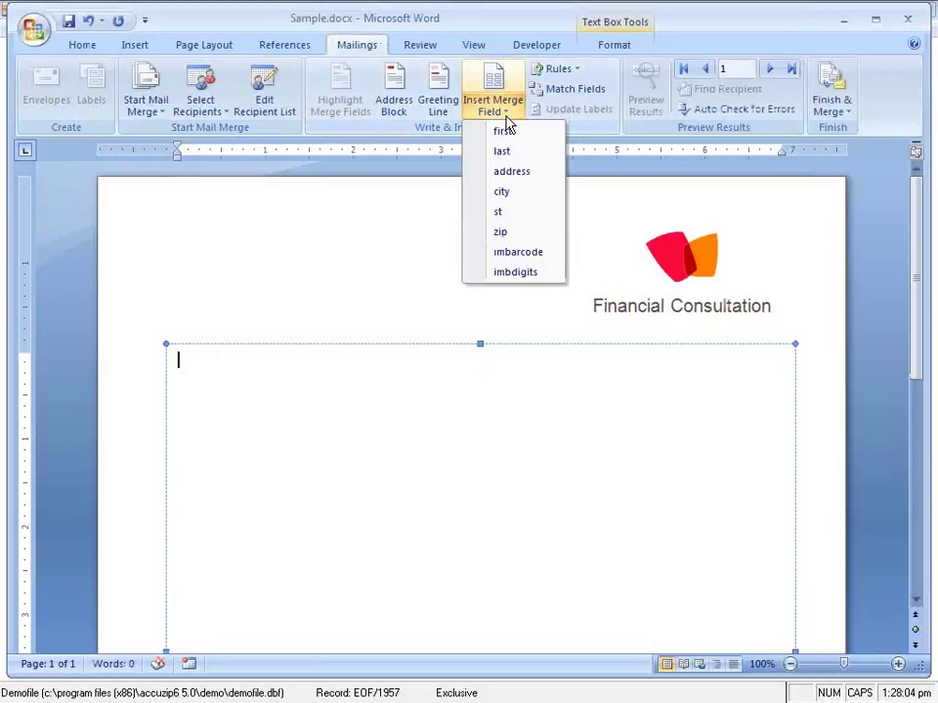
click(519, 254)
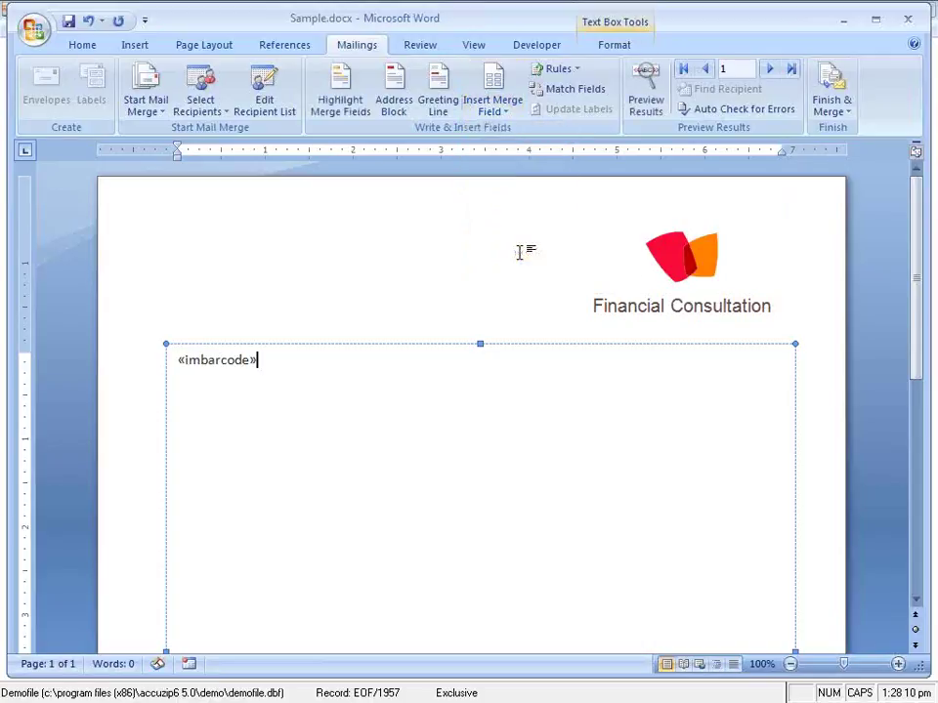
key(Return)
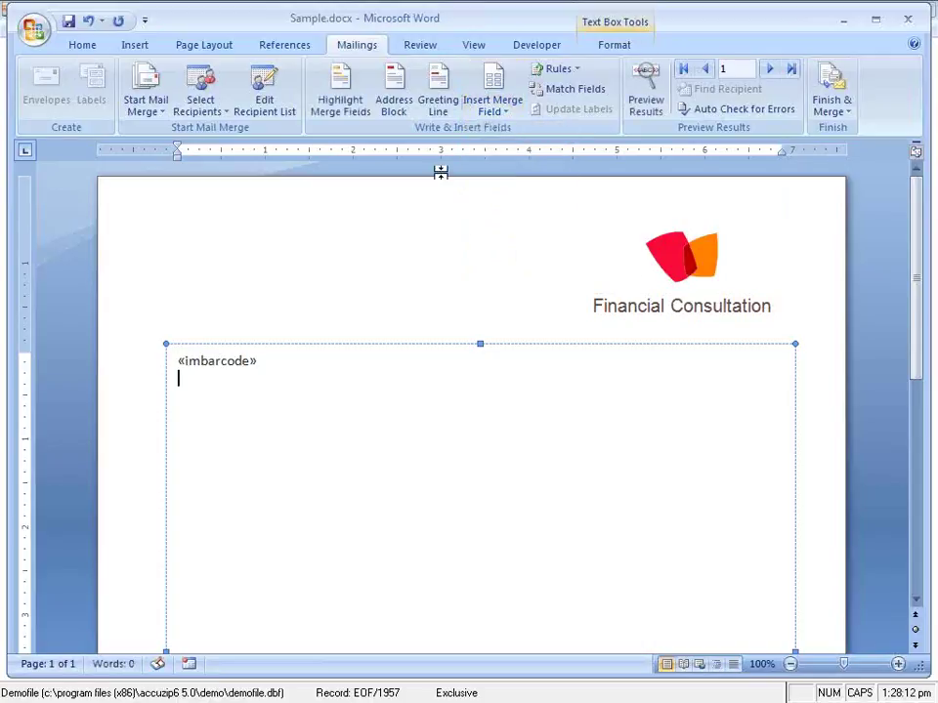
click(498, 110)
click(500, 137)
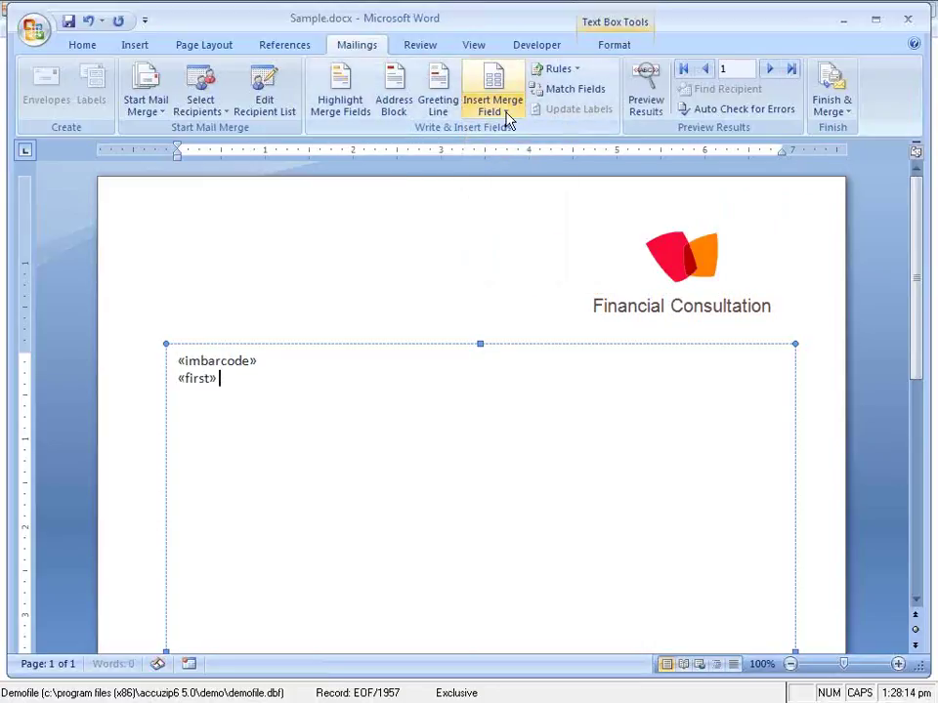
click(501, 110)
click(503, 153)
key(Return)
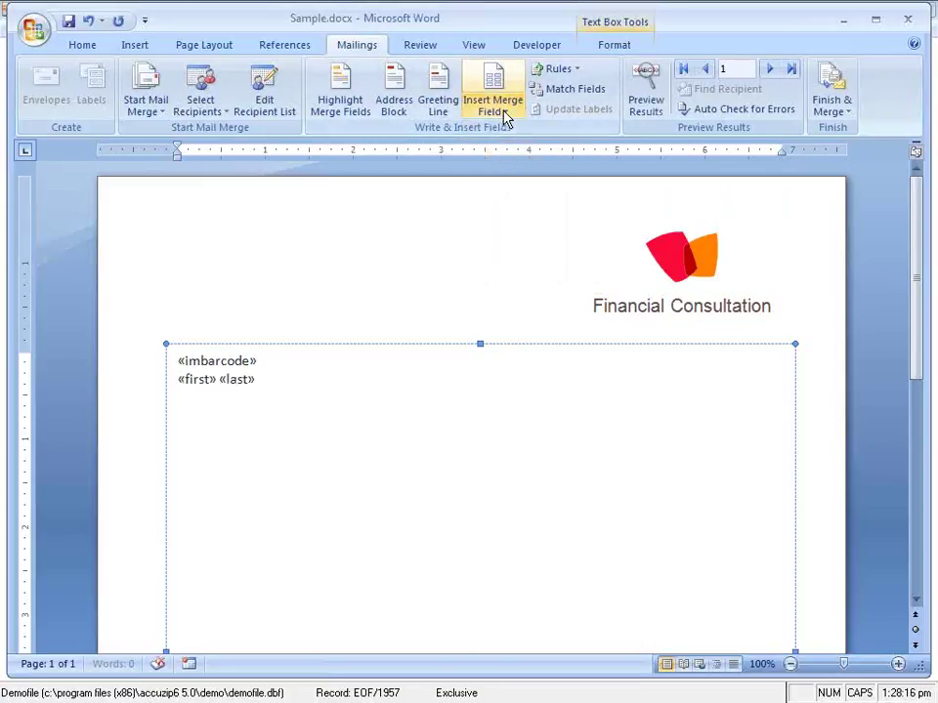
- Insert the address merge field below the name line, with the city, st and zip fields on the following line
click(500, 110)
click(503, 171)
key(Return)
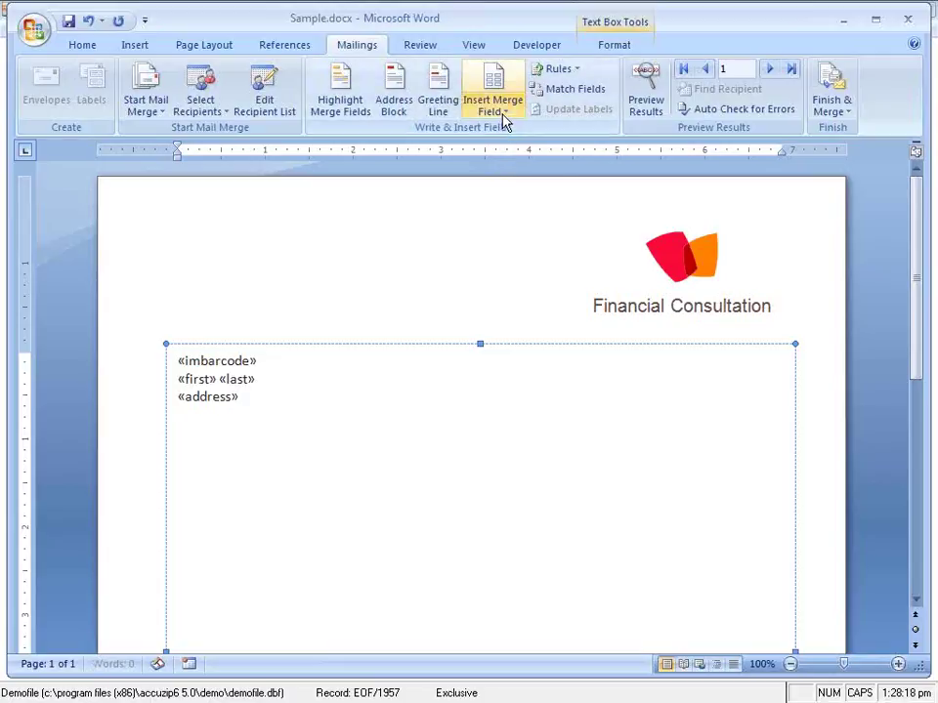
click(499, 109)
click(501, 192)
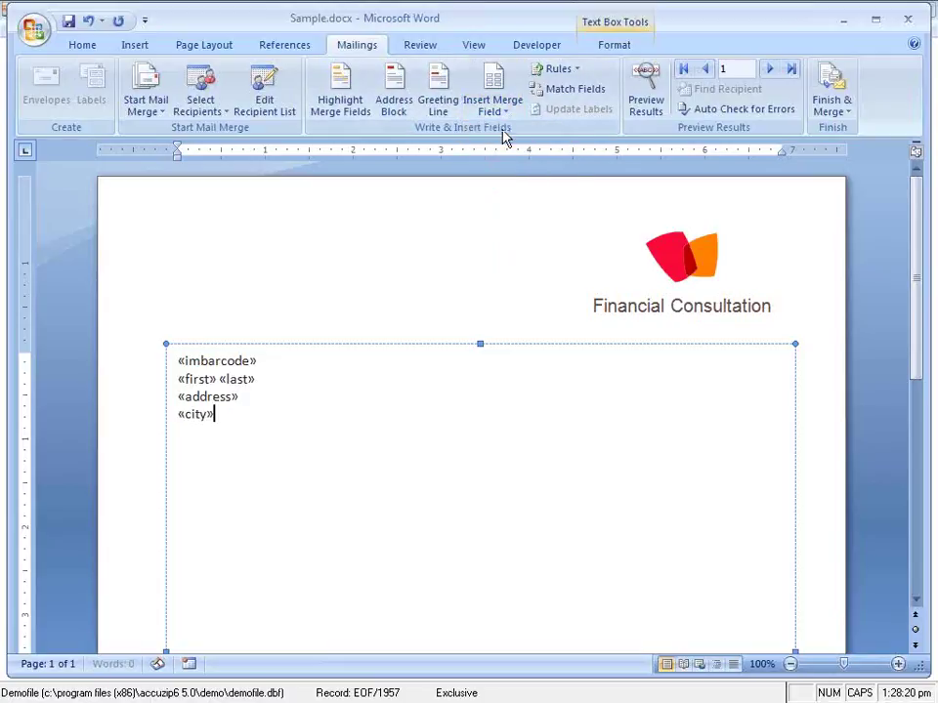
click(499, 110)
click(500, 212)
click(500, 110)
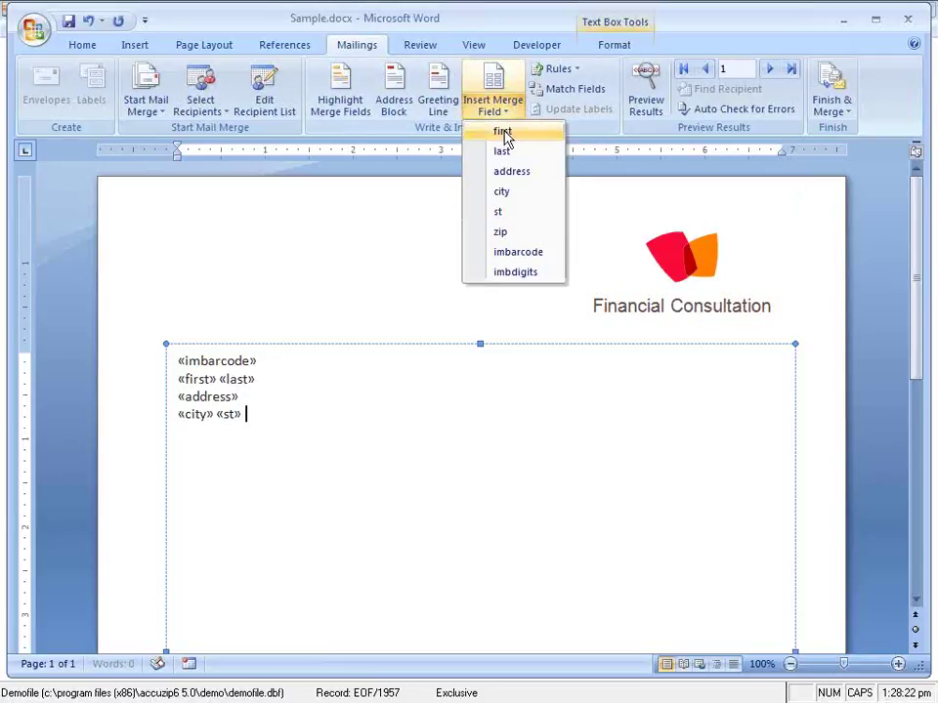
click(501, 232)
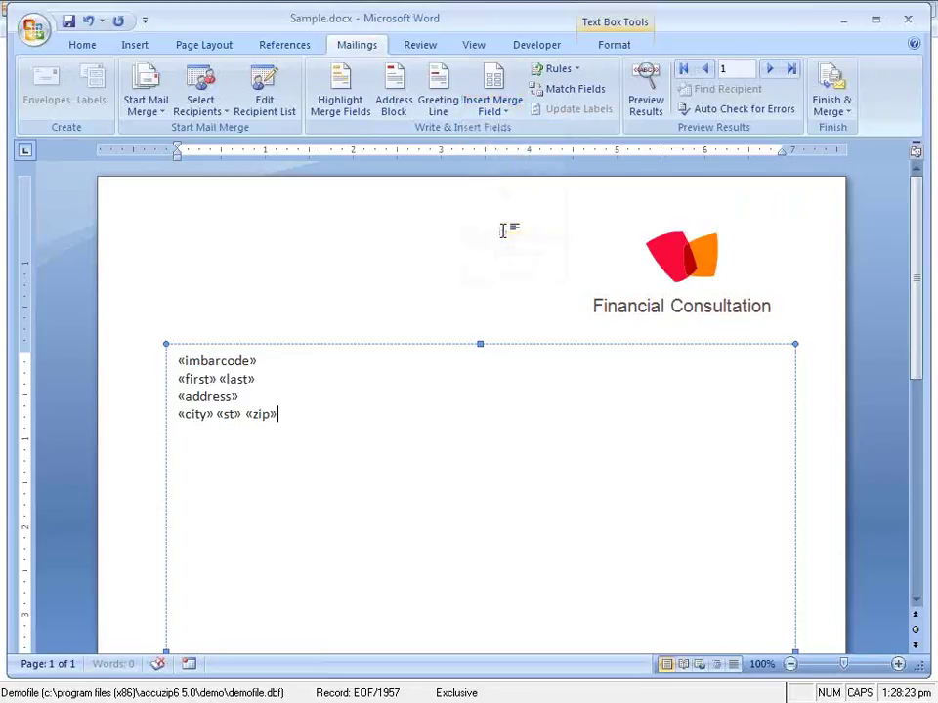
- Format the imbarcode merge field in the USPS4CB font at size 16
click(169, 364)
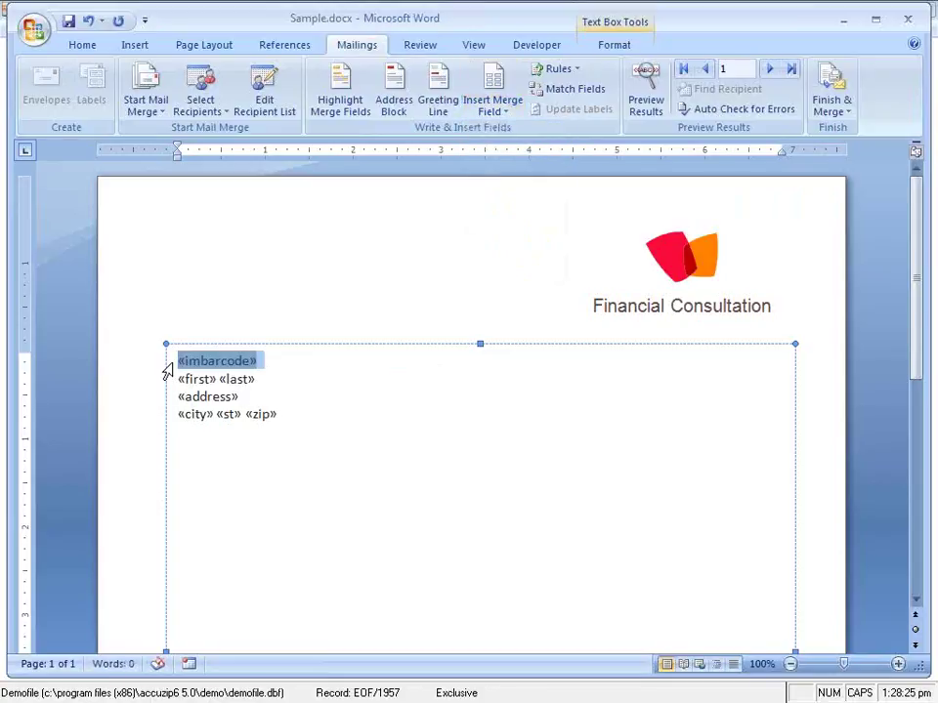
click(86, 46)
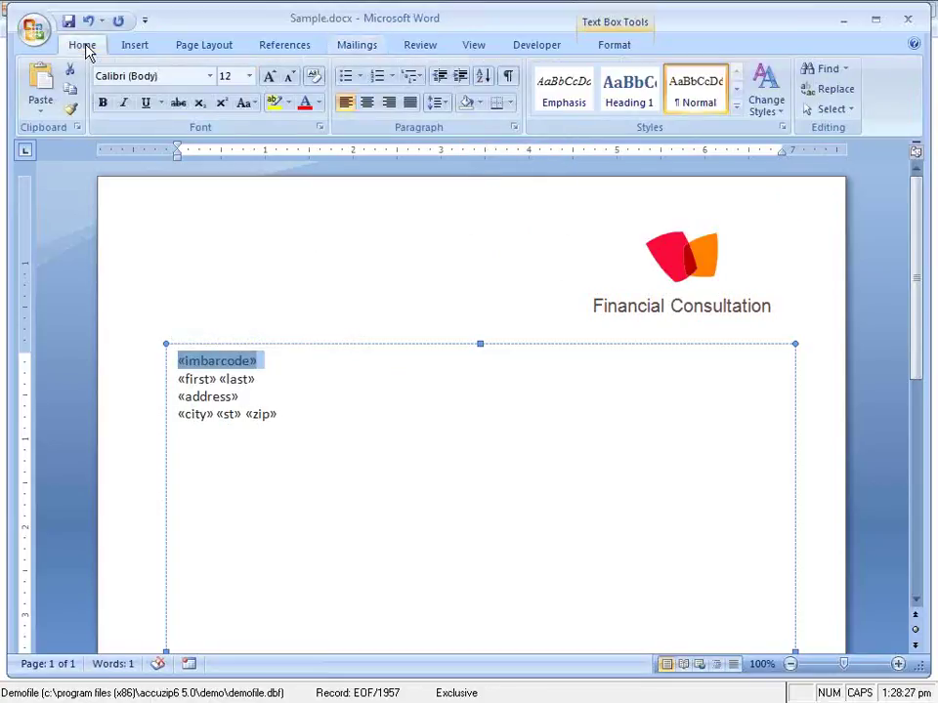
click(210, 76)
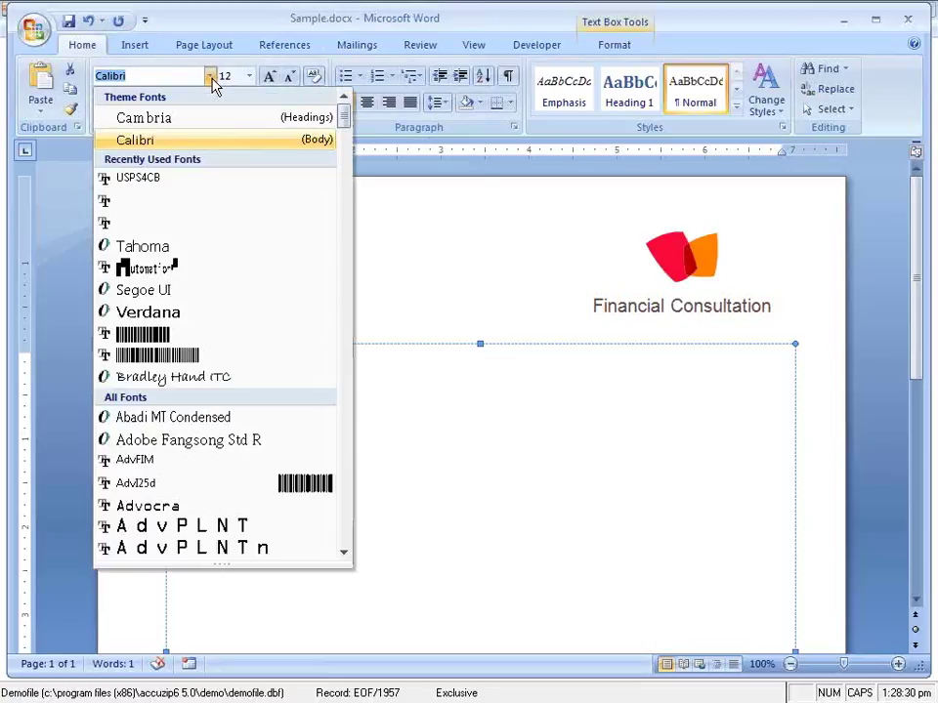
click(161, 179)
click(225, 76)
text(16)
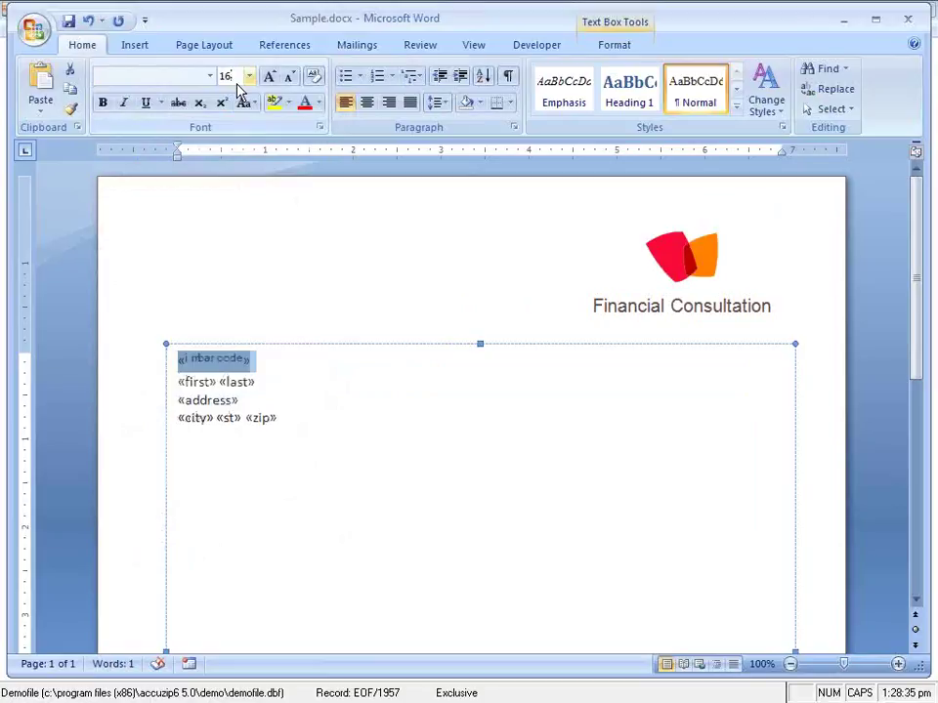
key(Return)
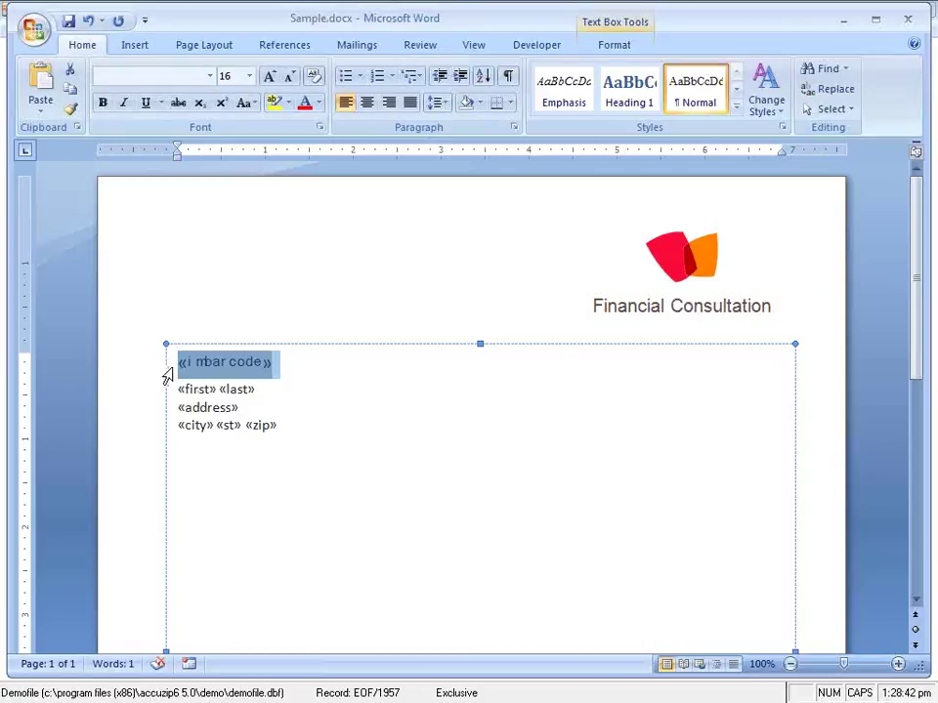
- Set the spacing after the imbarcode paragraph to 5 pt
click(515, 131)
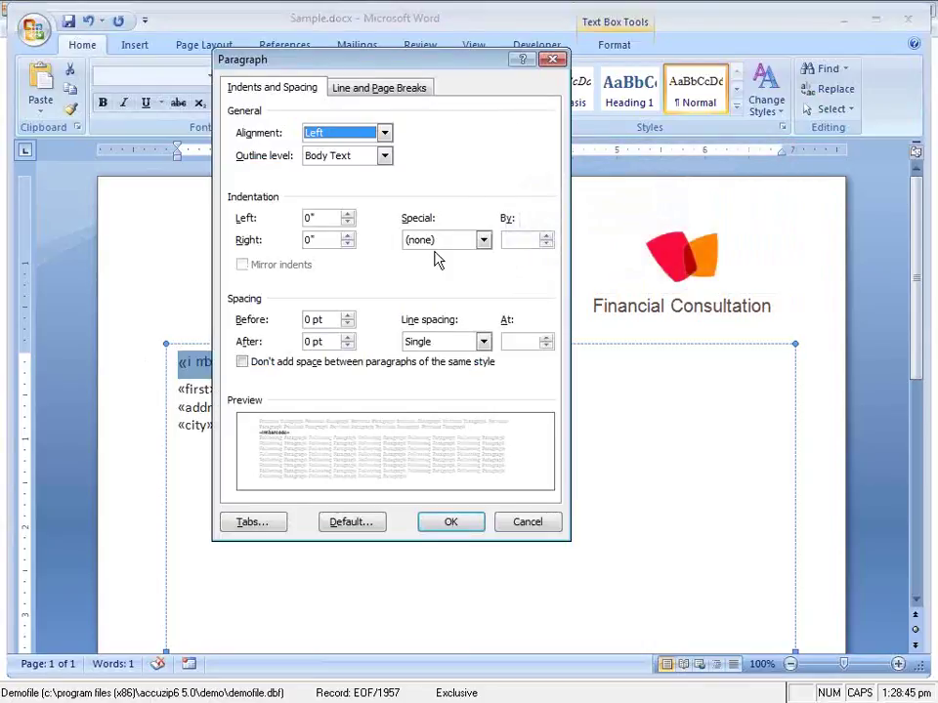
click(311, 341)
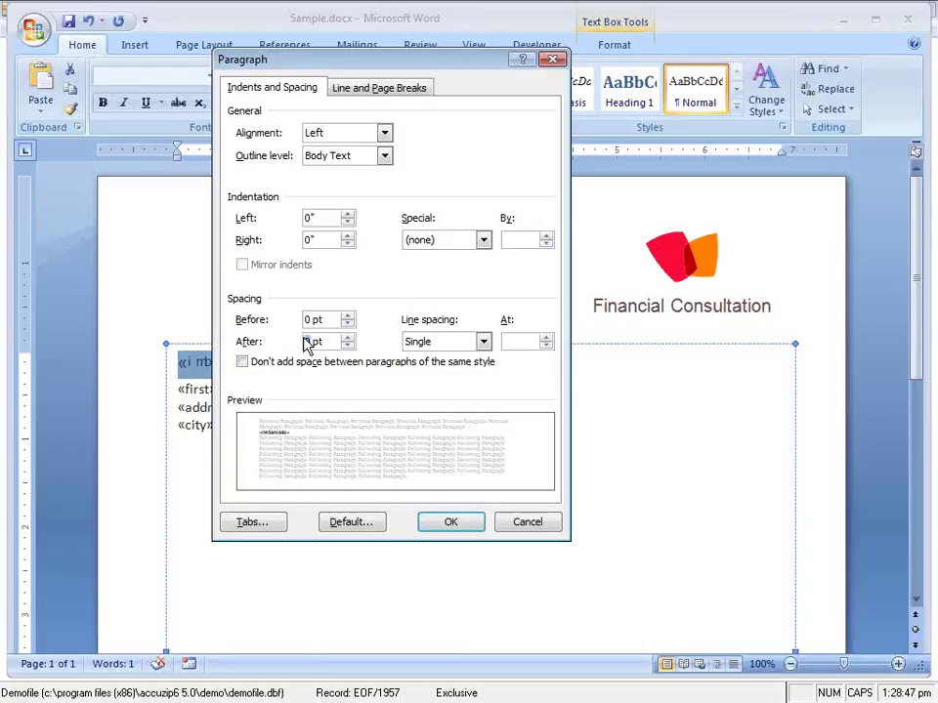
text(5)
click(451, 524)
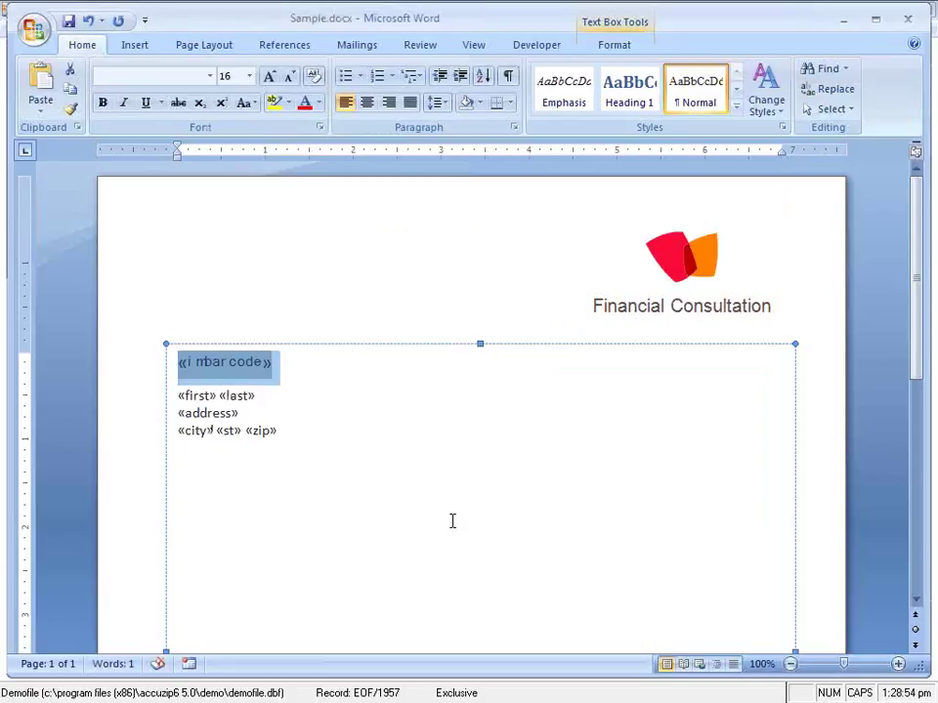
- Preview the merge results and go through the recipients up to record 23, examining each barcode and address
click(369, 49)
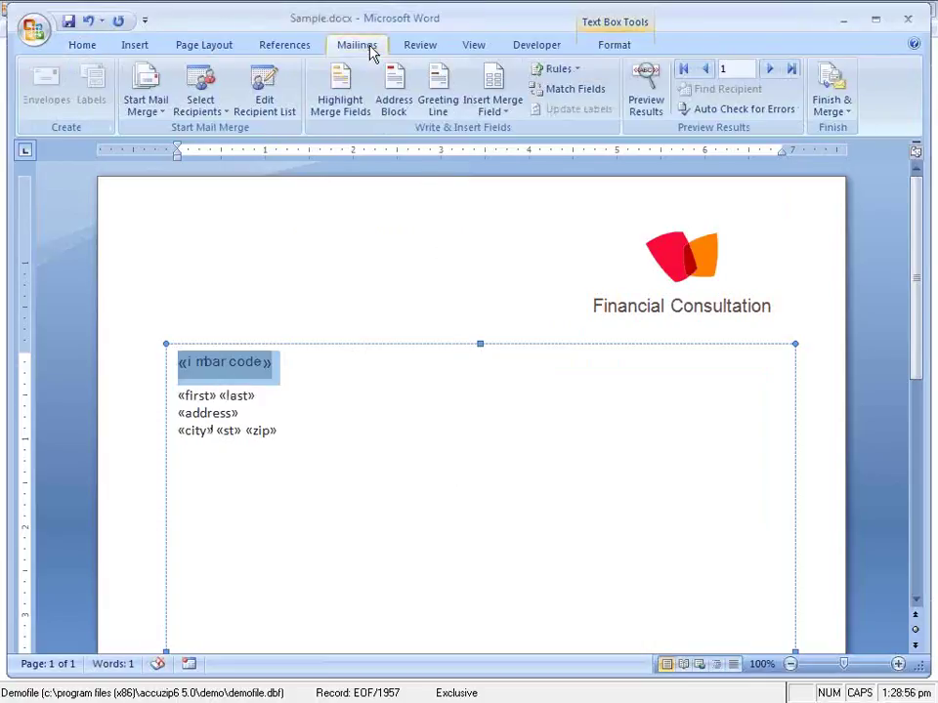
click(649, 88)
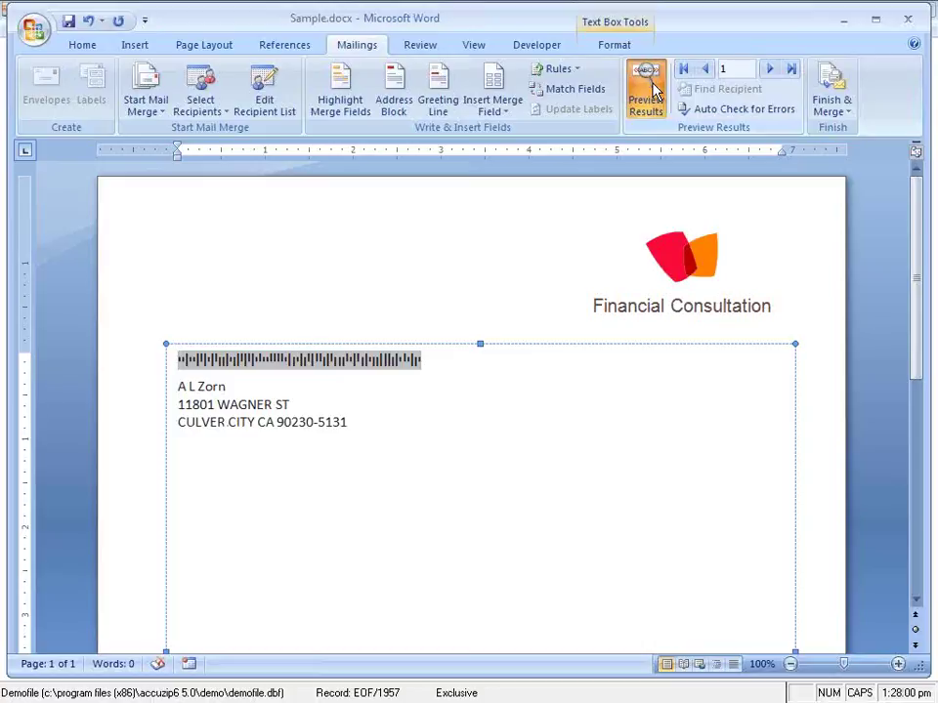
click(770, 71)
click(770, 70)
click(771, 70)
click(771, 71)
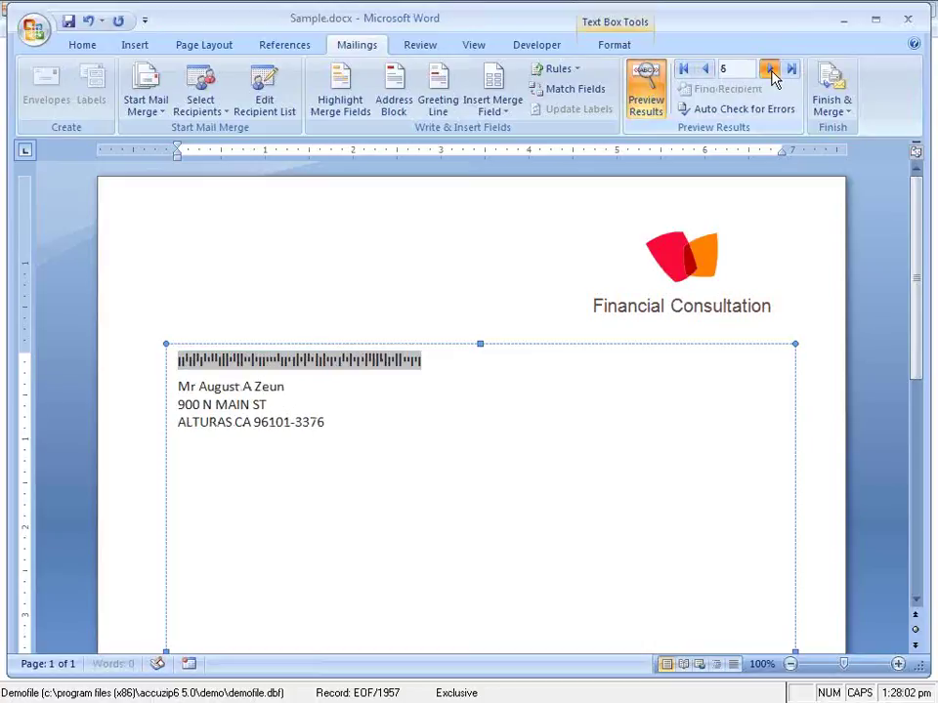
click(771, 70)
click(771, 71)
click(770, 71)
click(771, 70)
click(771, 71)
click(771, 70)
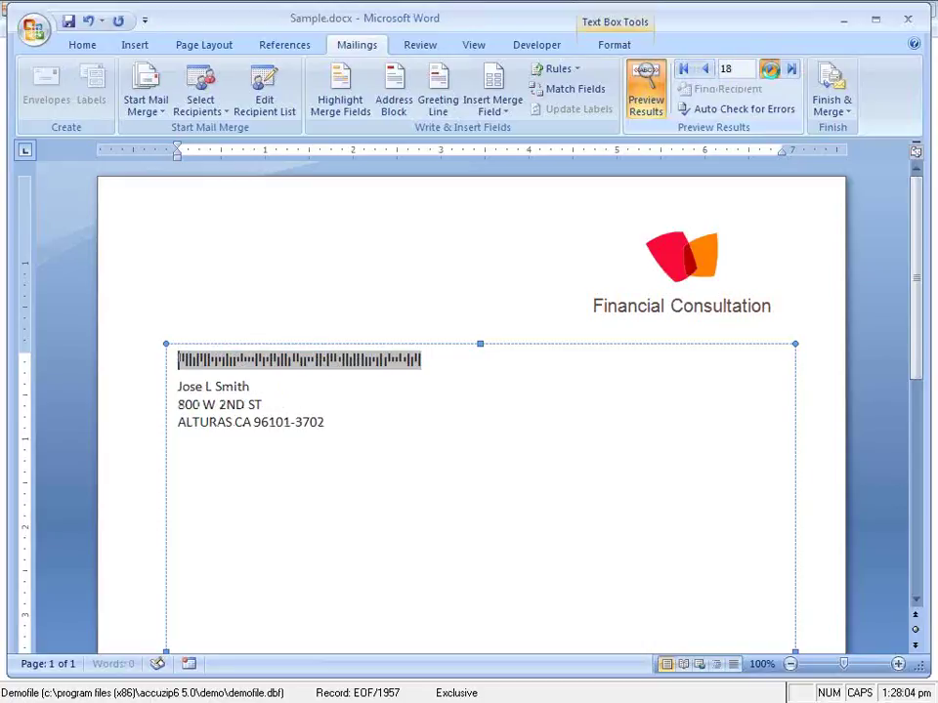
click(770, 71)
click(771, 71)
click(770, 70)
click(771, 70)
click(771, 70)
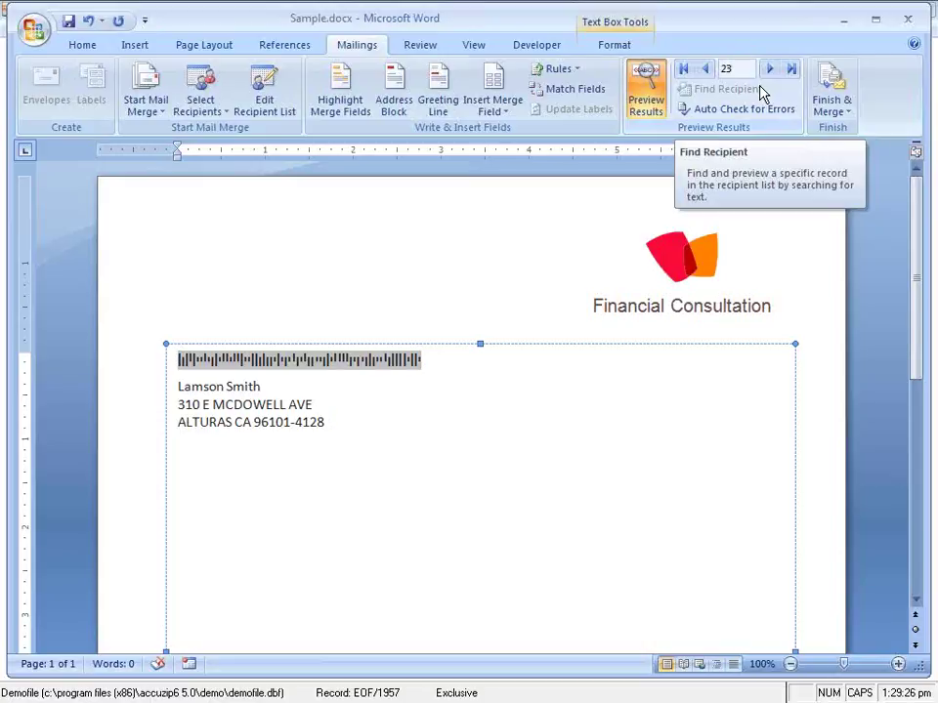
triple_click(283, 403)
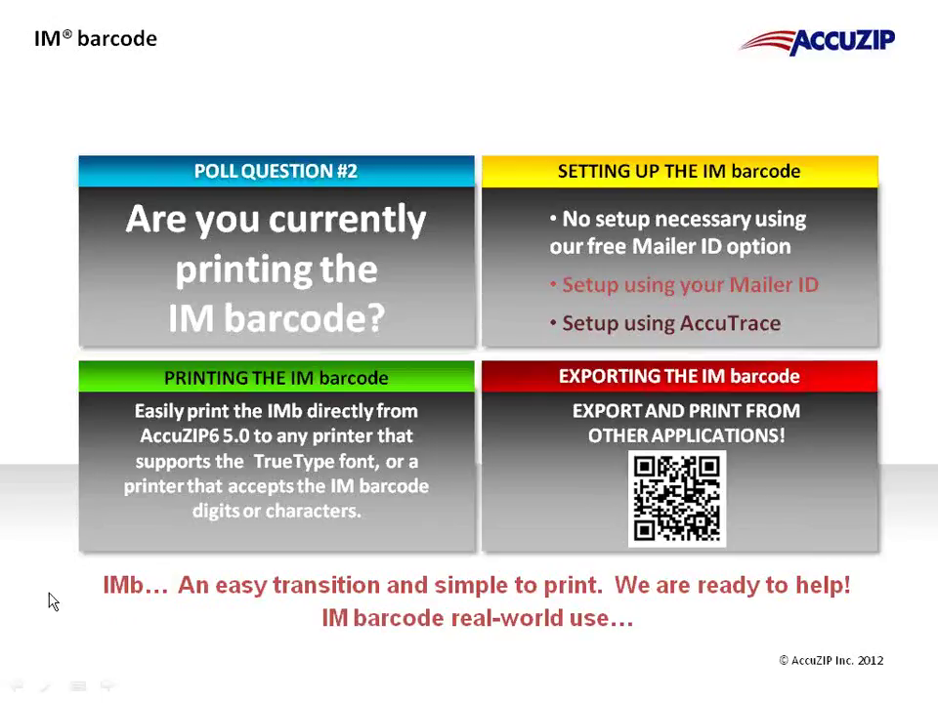
- Switch back to AccuZIP6, close the Print Settings, and open the presort setup for Demofile
key(alt+Tab)
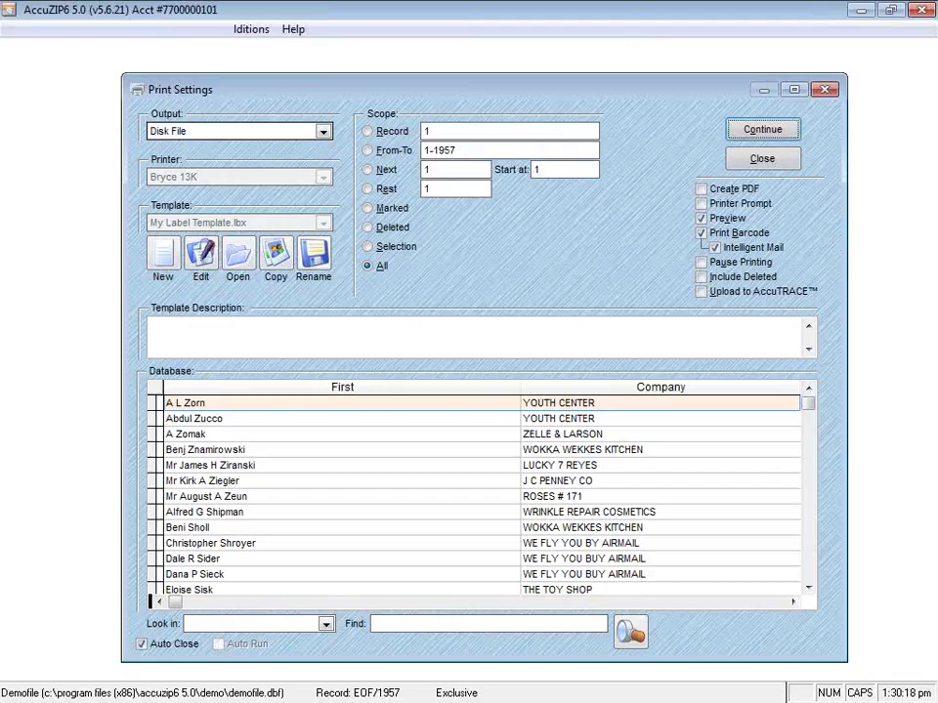
click(713, 157)
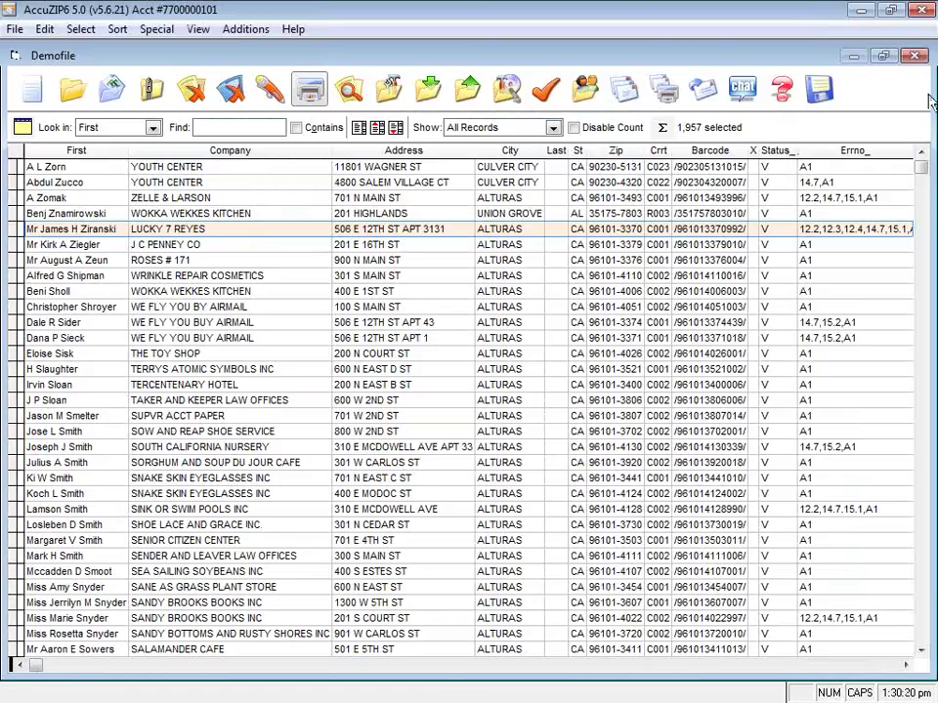
key(Down)
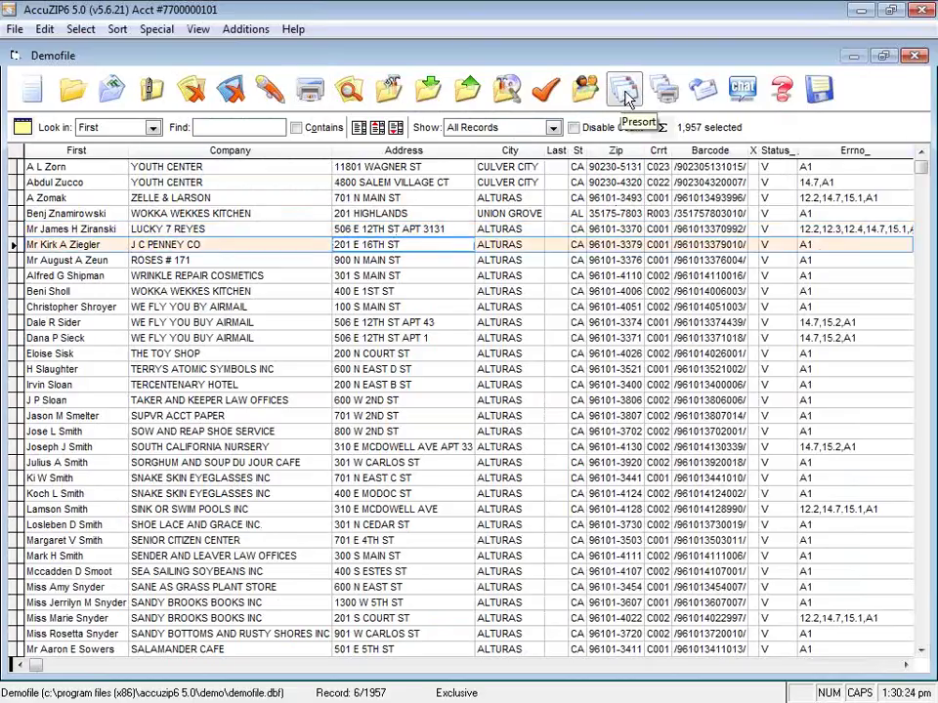
click(627, 102)
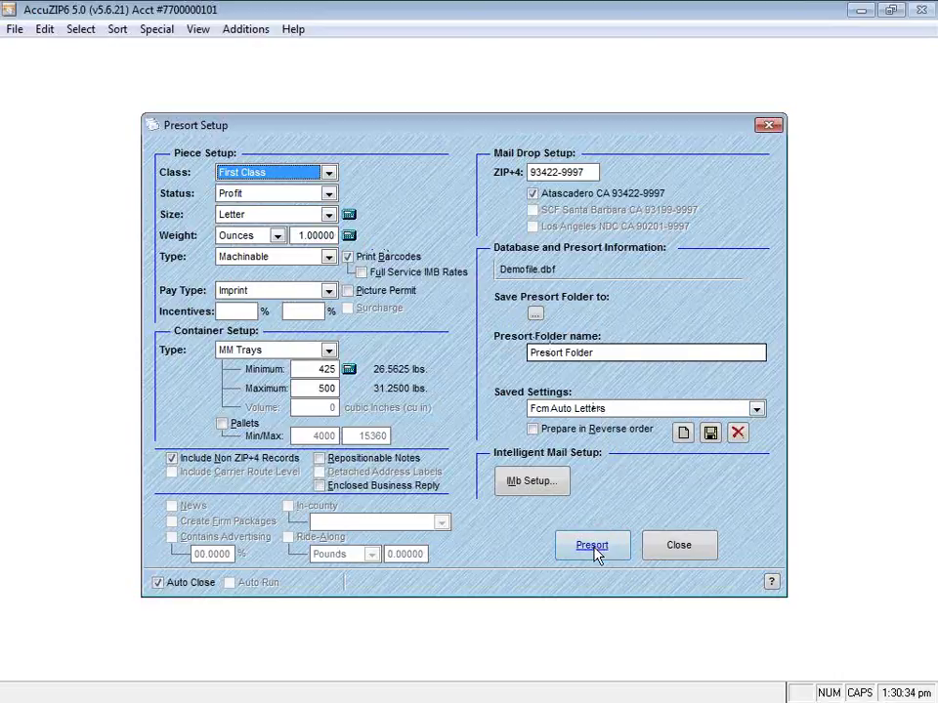
- In the IMb setup, set the First Class service type to 300=No Address Correction (Basic) and save the changes
click(540, 484)
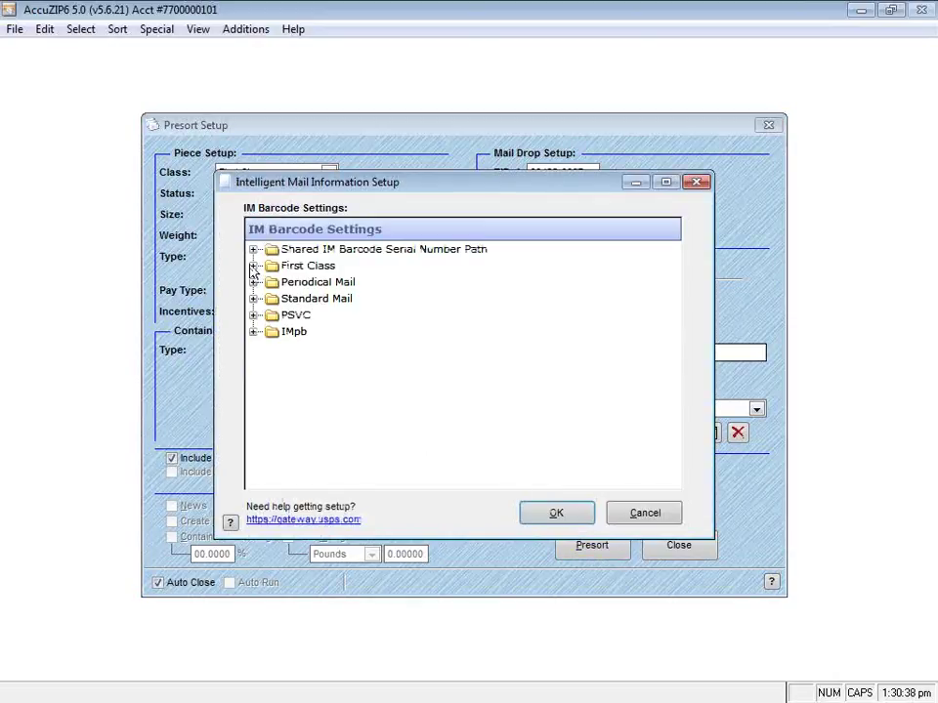
click(253, 265)
double_click(309, 319)
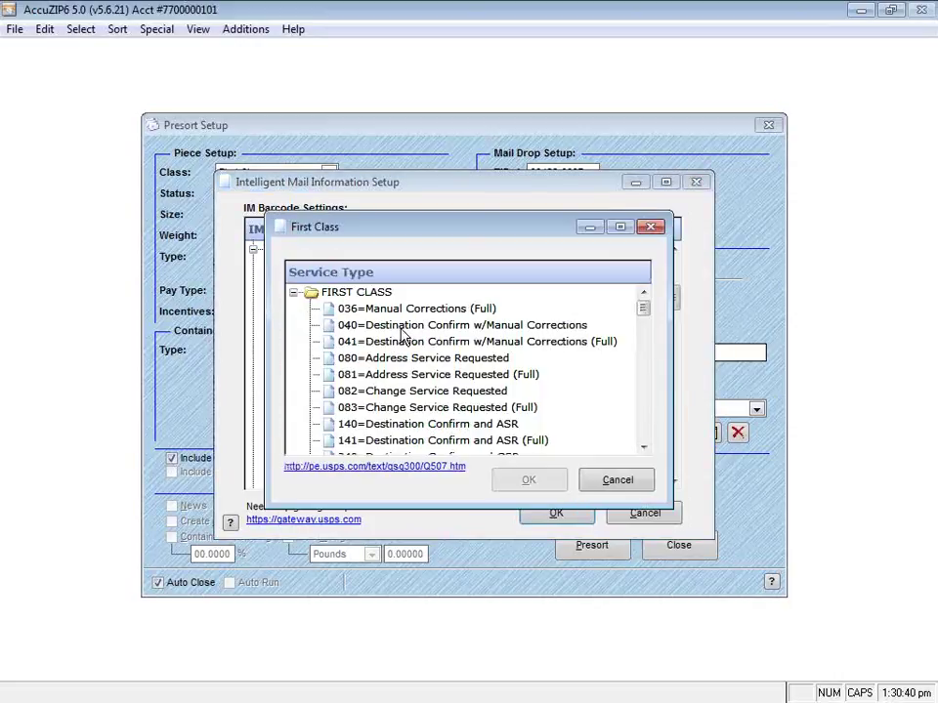
drag(645, 318, 645, 432)
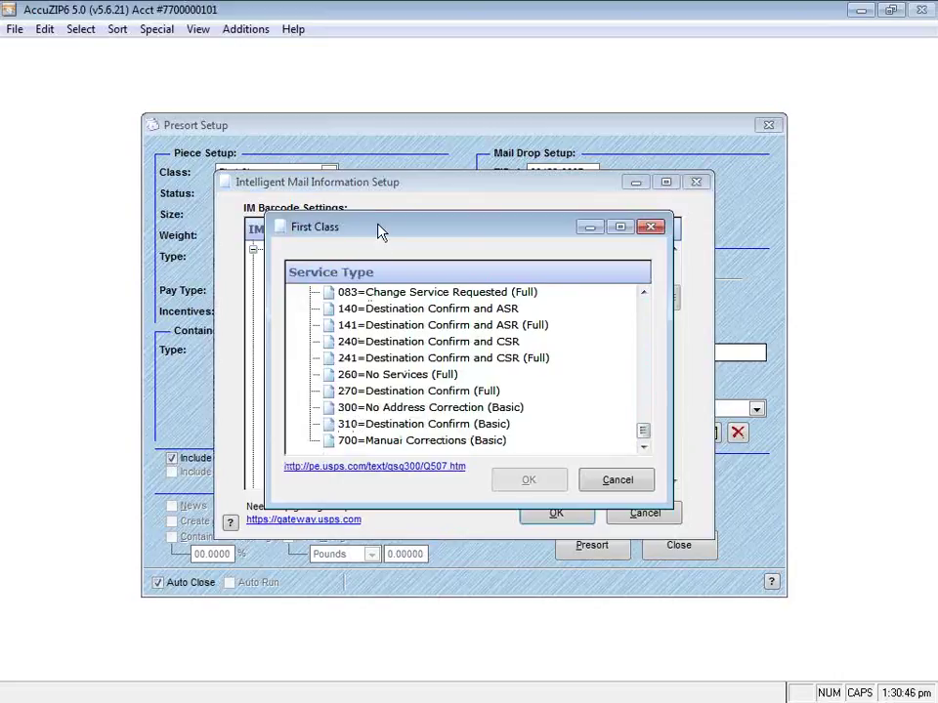
drag(381, 231, 467, 318)
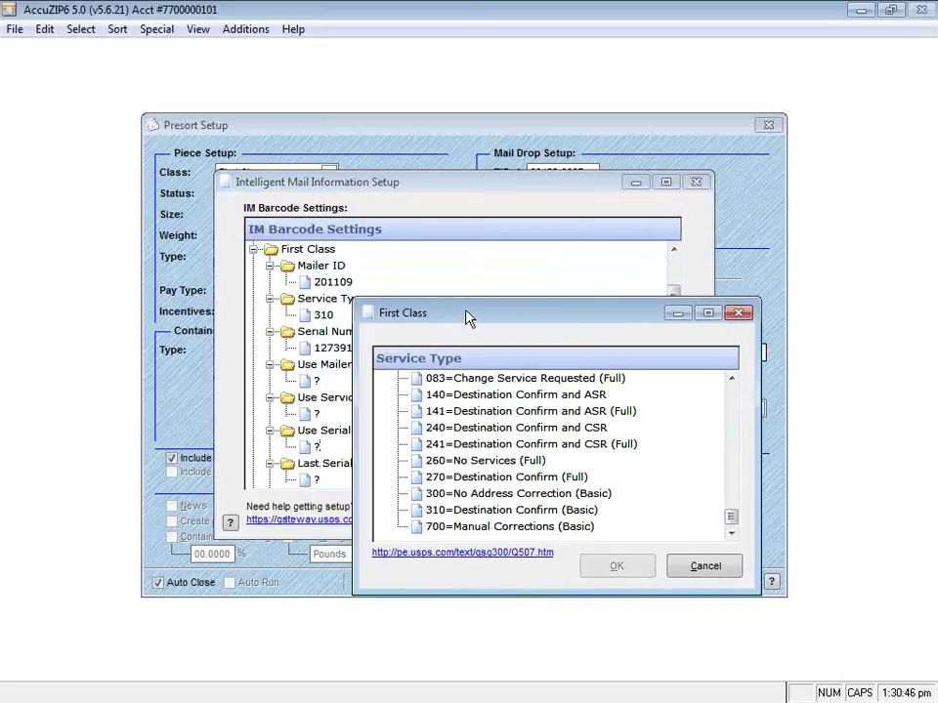
click(421, 465)
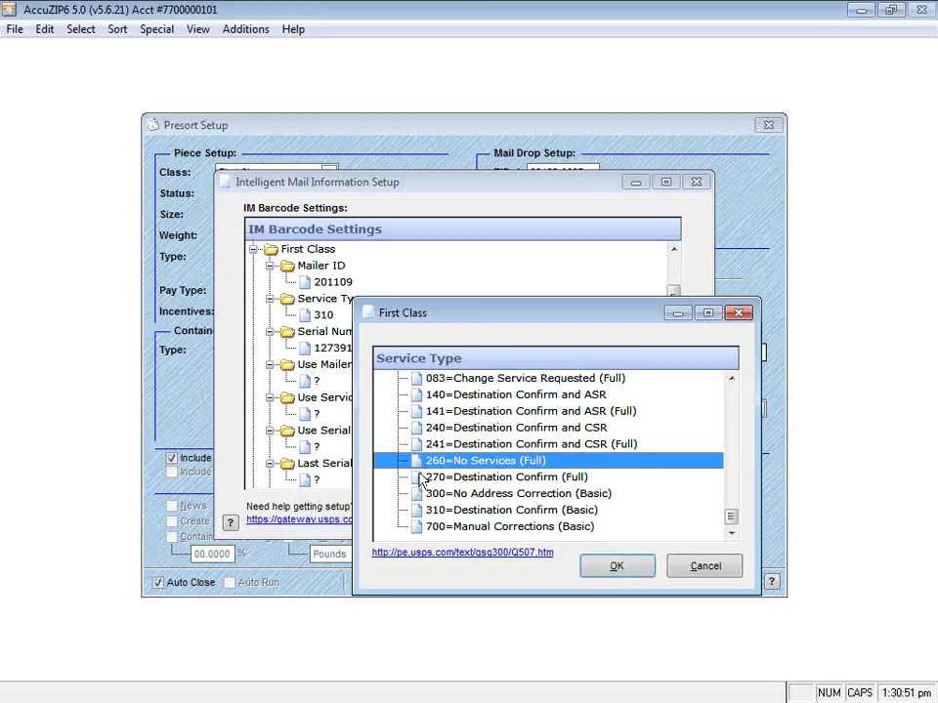
click(424, 495)
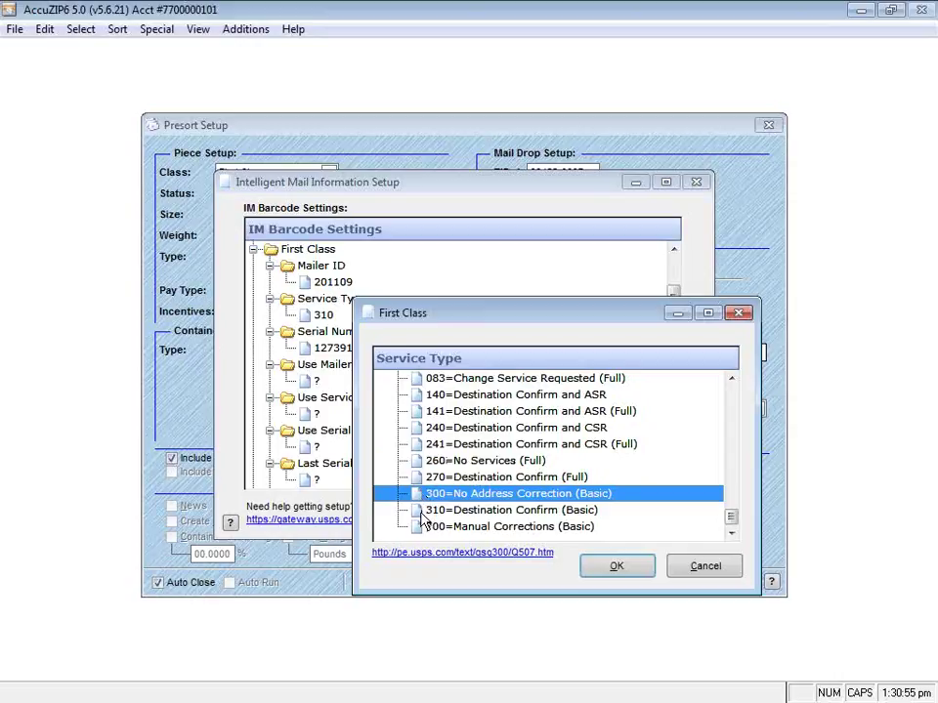
click(423, 512)
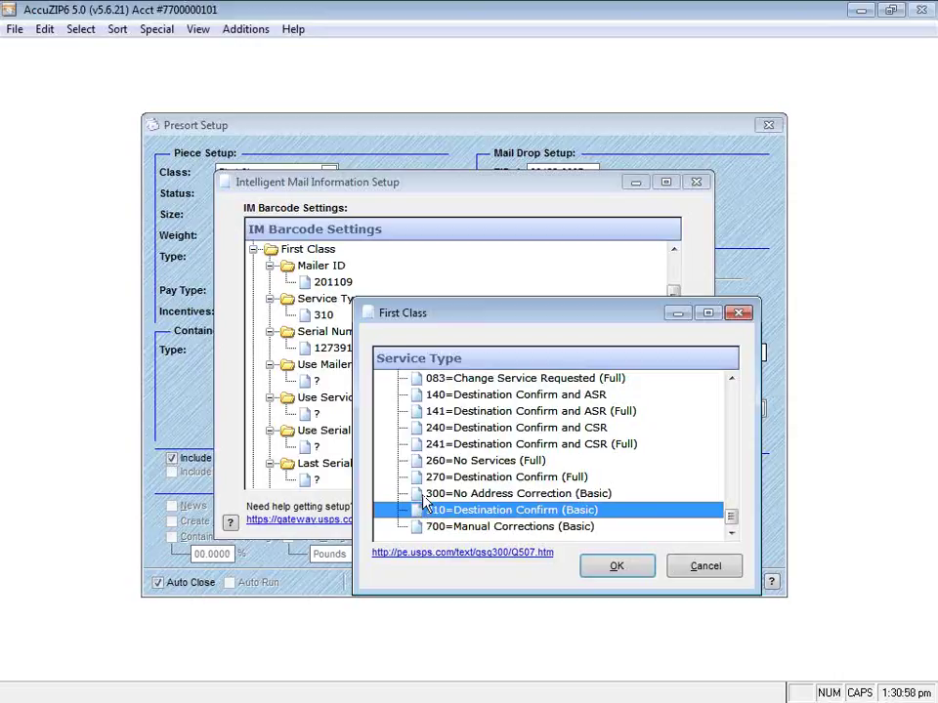
click(426, 496)
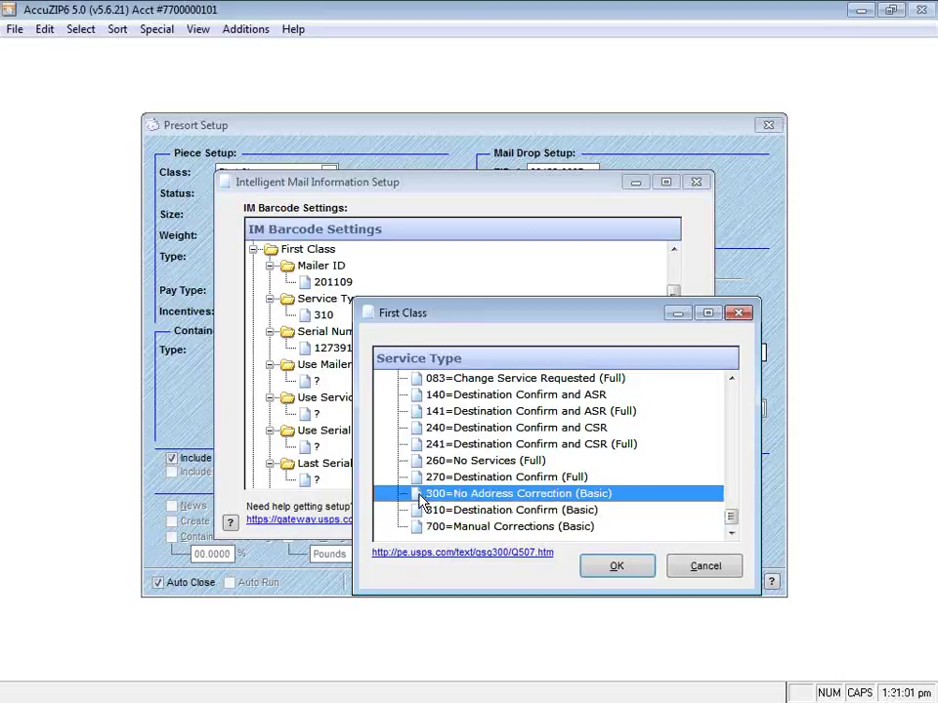
click(617, 565)
click(582, 515)
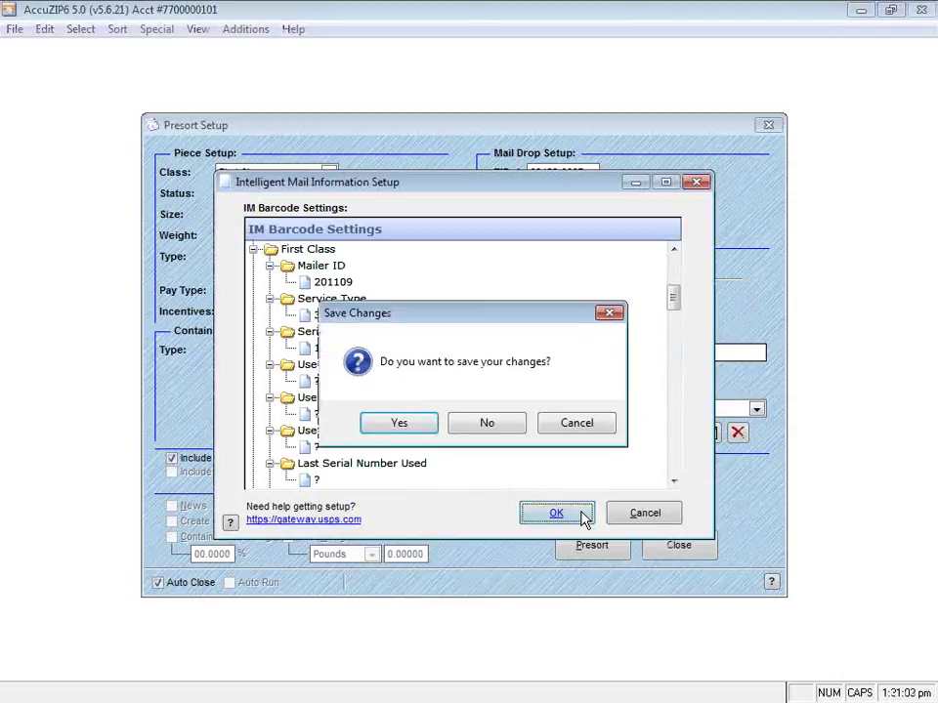
click(425, 428)
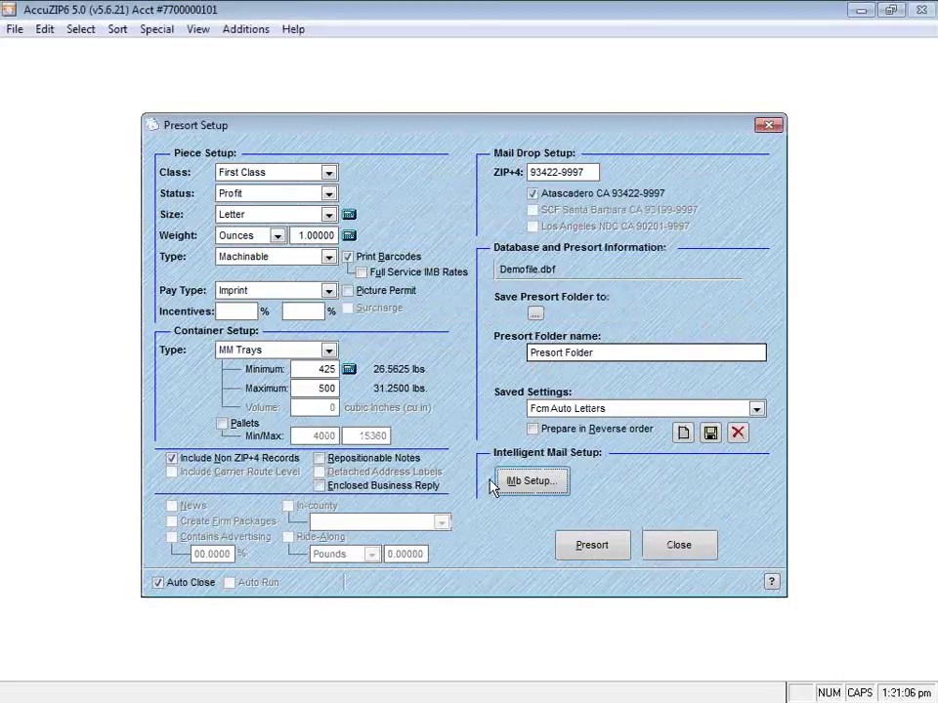
- Run the First Class letter presort and print the Intelligent Mail barcoded tray tags as a PDF
click(592, 546)
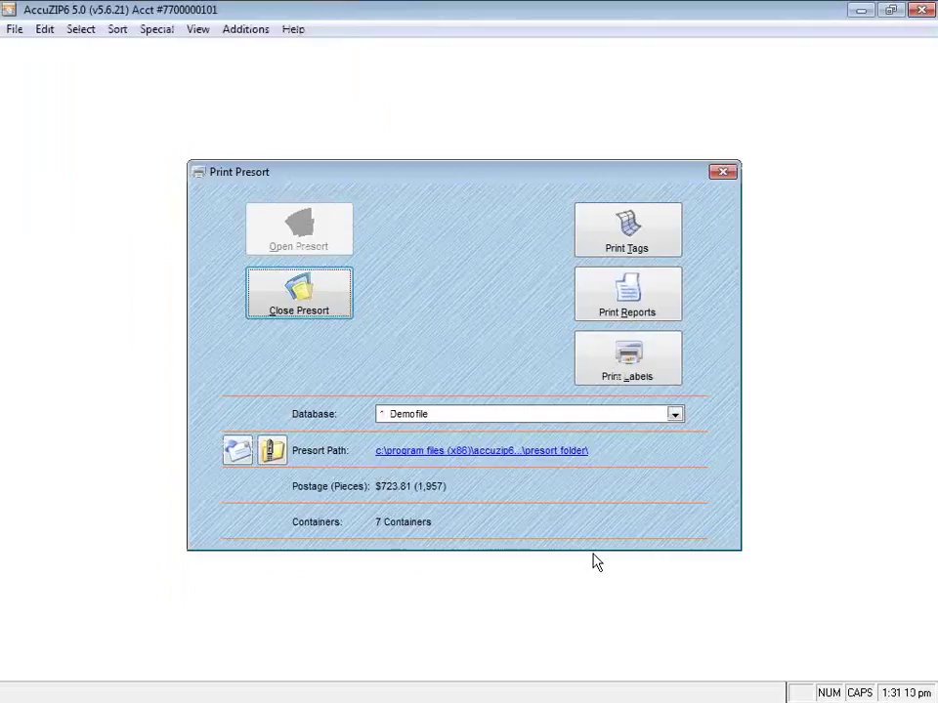
click(672, 252)
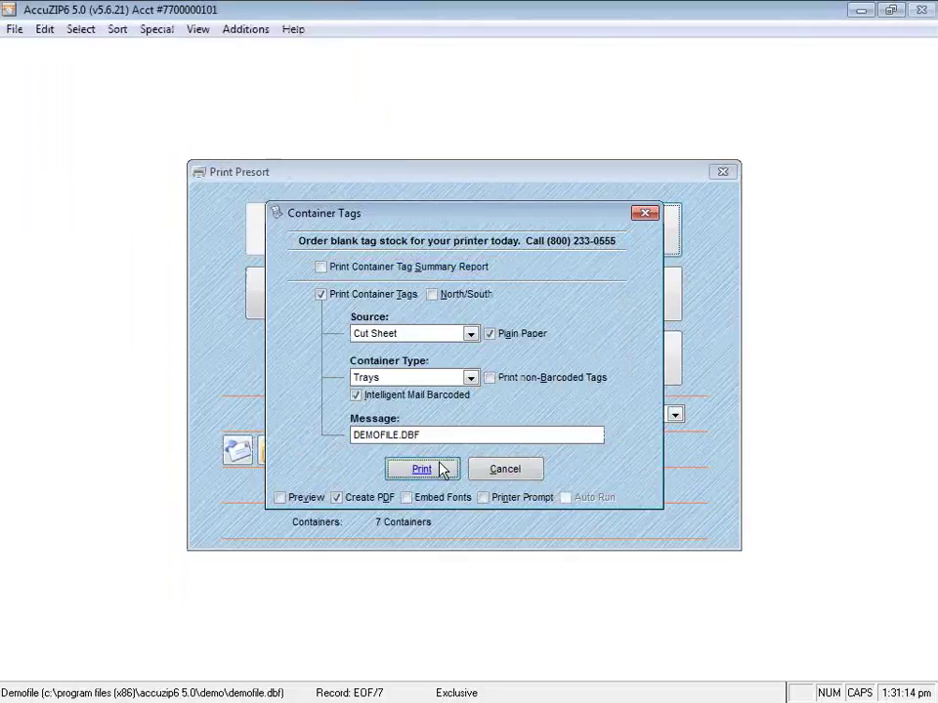
click(439, 470)
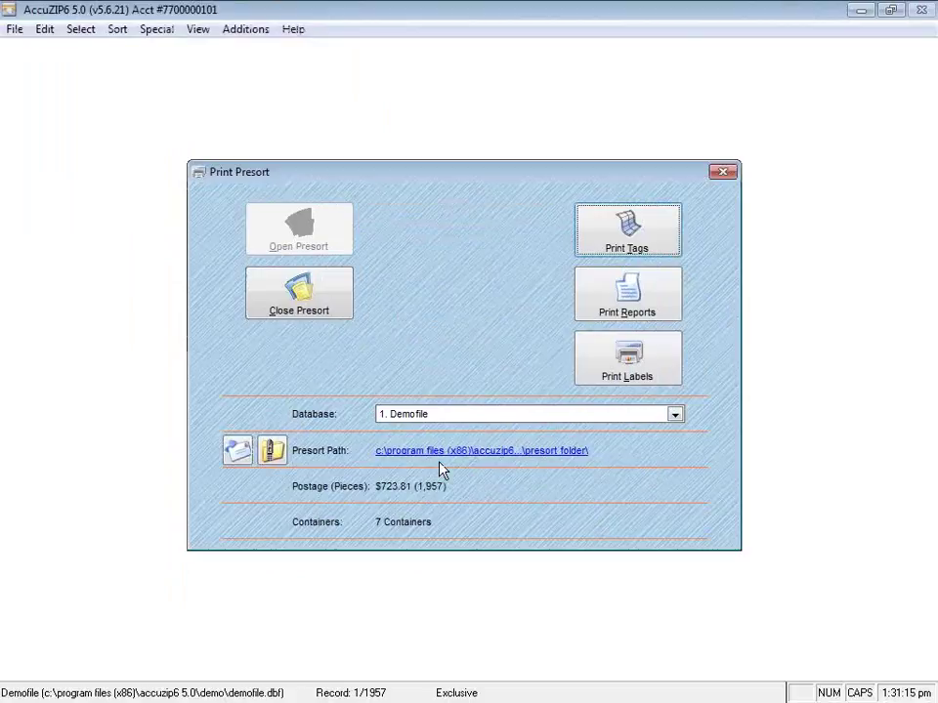
- Print the qualification report, mailing statement and CASS certificate as PDFs, and inspect the output files in the presort folder
click(613, 321)
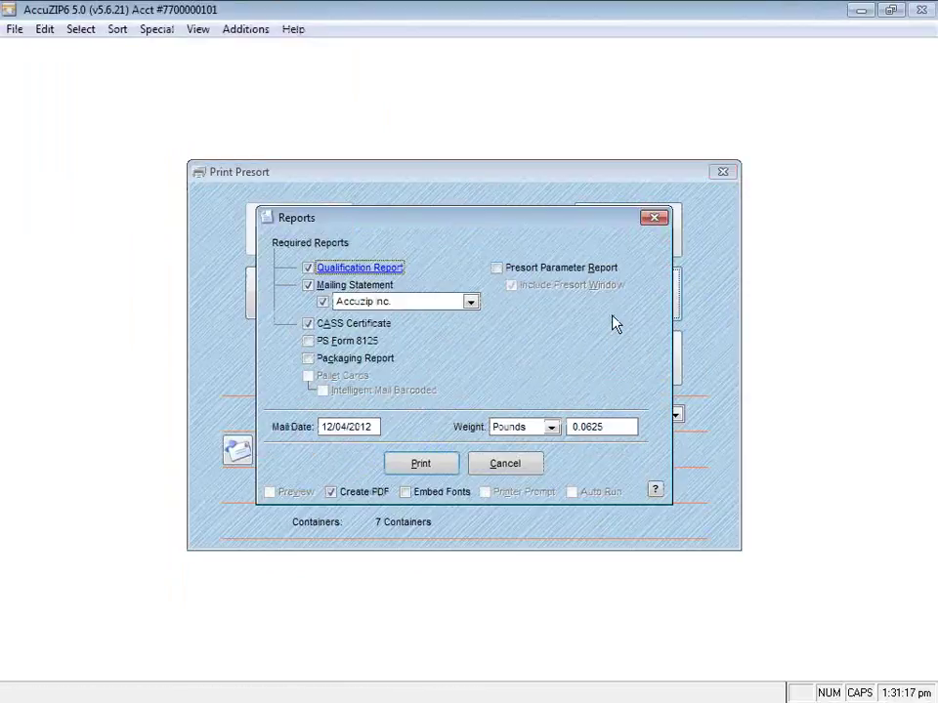
click(420, 464)
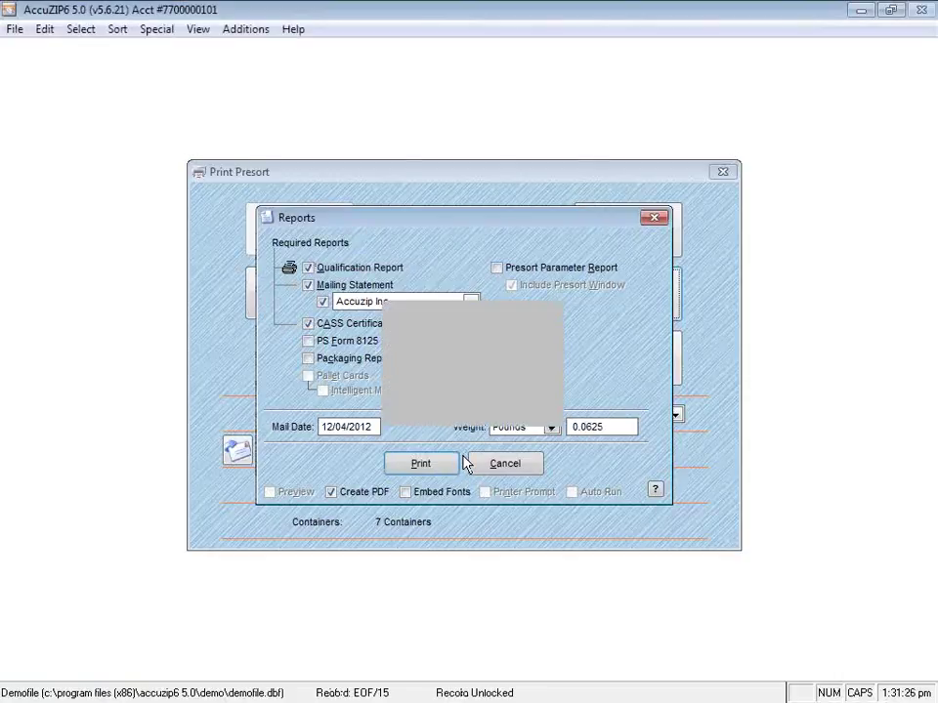
click(476, 455)
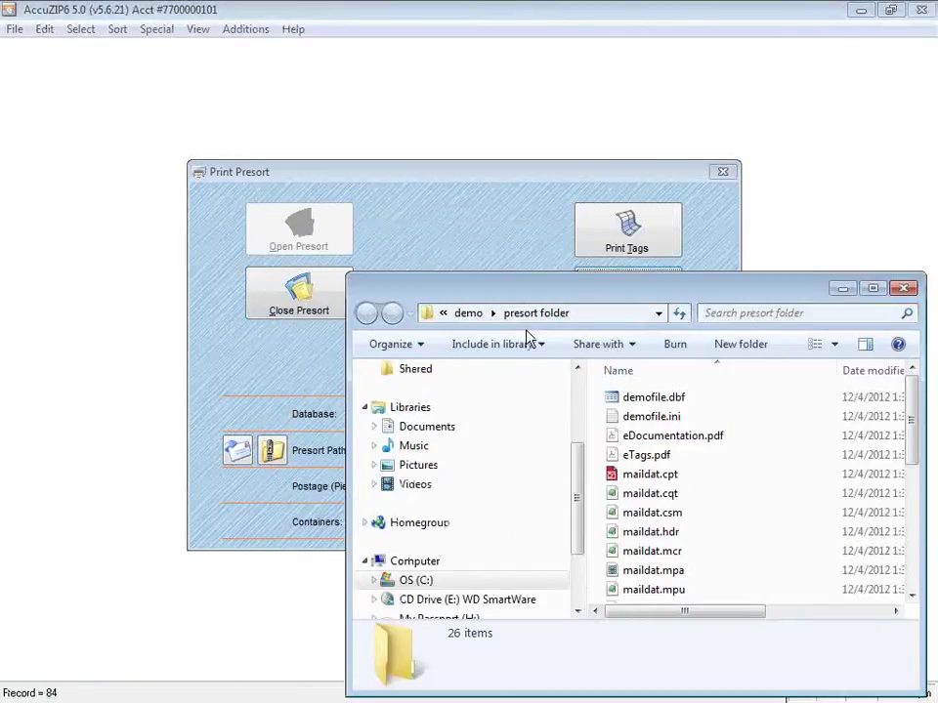
drag(548, 274, 553, 255)
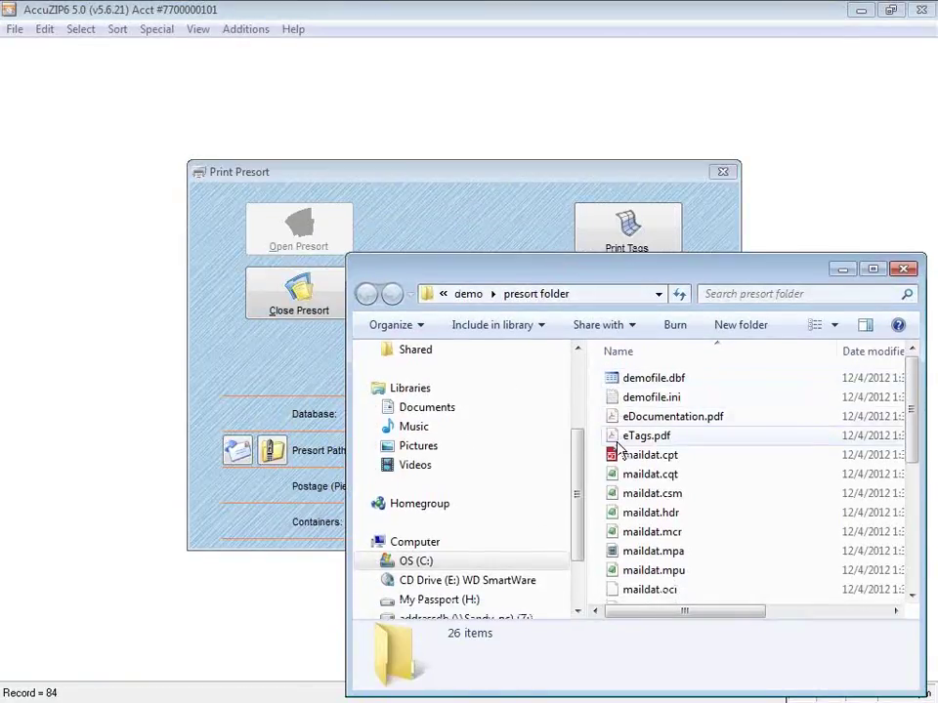
click(616, 453)
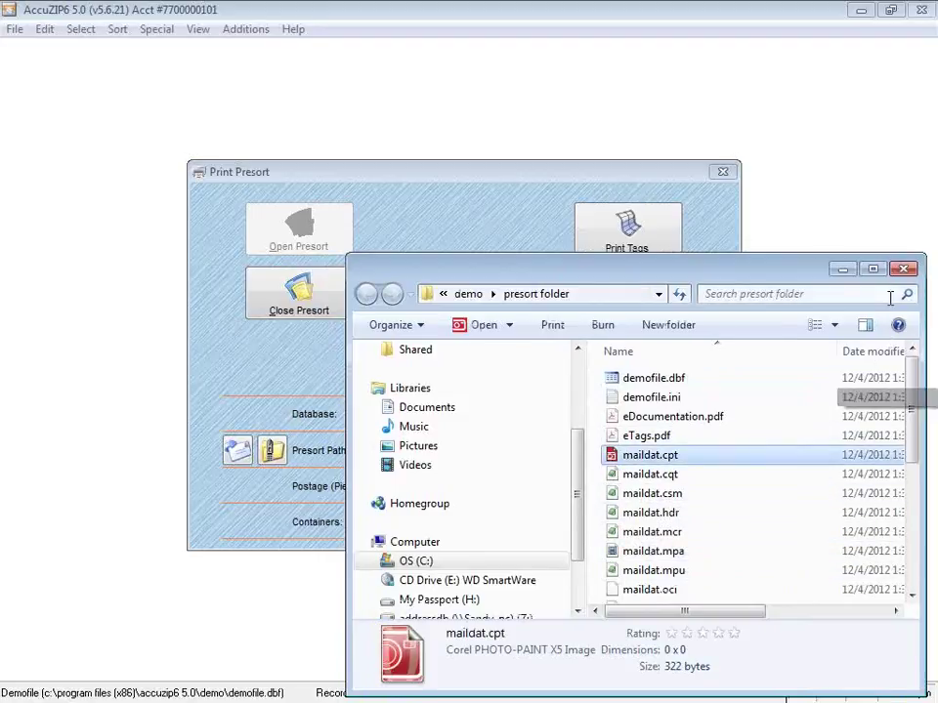
click(844, 271)
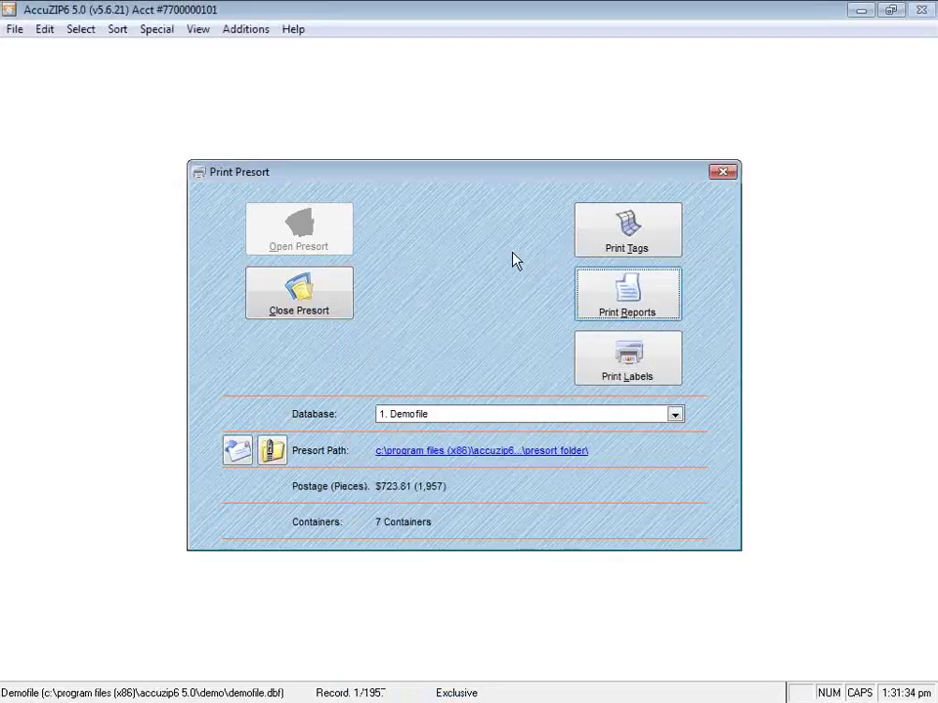
- Start printing the presorted labels to a disk file with Upload to AccuTRACE enabled, continuing to the export setup
click(598, 381)
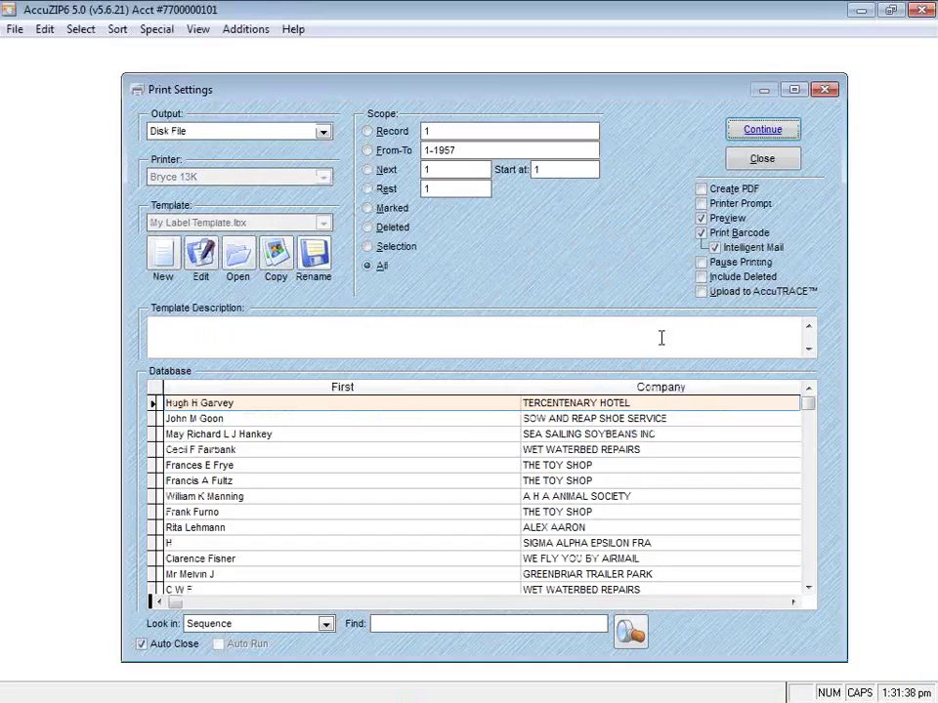
click(701, 295)
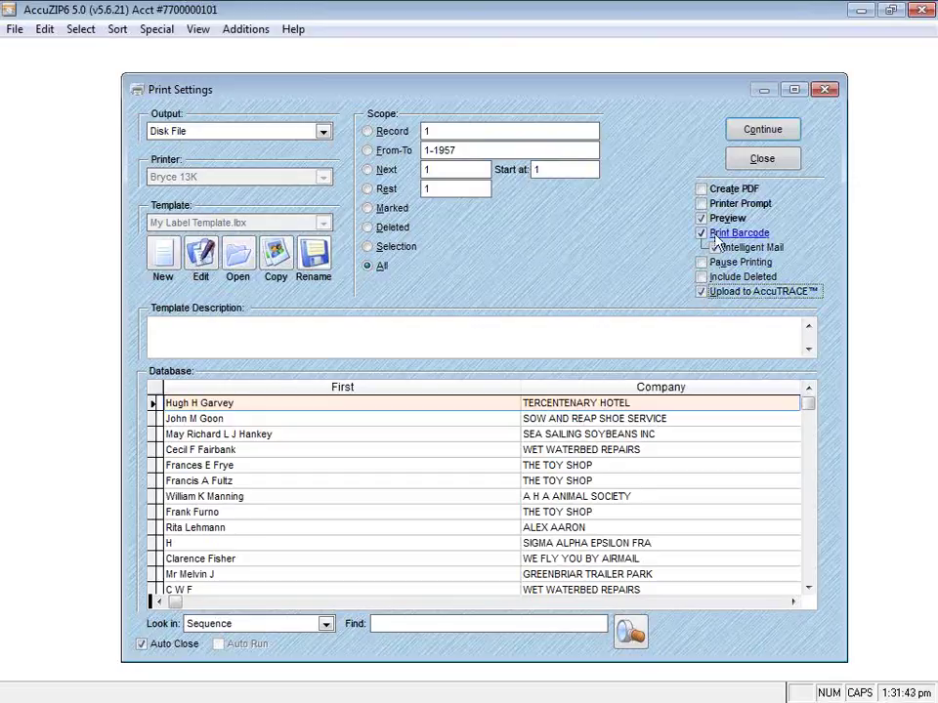
click(755, 137)
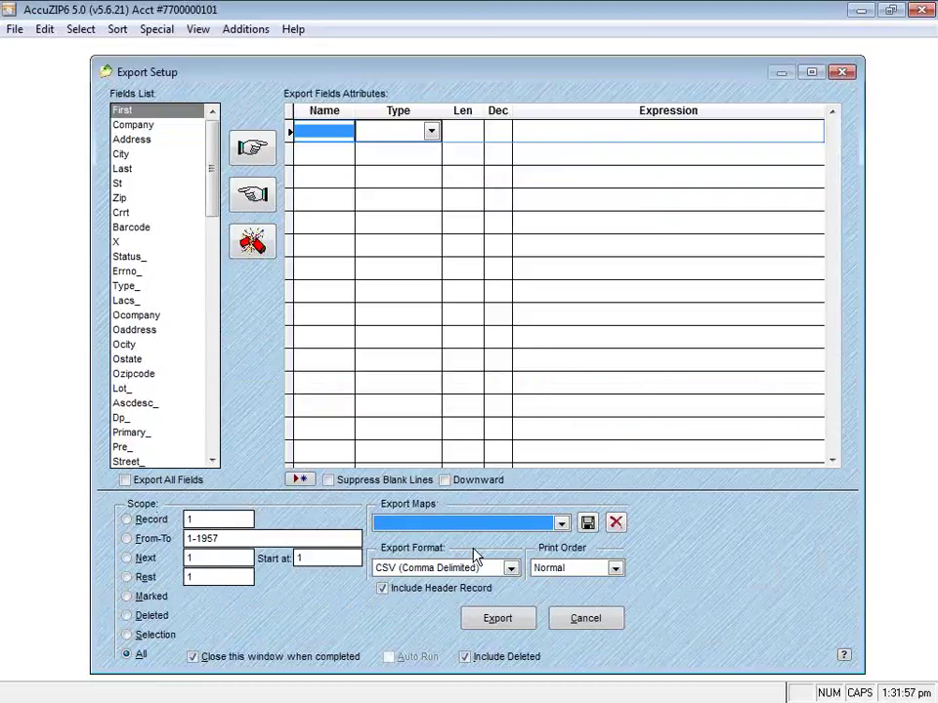
- Add the First, Last, Address, City, St, Zip and Imbarcode fields to the export
double_click(152, 115)
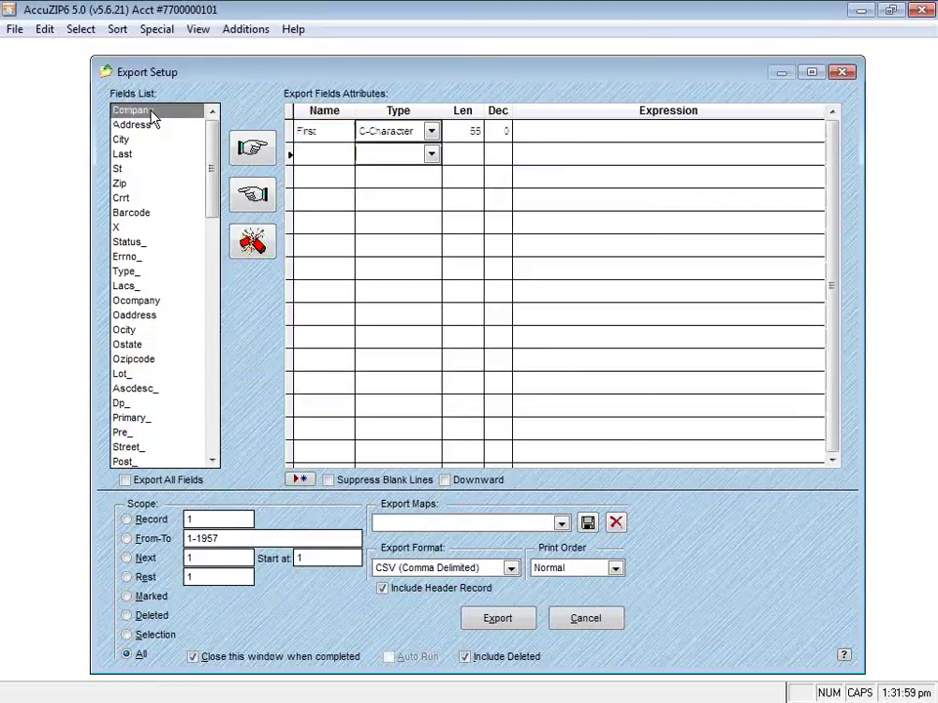
double_click(132, 153)
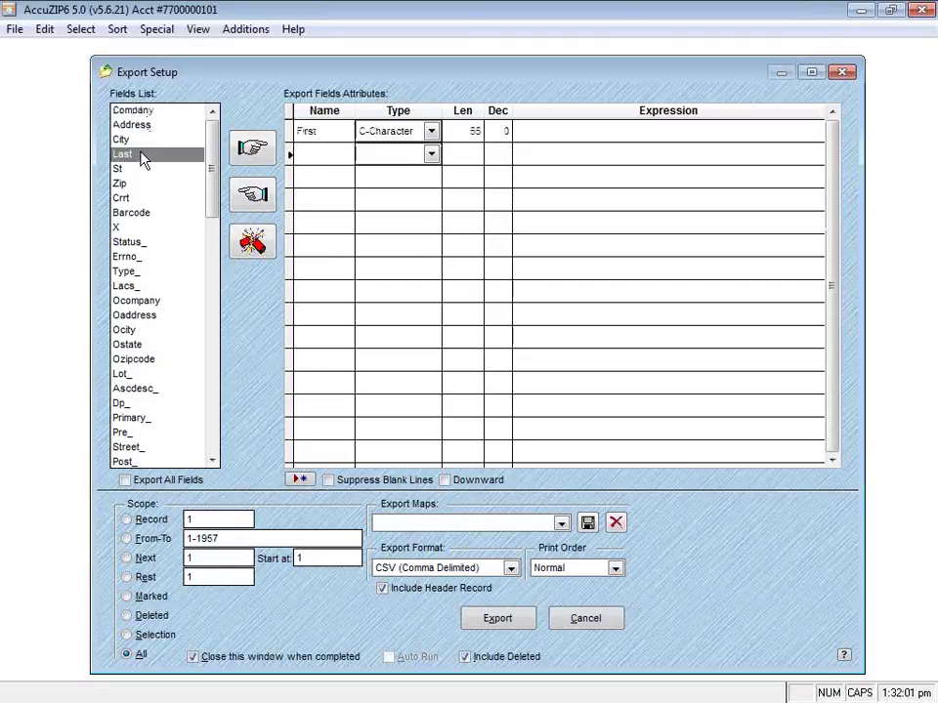
double_click(136, 125)
double_click(142, 125)
double_click(146, 126)
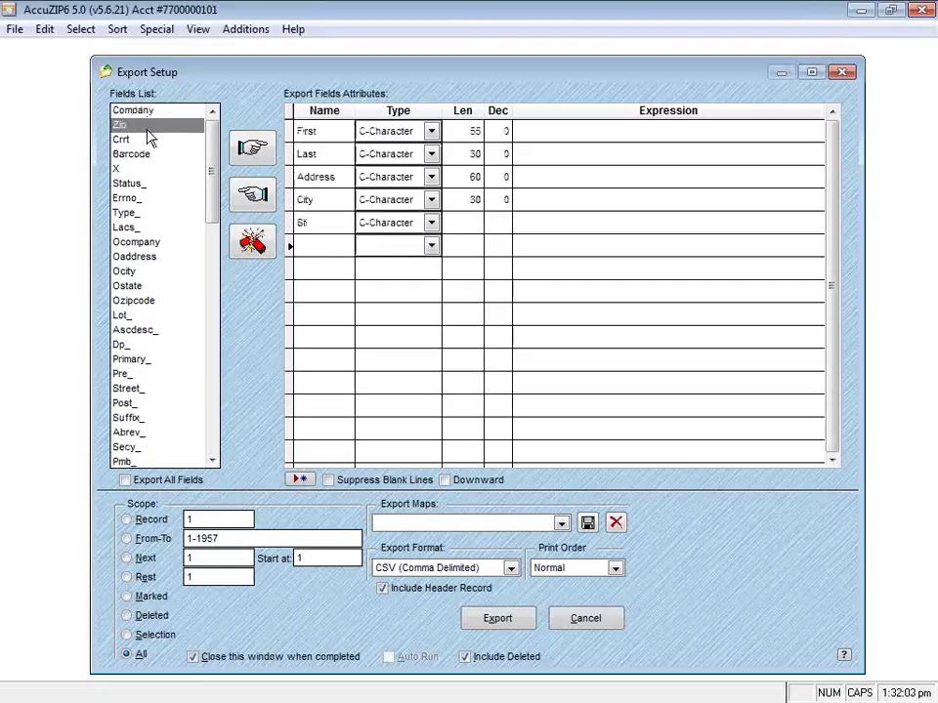
double_click(146, 127)
drag(211, 184, 208, 450)
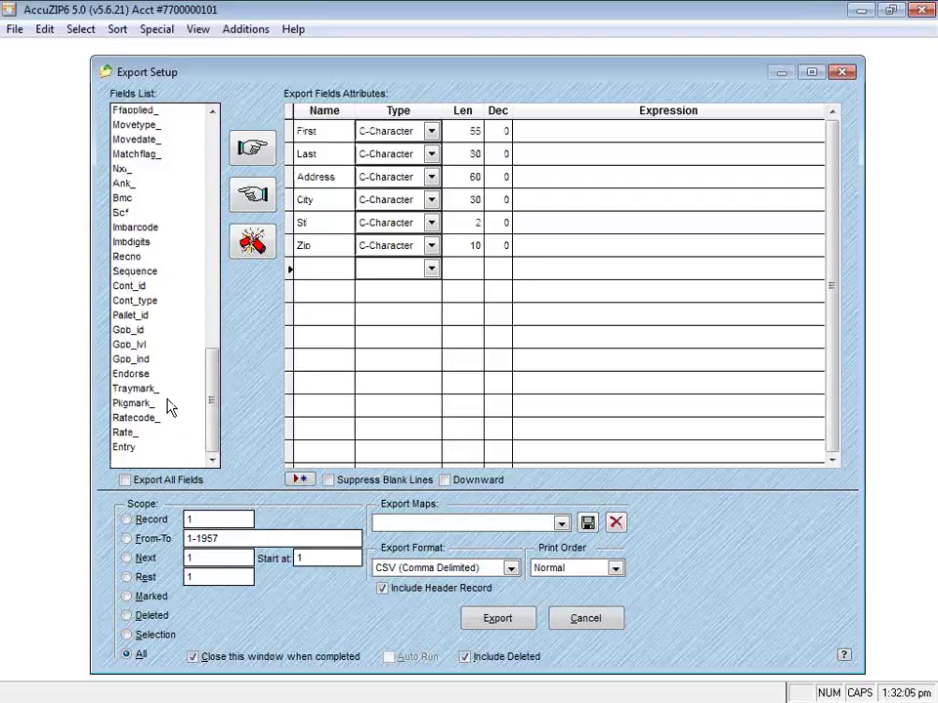
double_click(128, 229)
drag(211, 369, 216, 439)
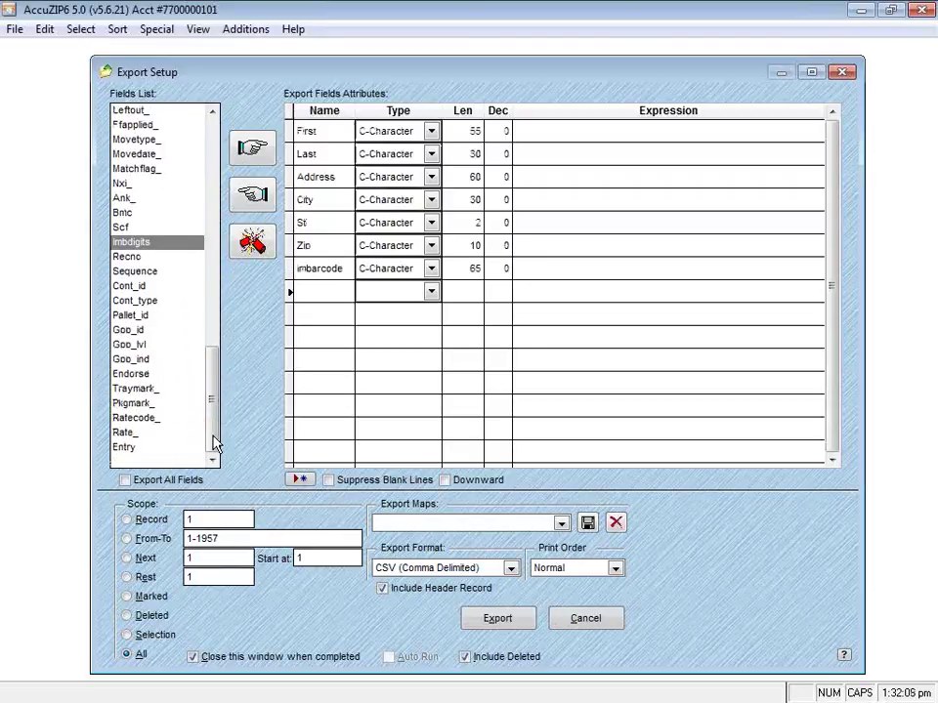
- Export the presorted records to a CSV file named imb export1.csv in the Demo folder
click(531, 617)
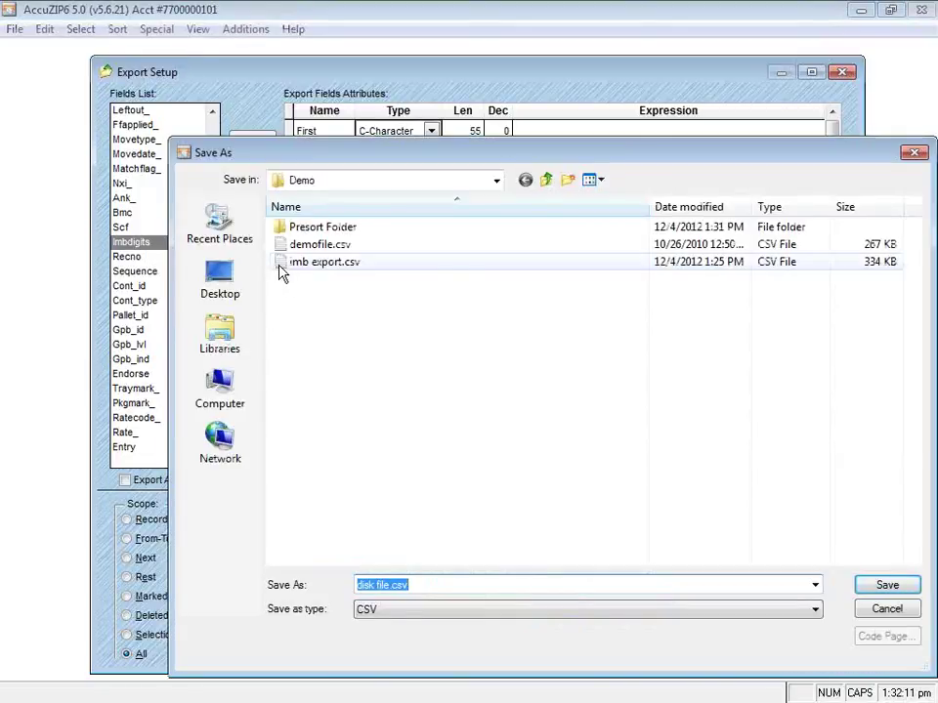
click(281, 274)
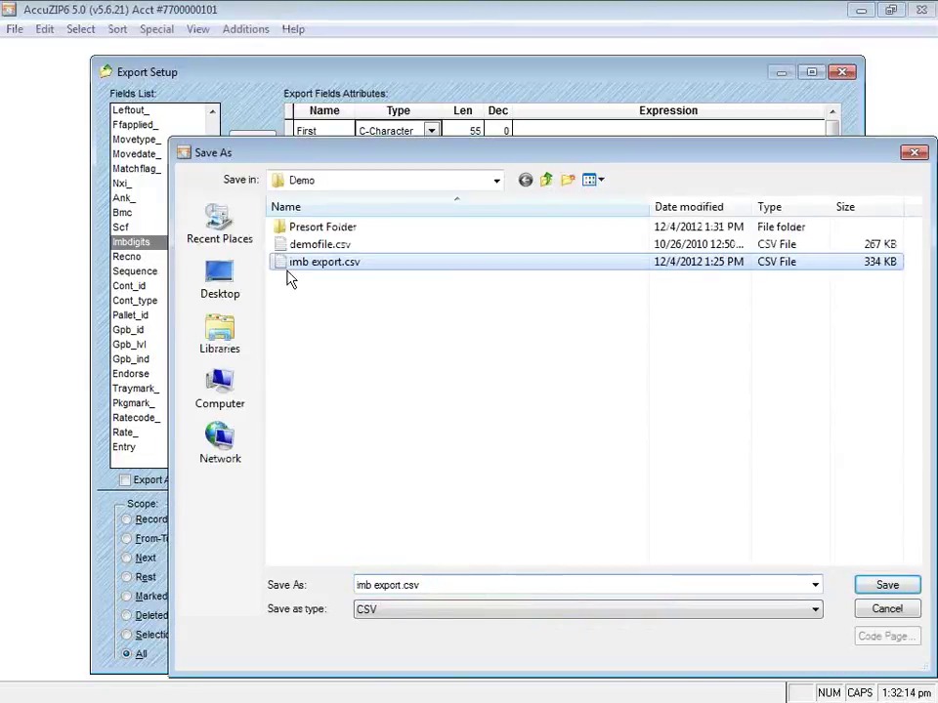
click(418, 584)
click(420, 586)
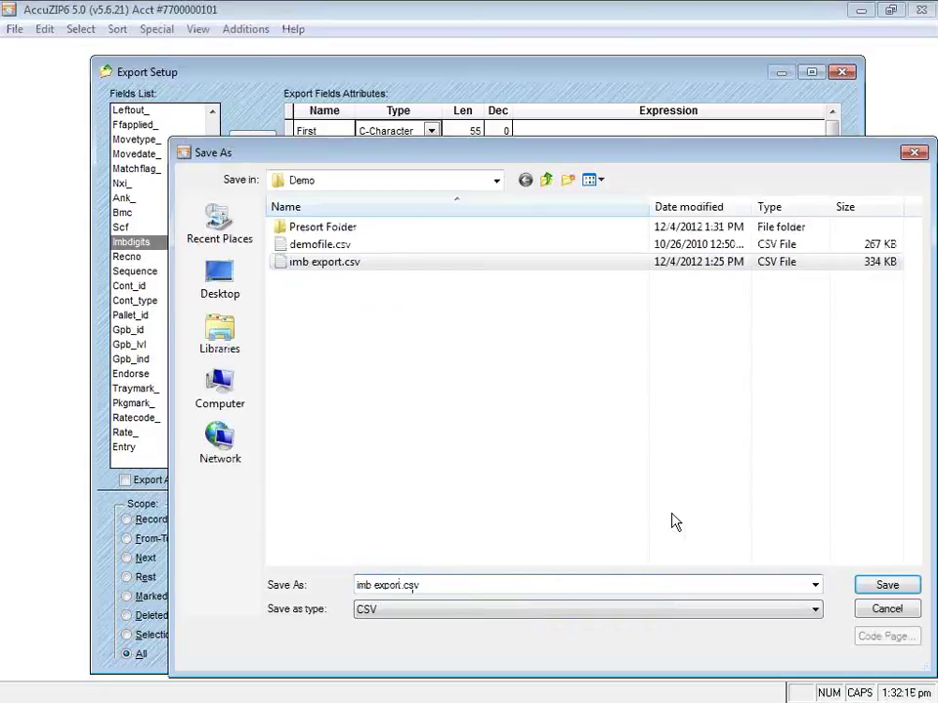
text(1)
click(885, 585)
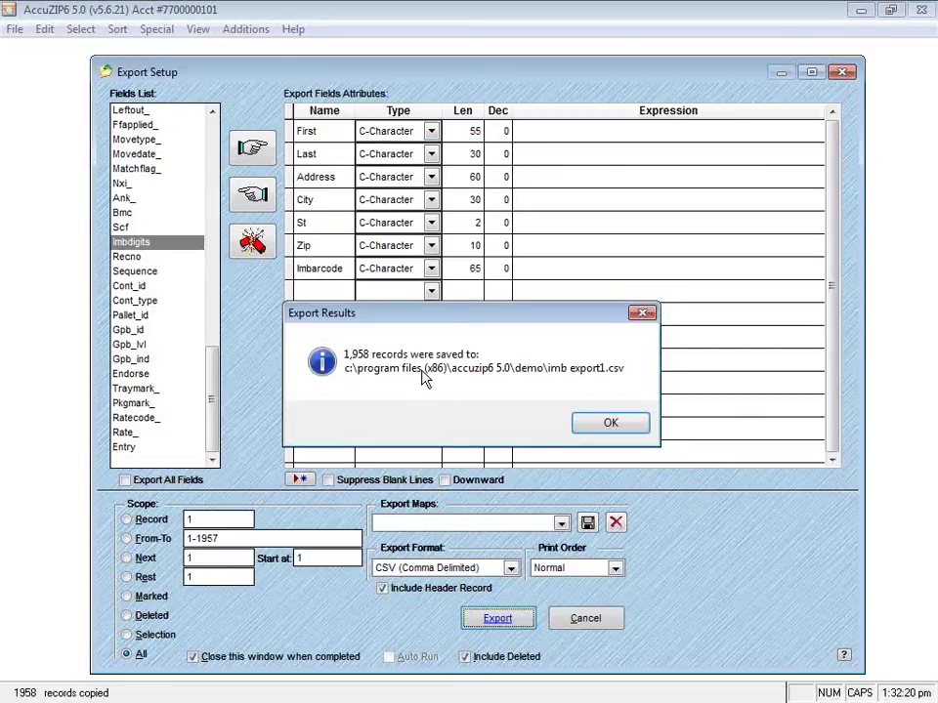
click(584, 423)
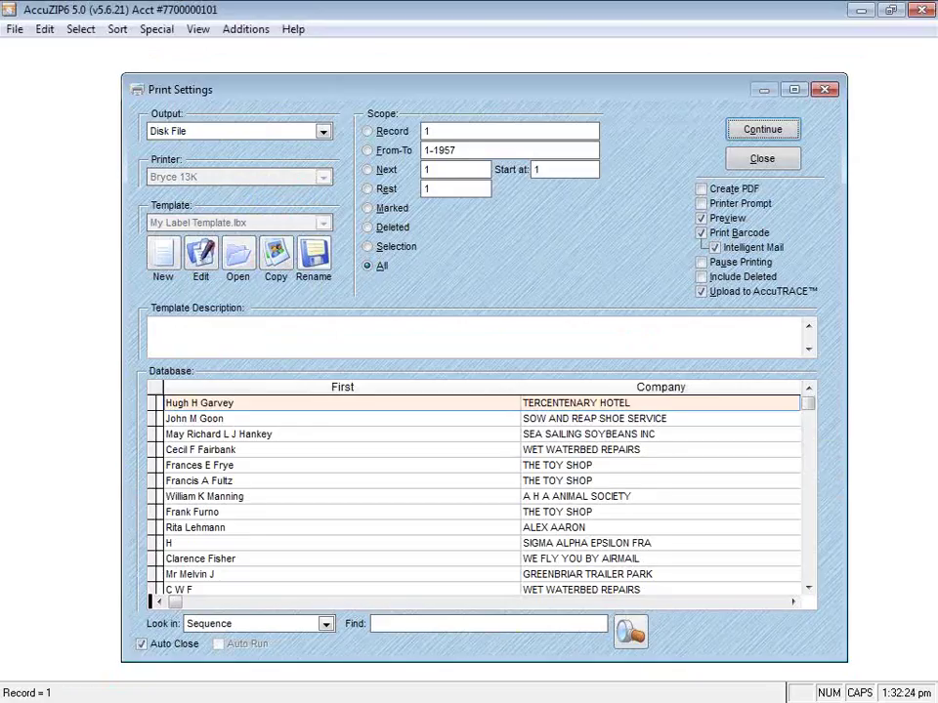
- Switch to Word and close Sample.docx without saving, then close the Print Settings in AccuZIP6
key(alt+Tab)
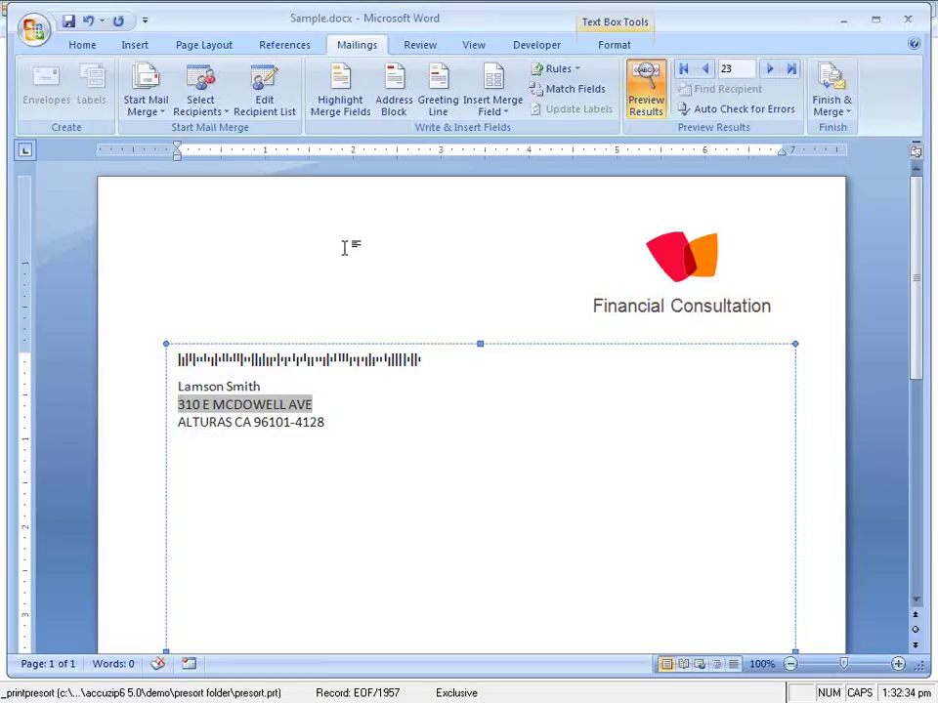
click(908, 19)
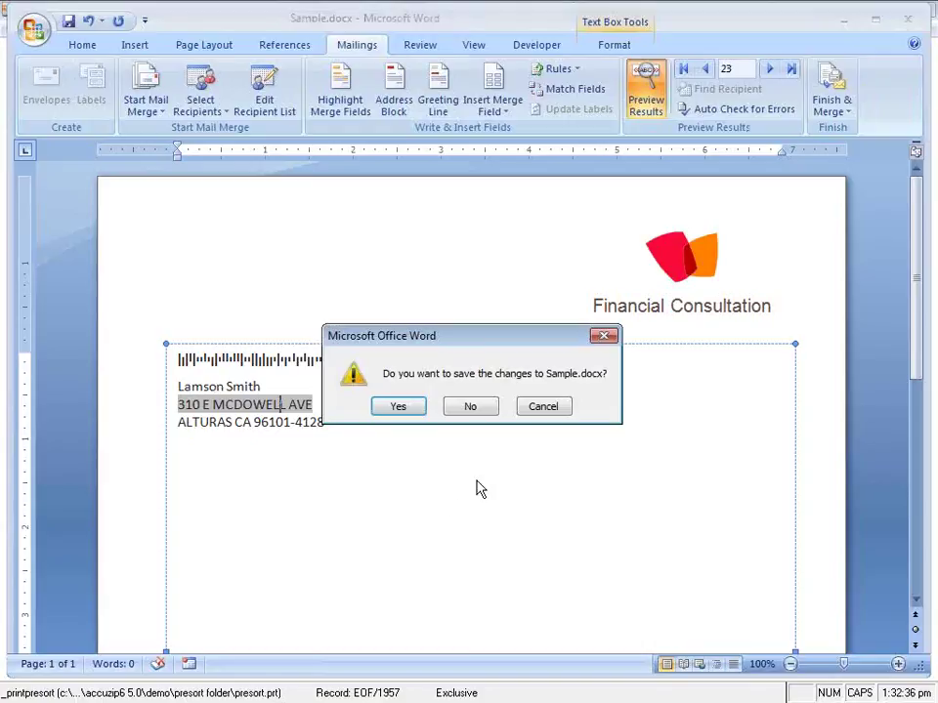
click(470, 407)
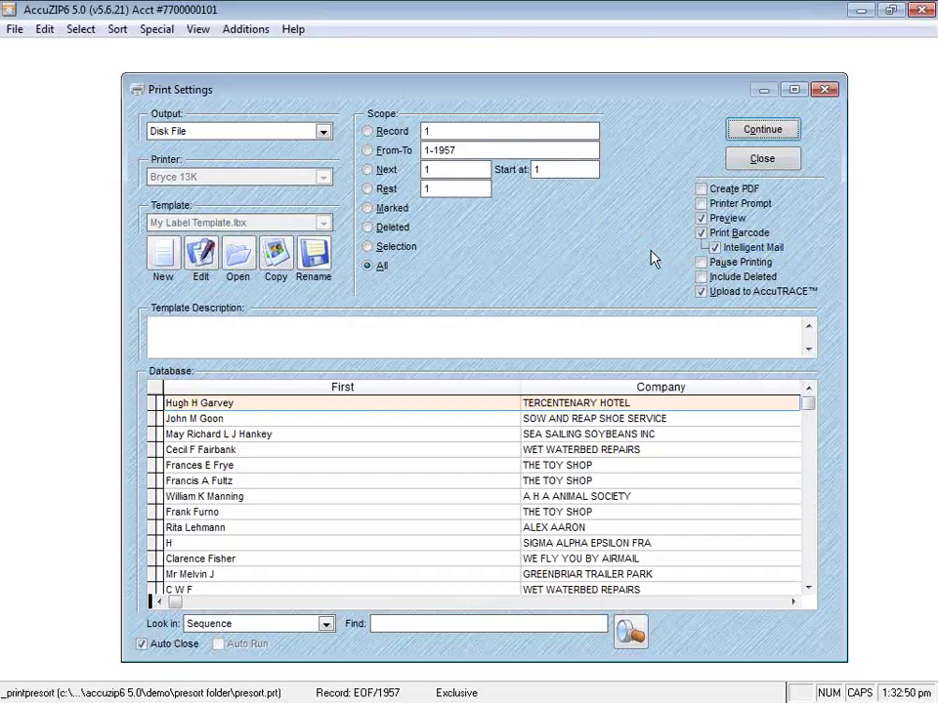
click(754, 164)
click(731, 178)
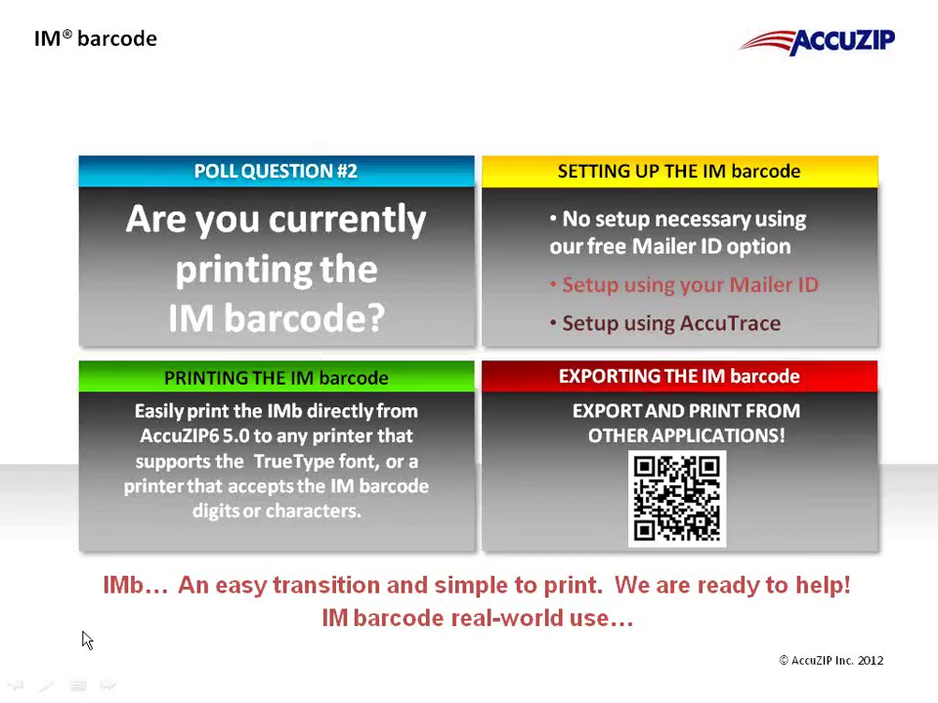
- Switch to the AccuTrace website in the browser and sign in with the account user name and password
click(81, 636)
click(114, 241)
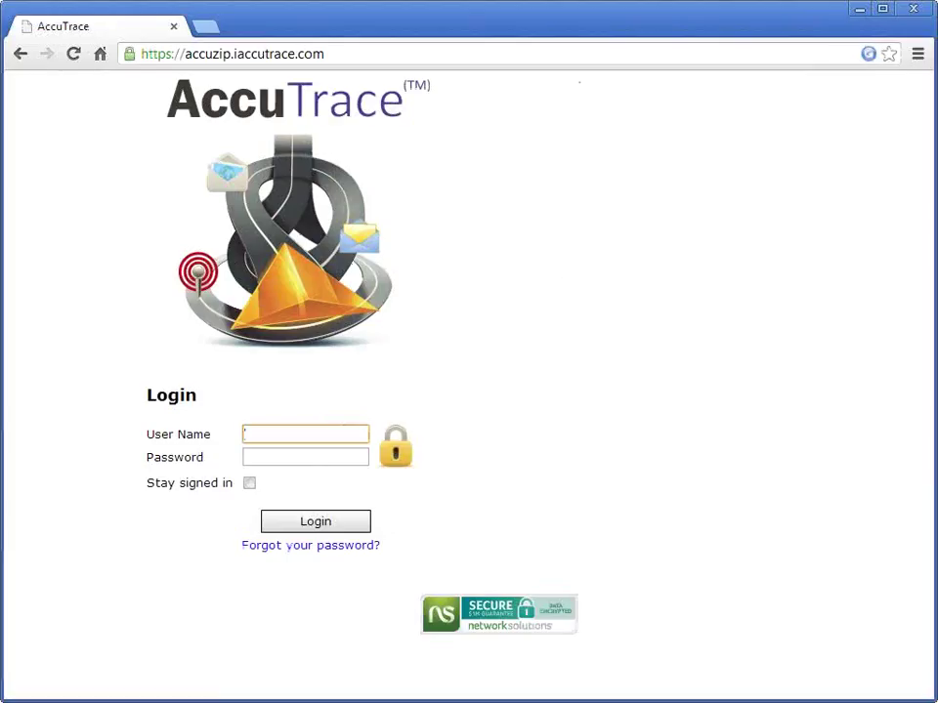
text(cutrace)
key(Tab)
key(shift+Tab)
text(accuzip)
key(Tab)
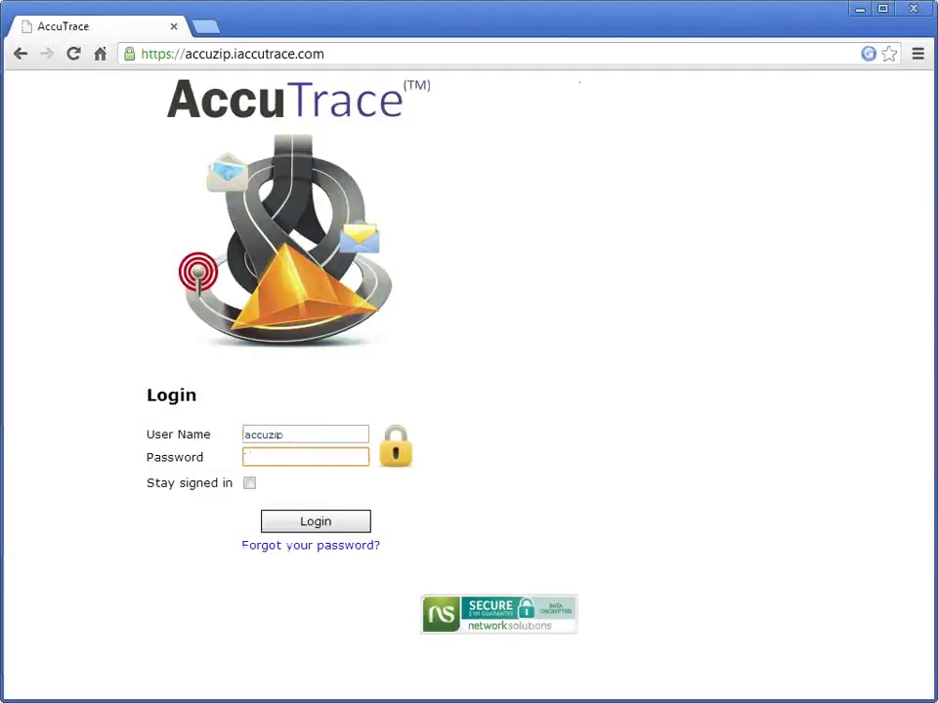
text(•••••••••••••)
key(Return)
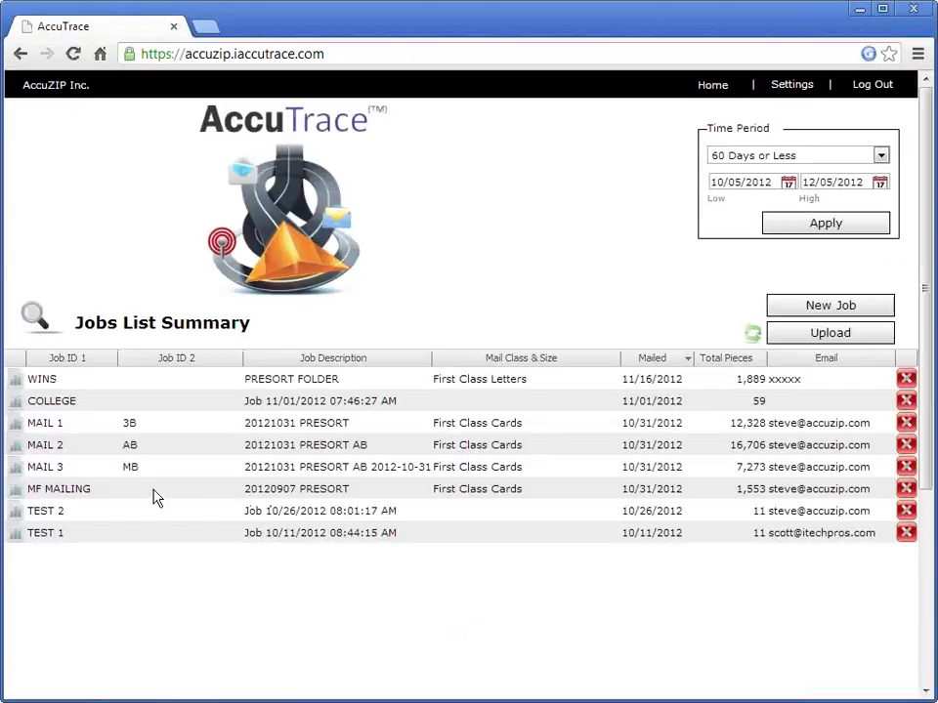
- Open the MAIL 1 job and examine its Results by First Scan Date report, checking the daily scan bars
click(19, 424)
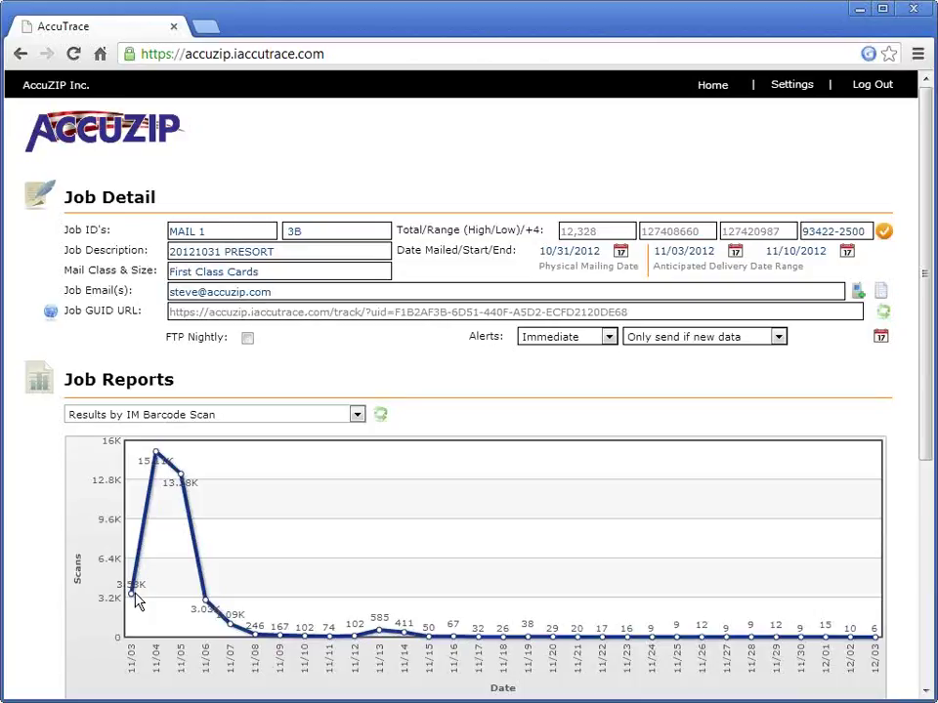
click(234, 418)
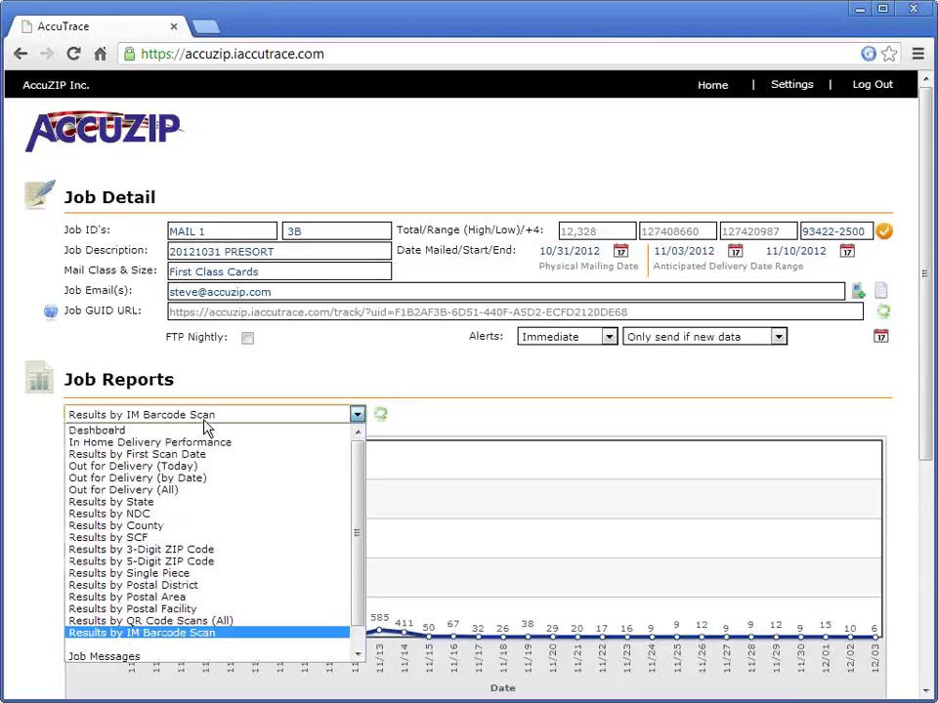
click(206, 457)
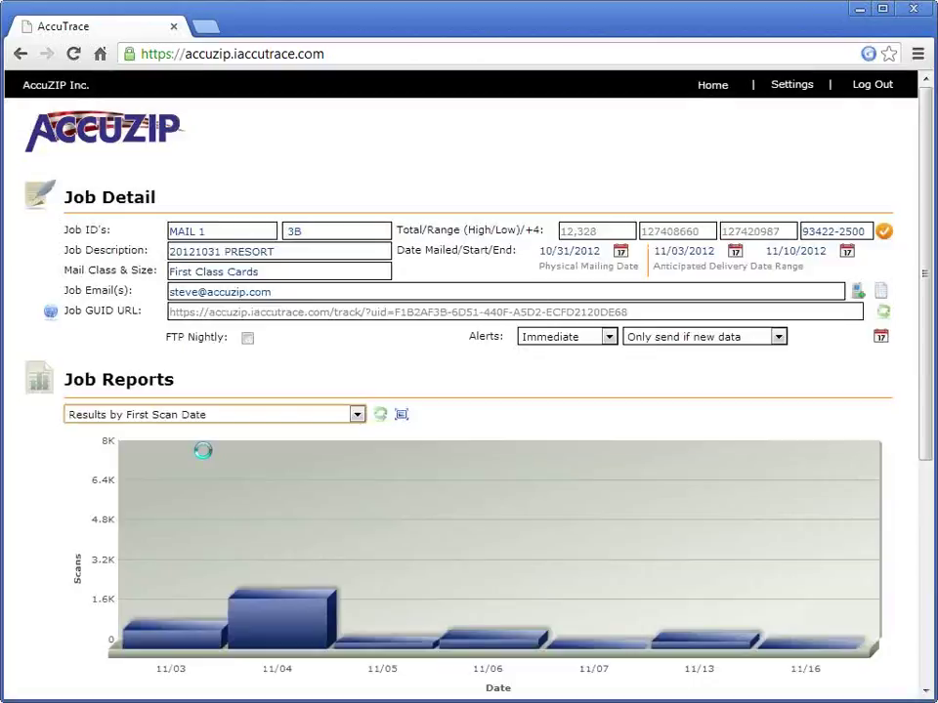
drag(929, 411, 930, 583)
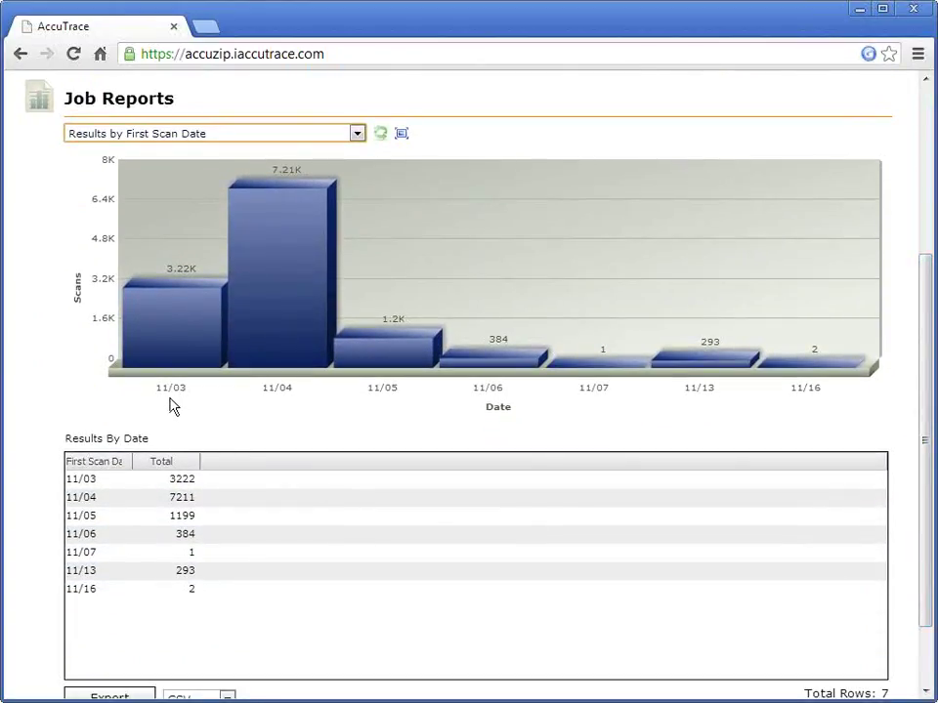
mouse_move(178, 330)
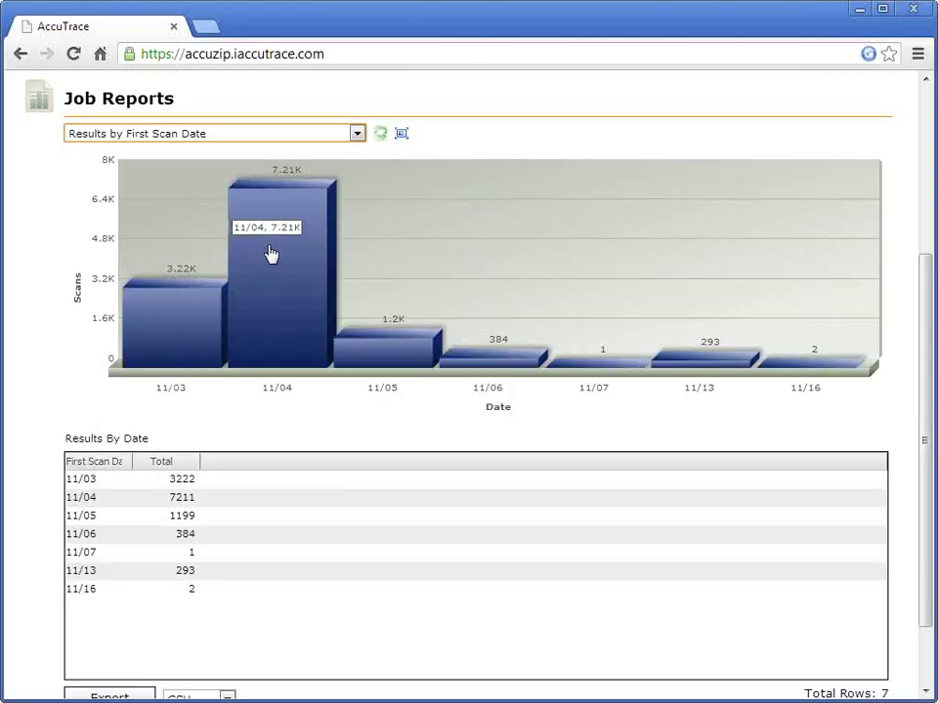
mouse_move(389, 349)
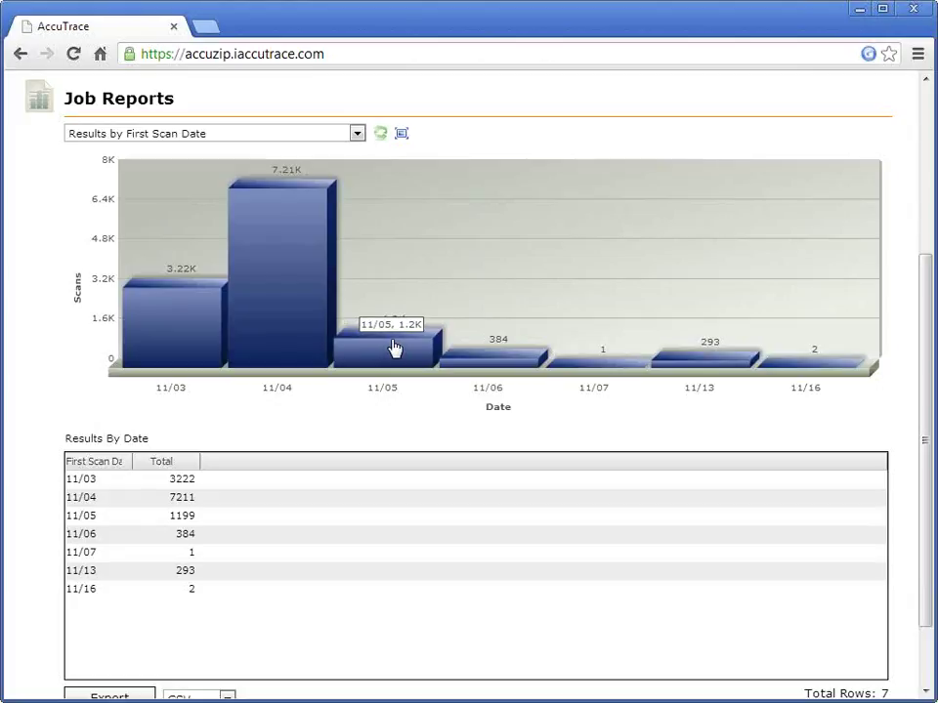
- Switch the MAIL 1 job report to Out for Delivery (by Date) and examine the chart and results table
drag(928, 392, 931, 231)
click(176, 416)
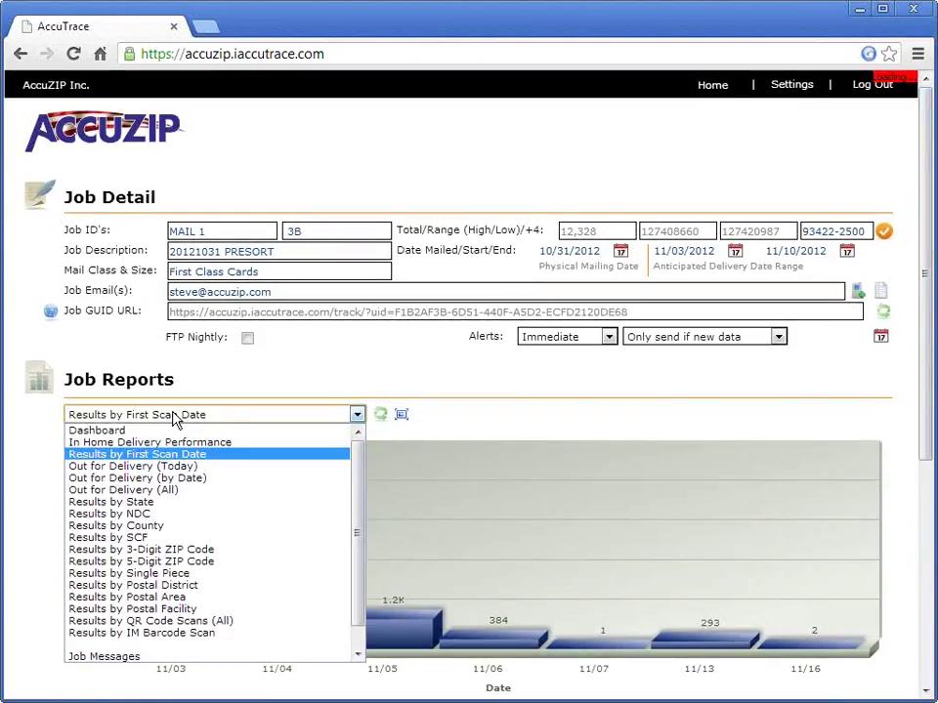
click(194, 478)
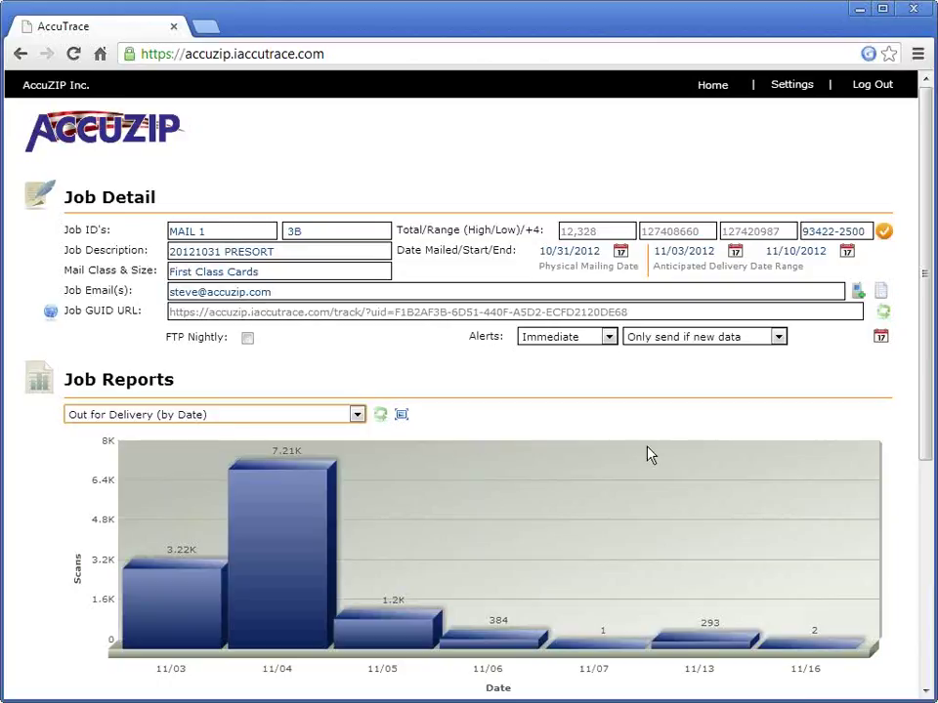
drag(930, 440, 925, 656)
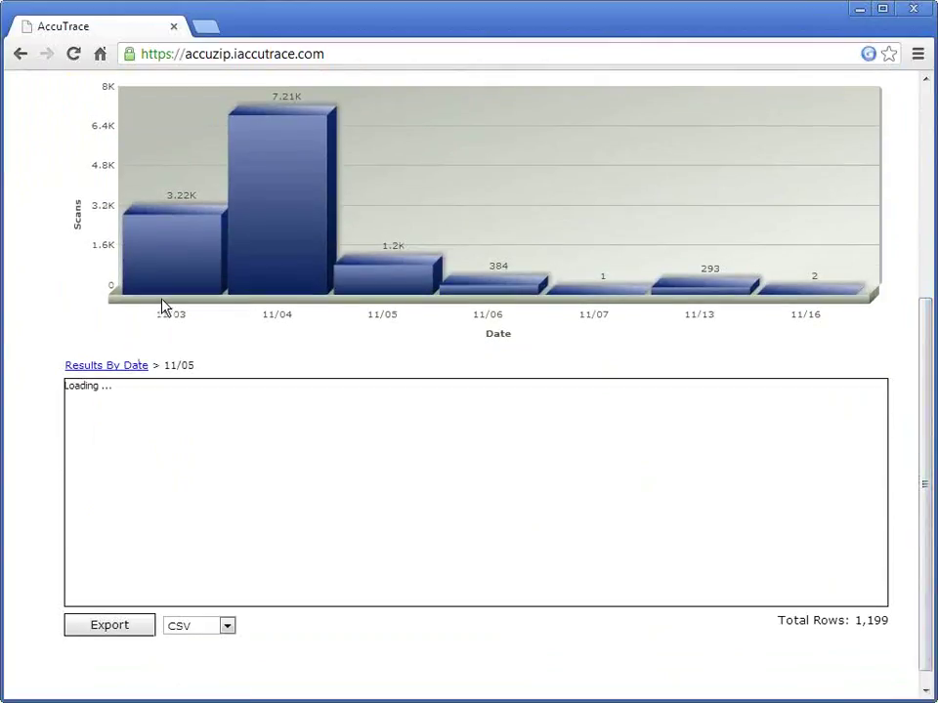
- Drill into the 11/08 bar of the Out for Delivery (by Date) chart to list that day's mail pieces
click(342, 296)
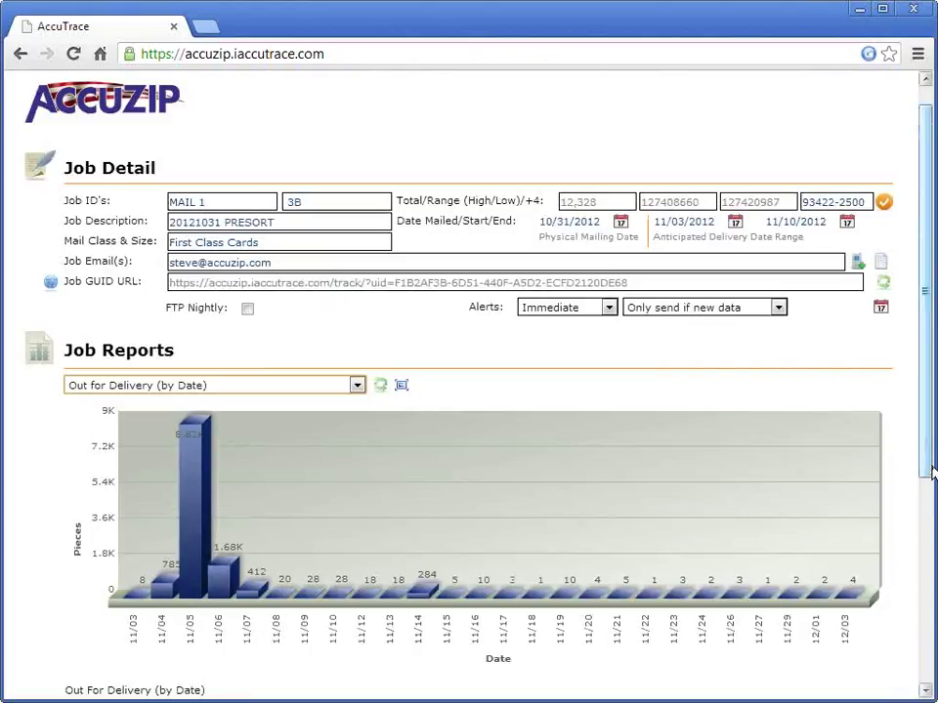
drag(930, 491, 933, 667)
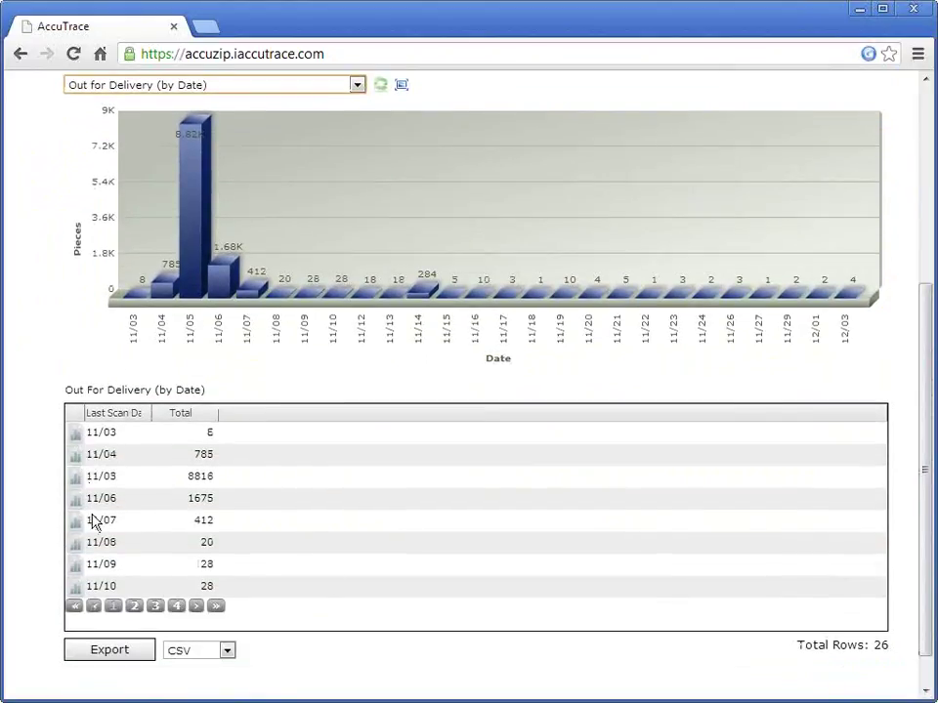
mouse_move(282, 299)
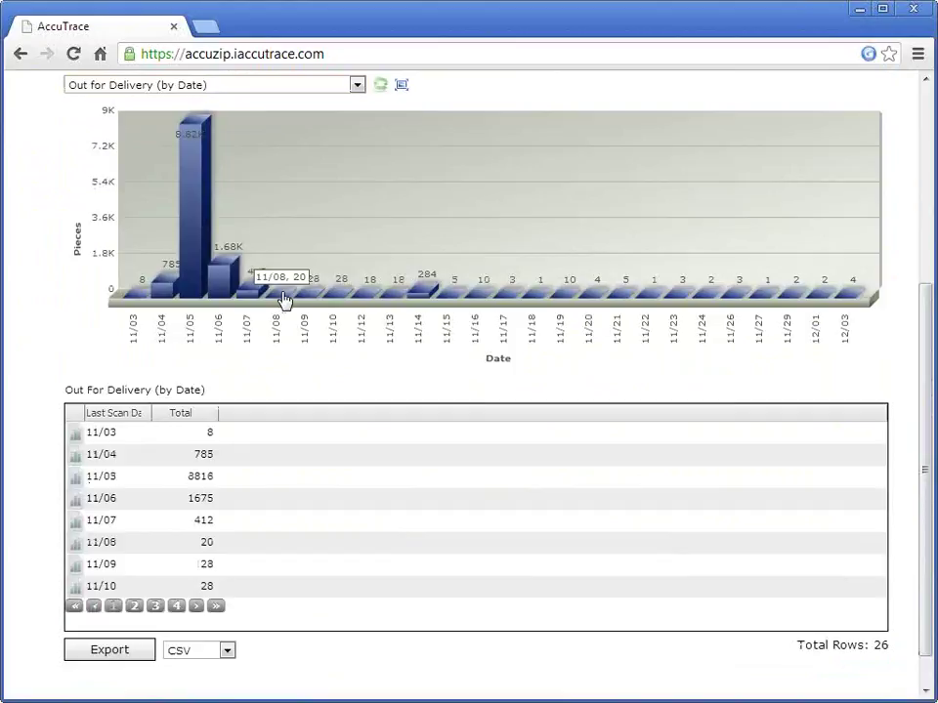
click(282, 299)
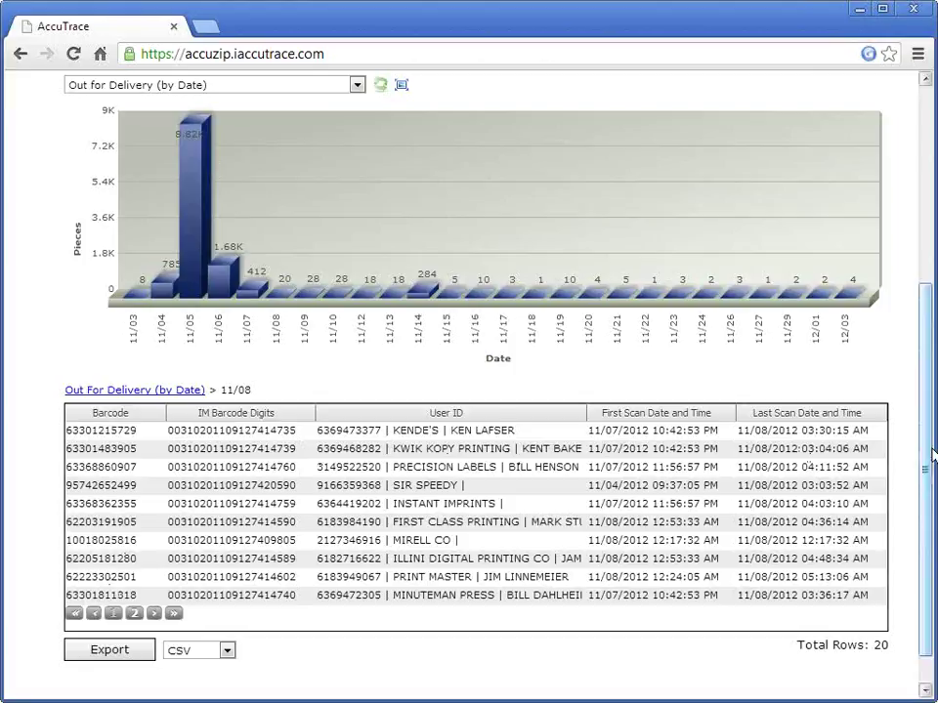
- Switch the job report to In Home Delivery Performance and drill into the Late slice to list its mail pieces
drag(926, 440, 933, 251)
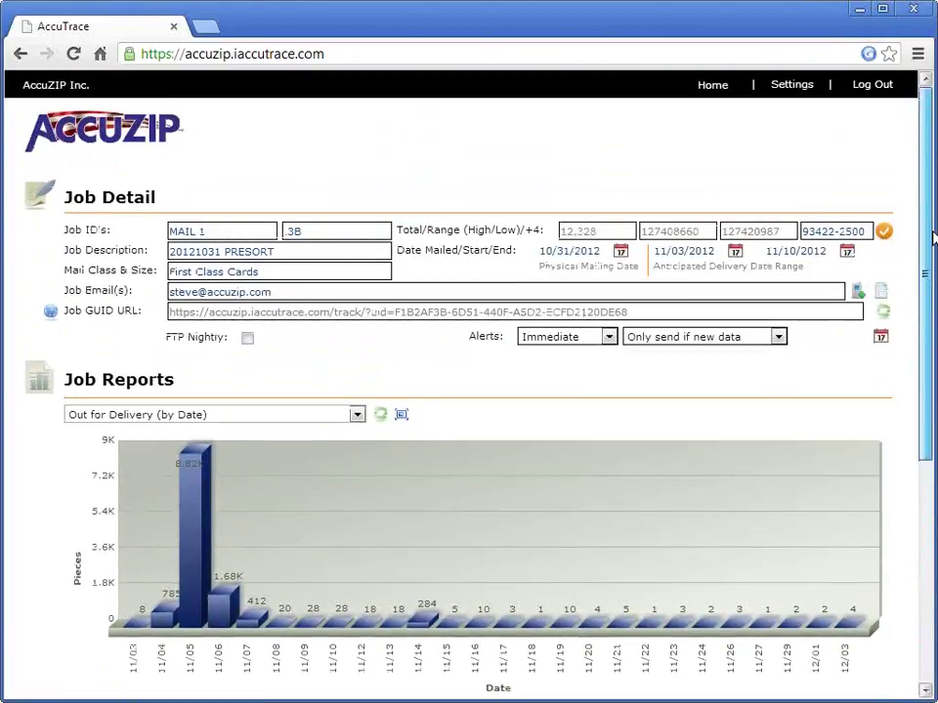
click(183, 416)
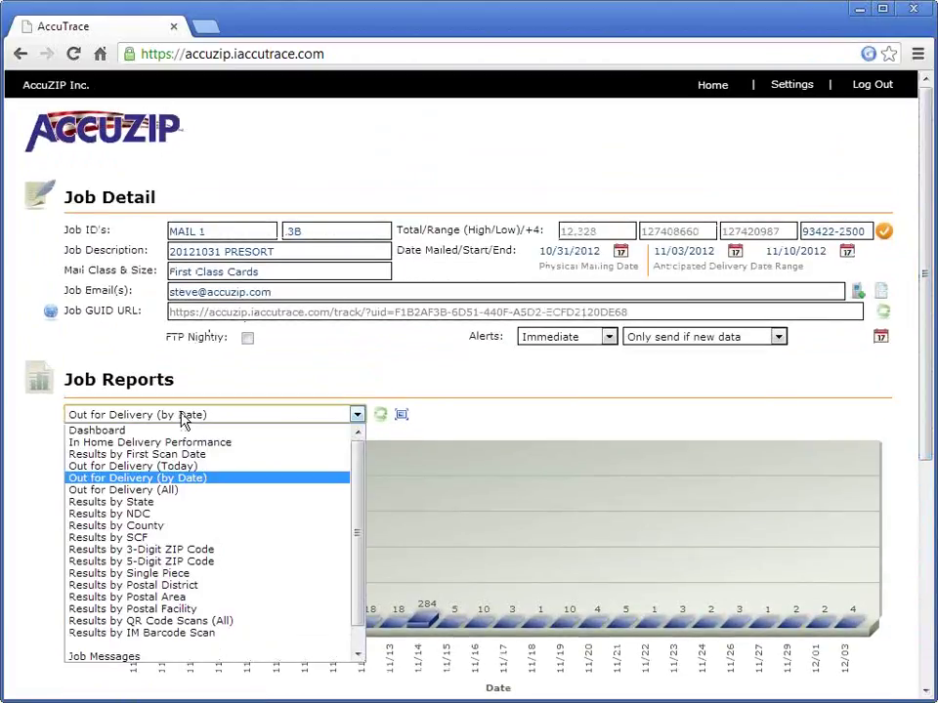
click(162, 443)
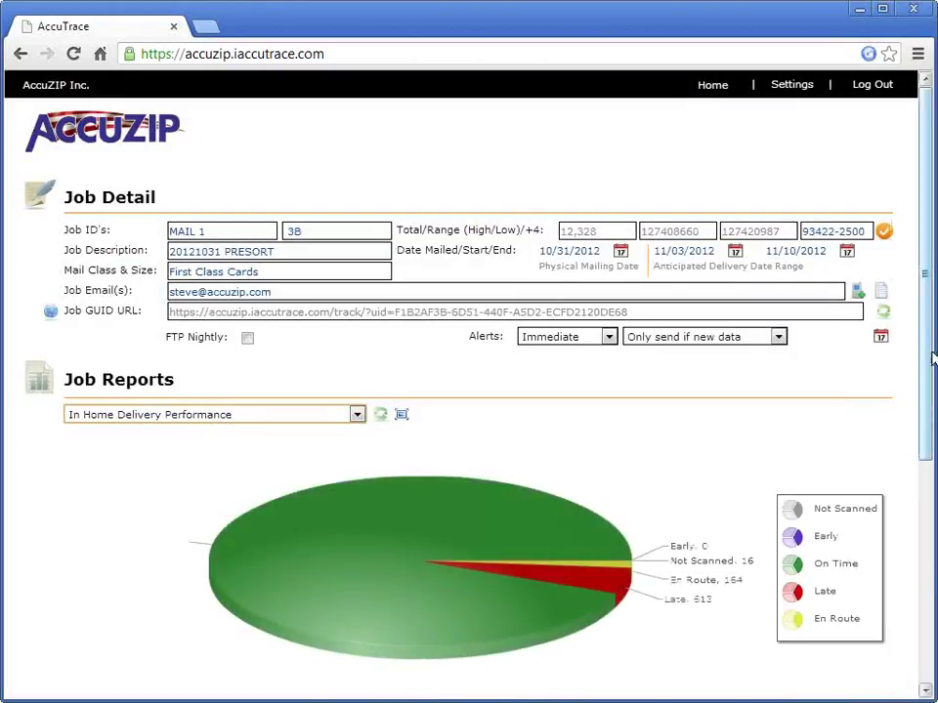
drag(933, 373, 933, 547)
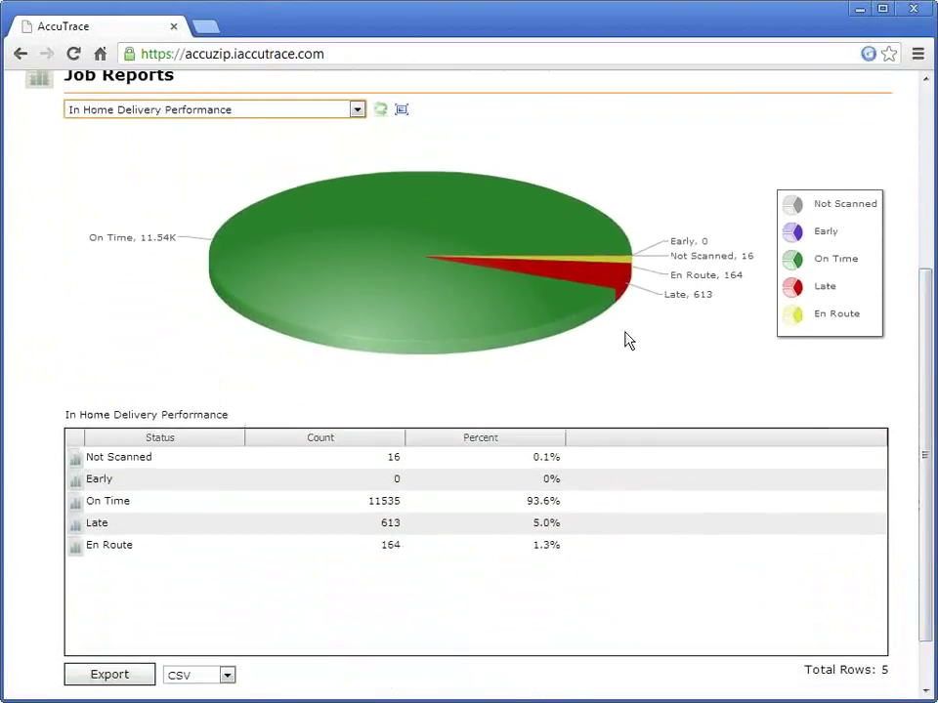
click(617, 281)
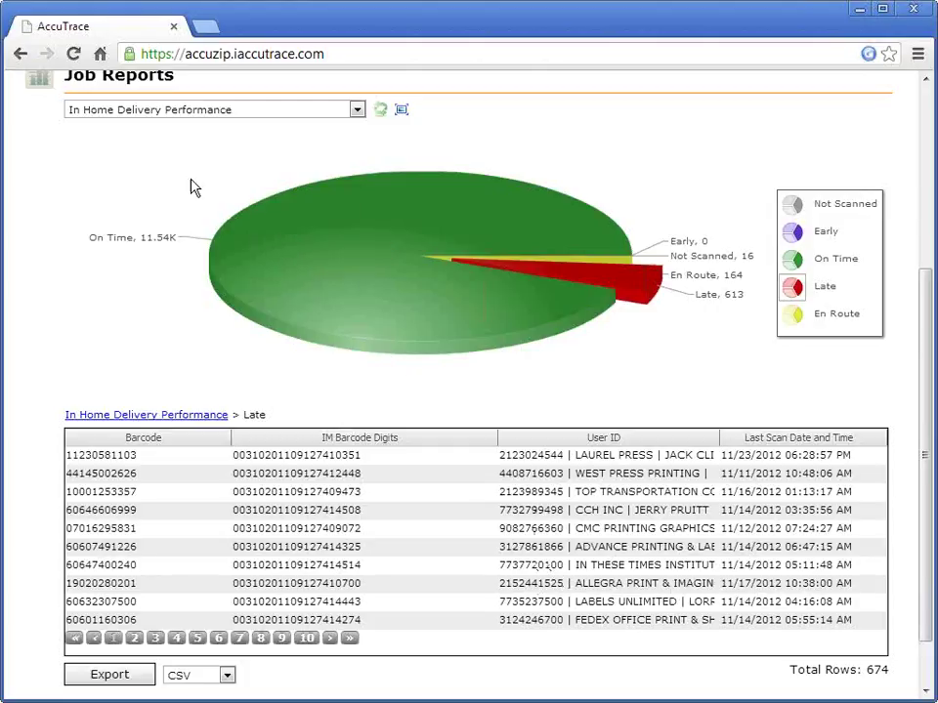
- Switch the job report to Results by County and drill into Missouri on the US map
click(147, 109)
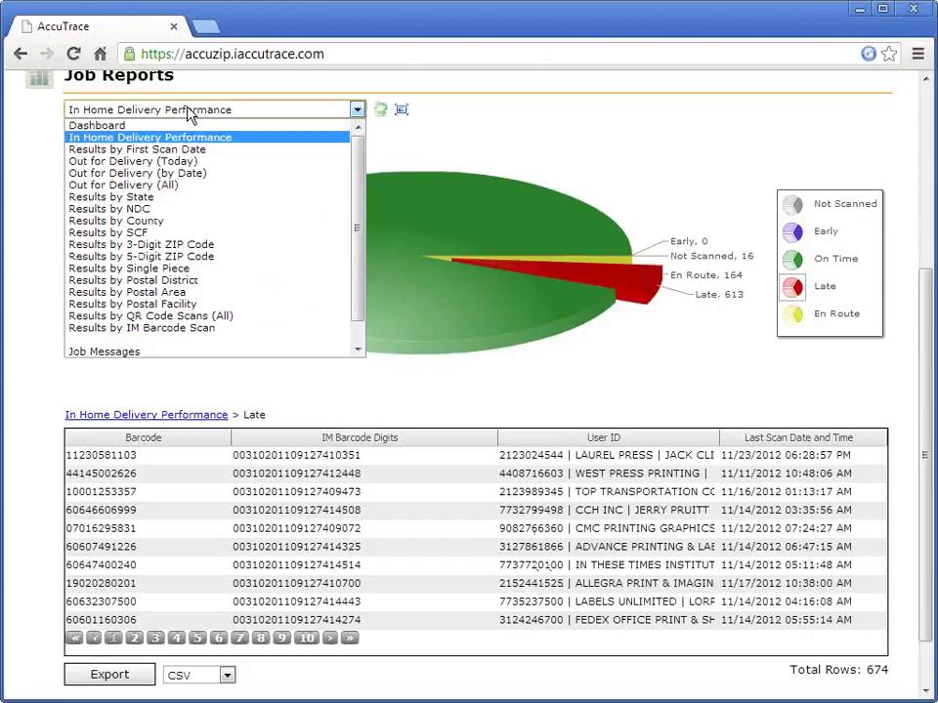
click(179, 222)
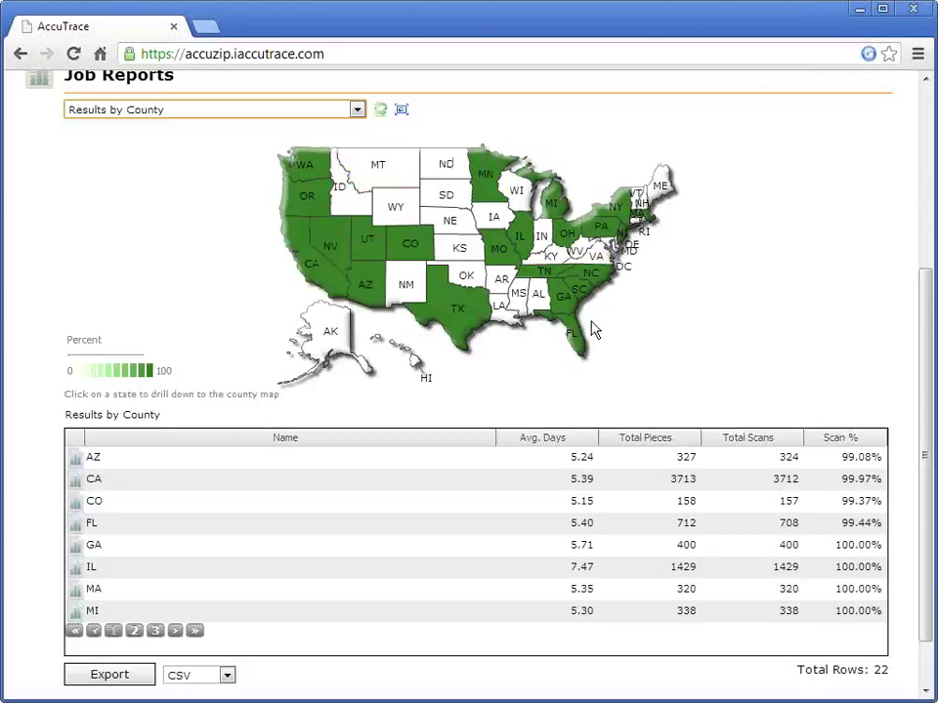
mouse_move(583, 344)
click(509, 266)
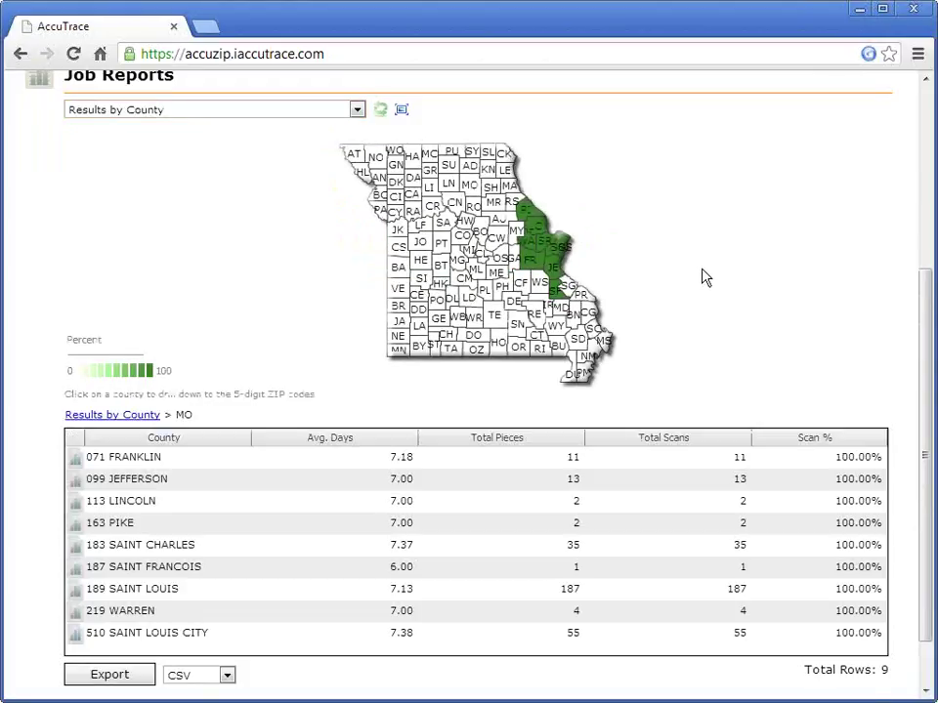
- Enlarge the Missouri county map and drill into Saint Louis county, down to the mail pieces in ZIP Code 63026
click(401, 108)
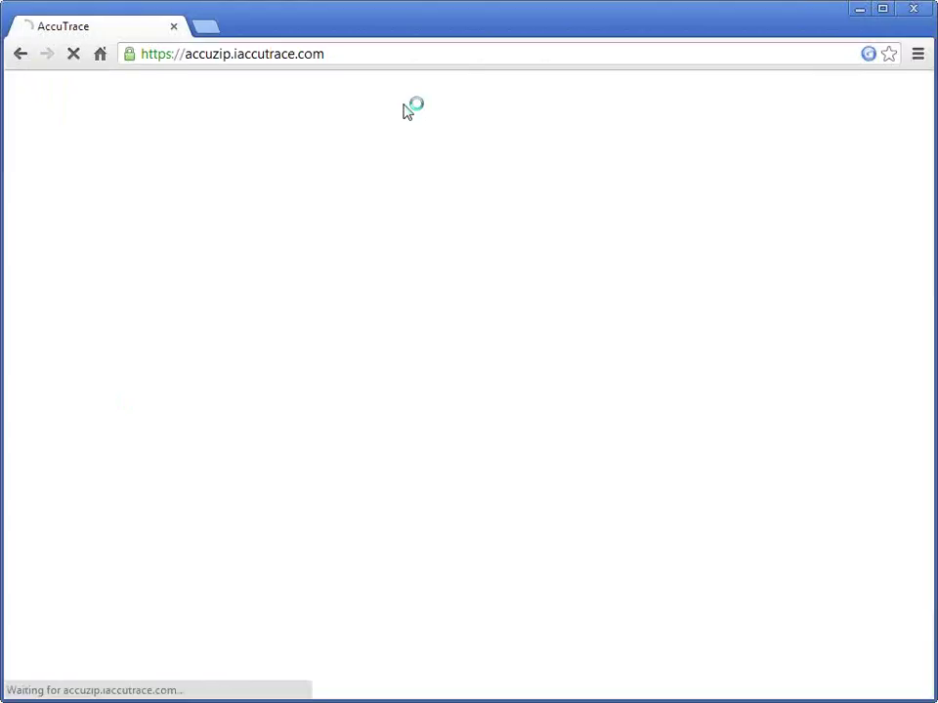
drag(921, 299, 930, 473)
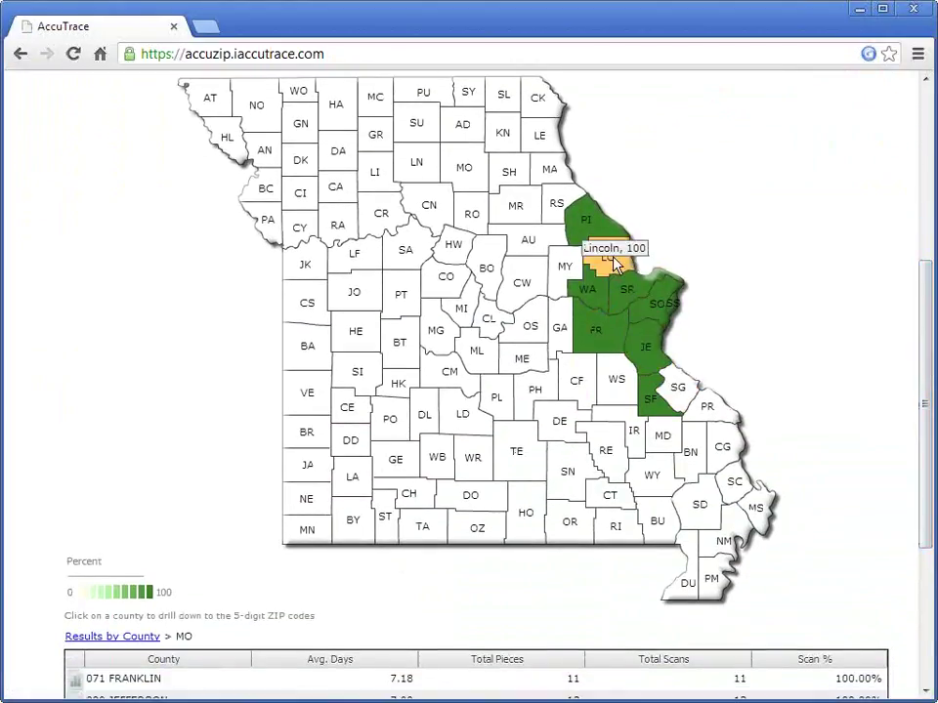
click(637, 319)
drag(927, 355, 894, 496)
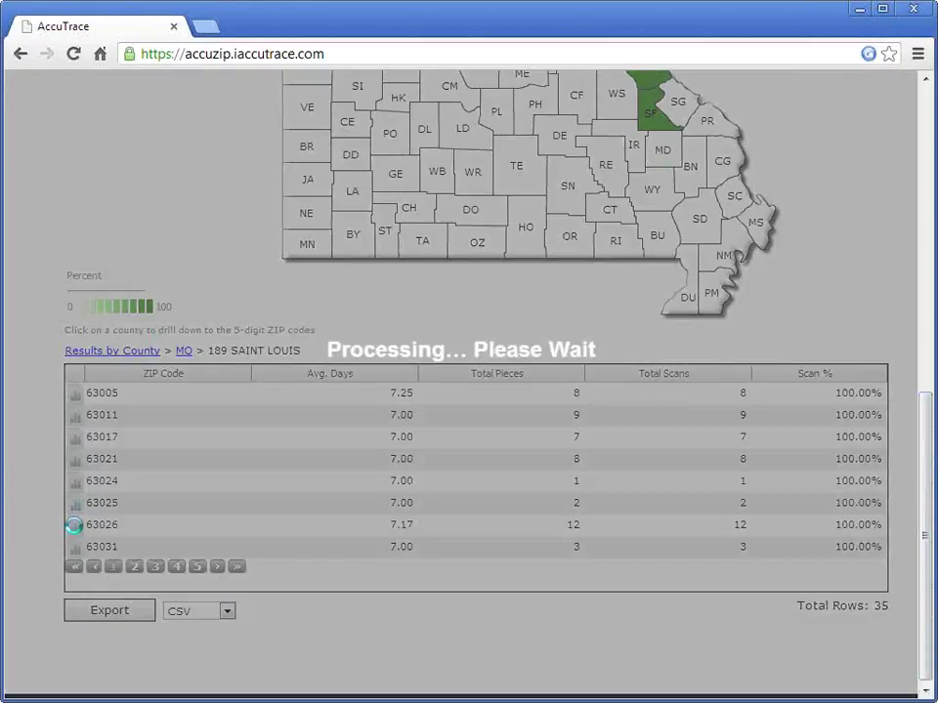
click(74, 525)
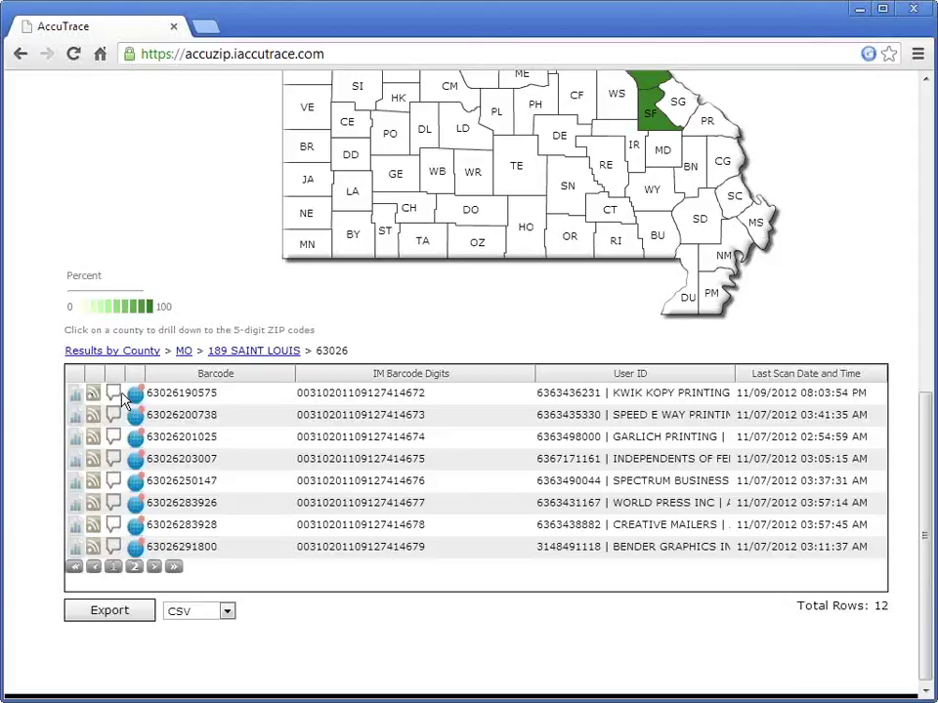
- Open the scan locations map for the Kwik Kopy Printing piece and examine its scan markers around St. Louis
click(136, 402)
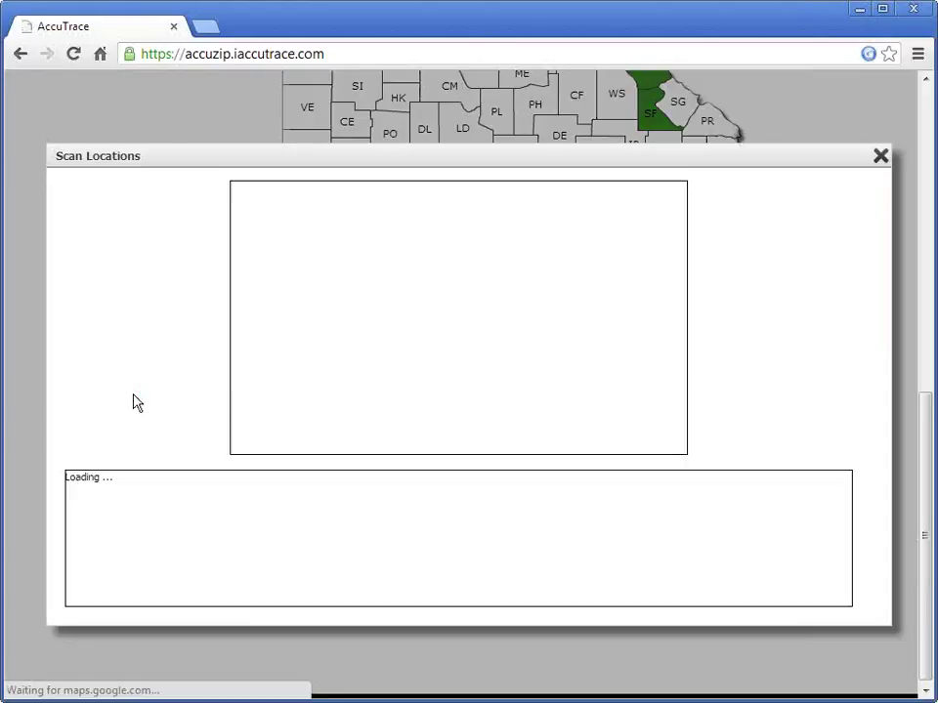
scroll(524, 311, up, 3)
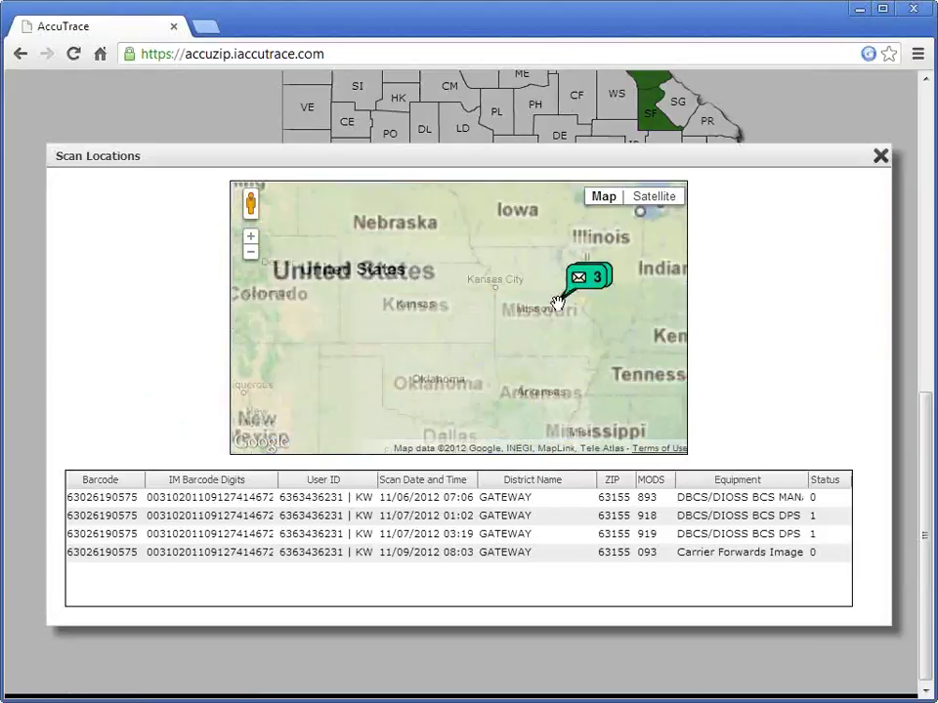
scroll(499, 322, up, 4)
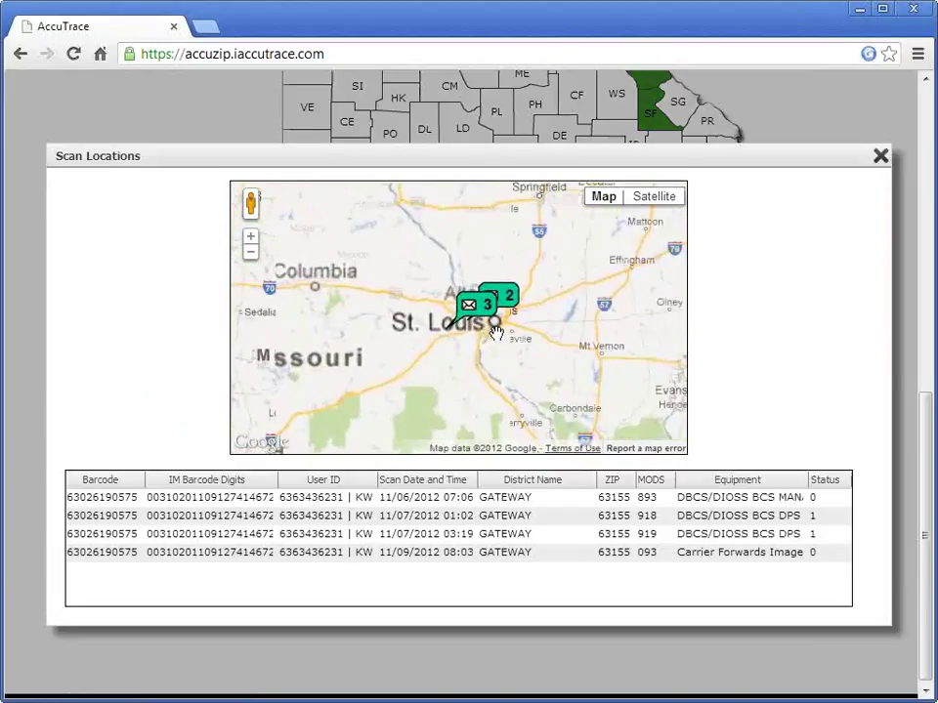
drag(525, 221, 594, 295)
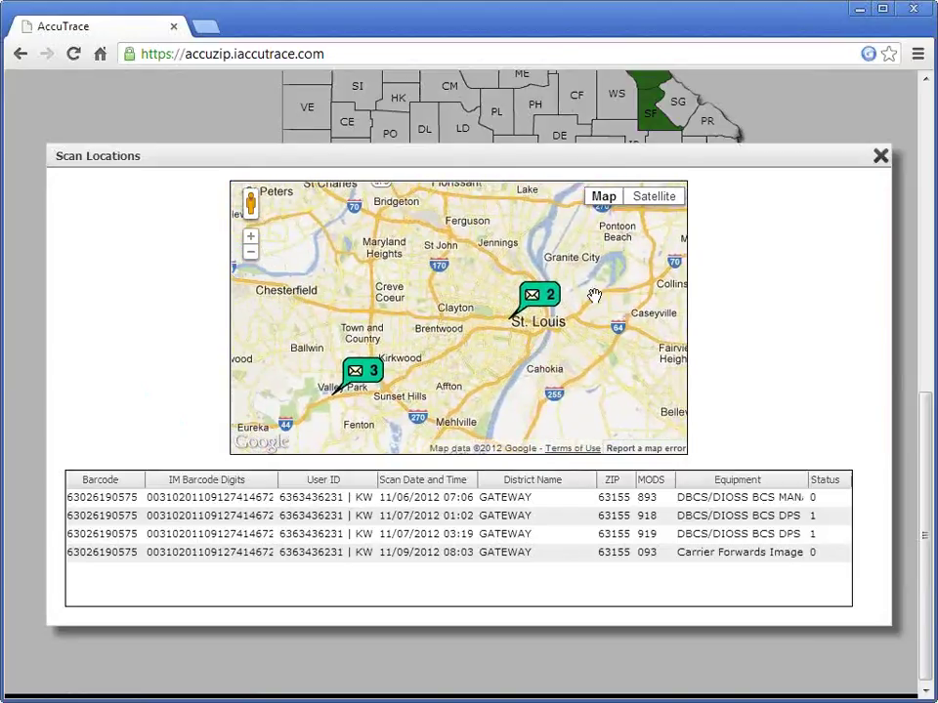
- Switch the scan locations map to Satellite, inspect markers 2 and 3 up close, and close the map
click(654, 196)
scroll(528, 318, up, 1)
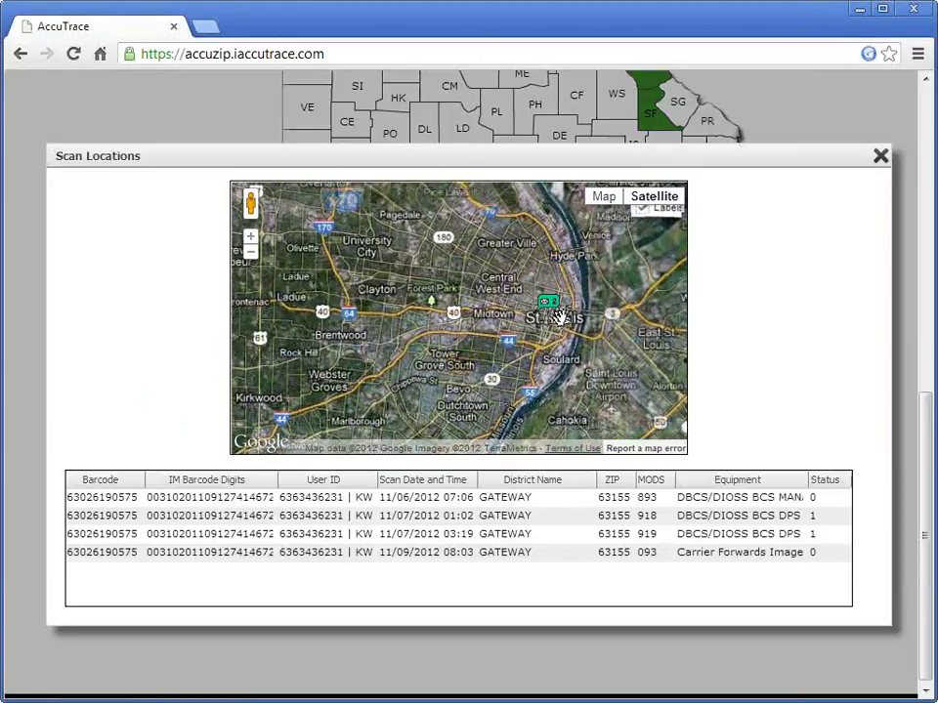
scroll(562, 316, up, 3)
scroll(560, 298, up, 2)
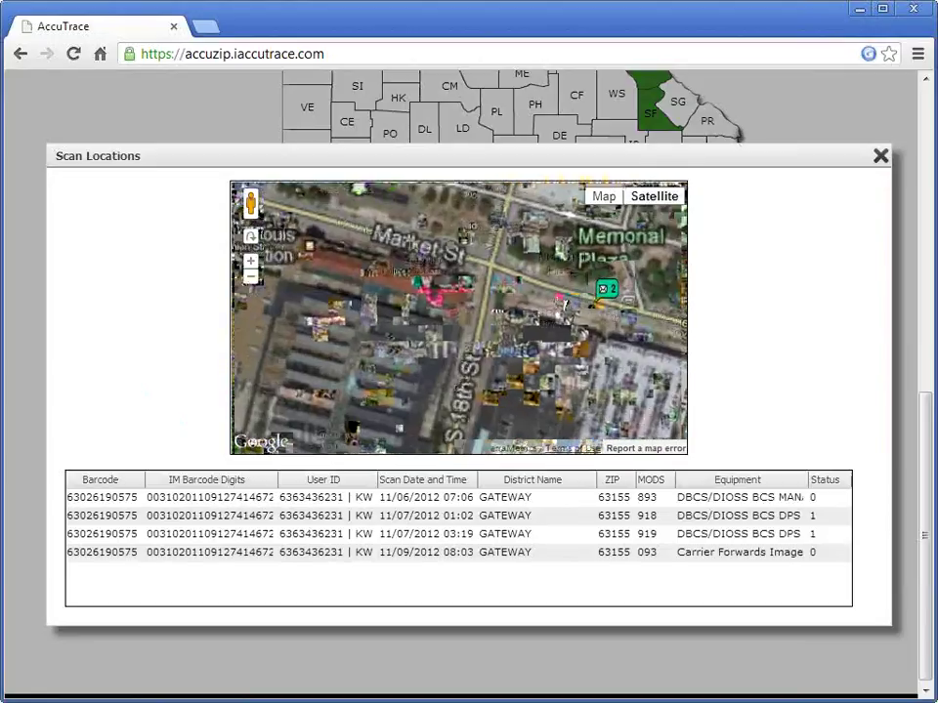
scroll(496, 307, down, 1)
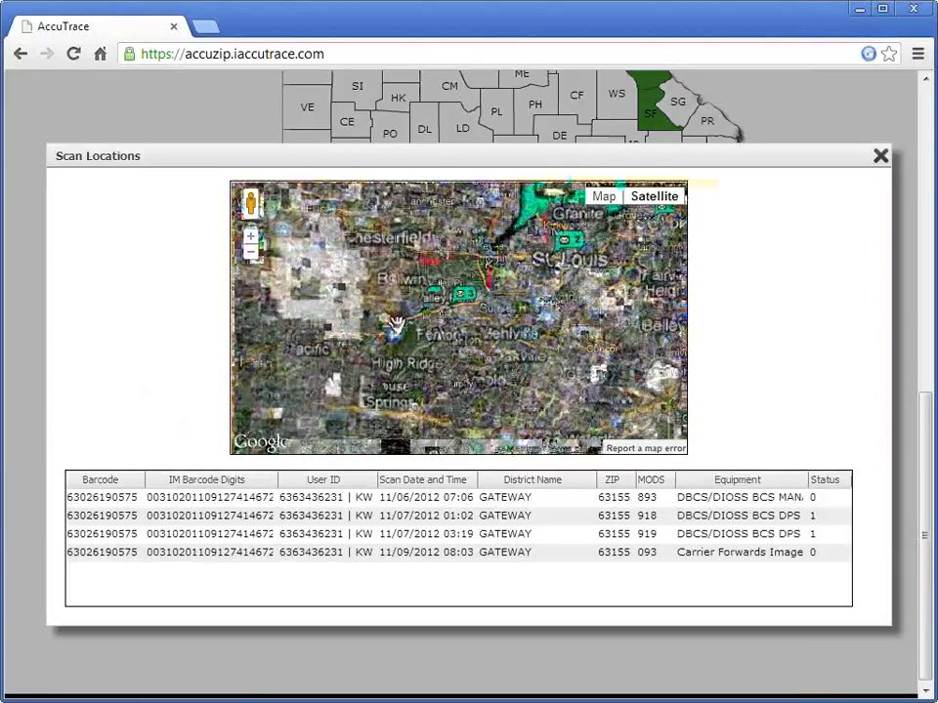
scroll(411, 352, up, 3)
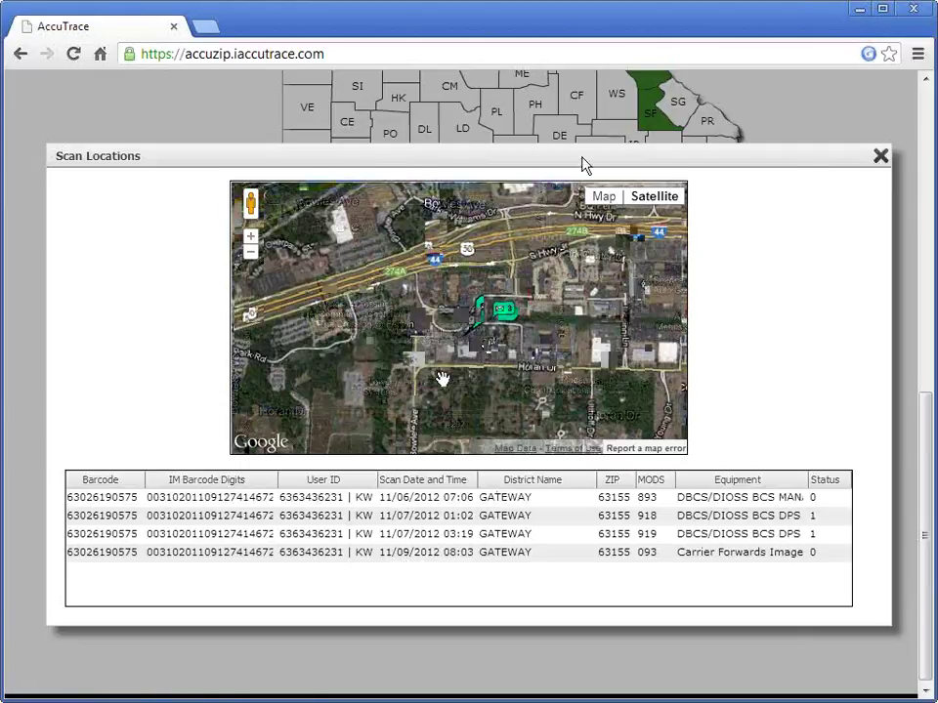
click(879, 159)
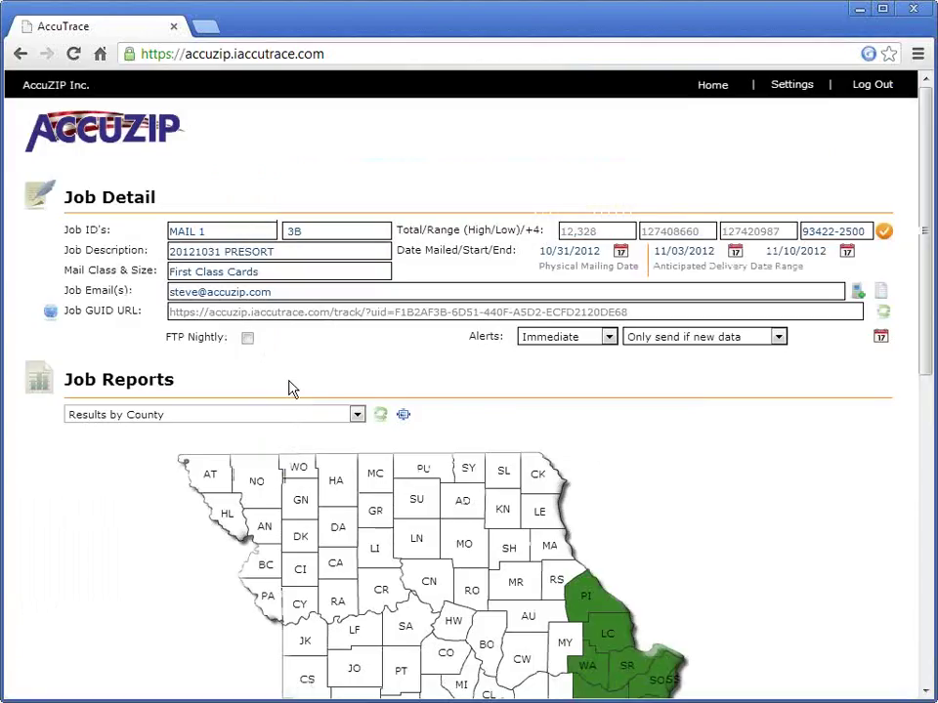
- Return to the ZIP Code 63026 piece list and examine the individual scan records of the Creative Mailers piece
drag(925, 356, 925, 654)
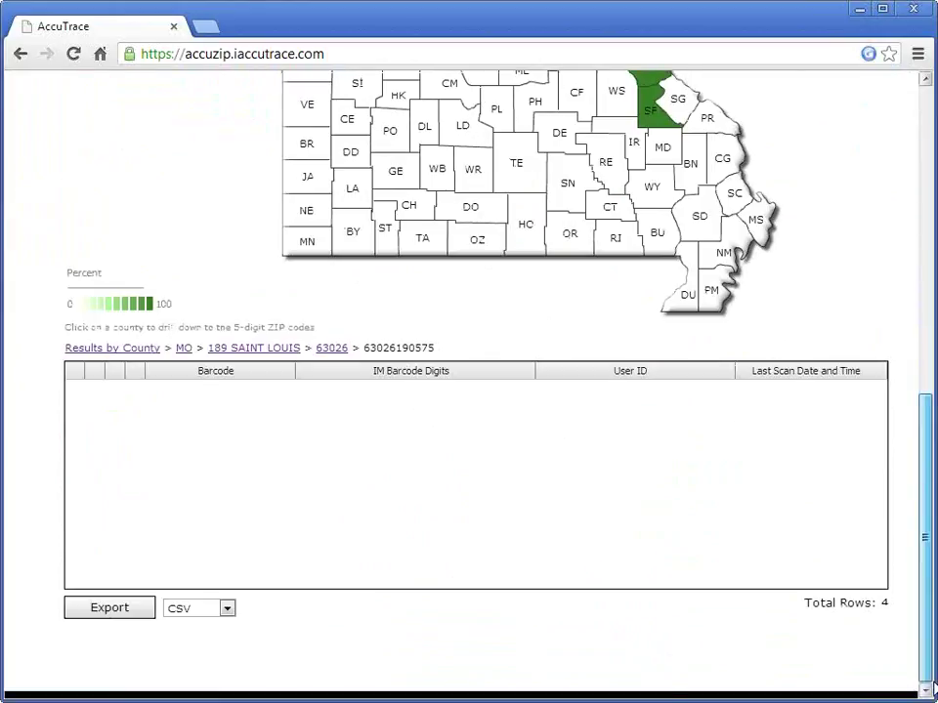
click(342, 348)
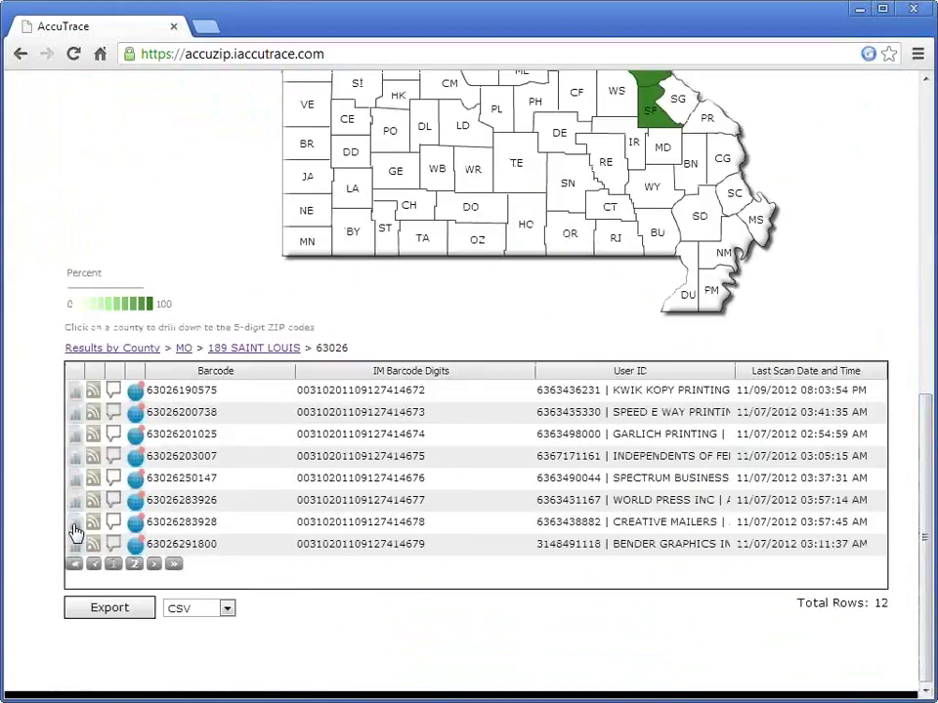
click(74, 526)
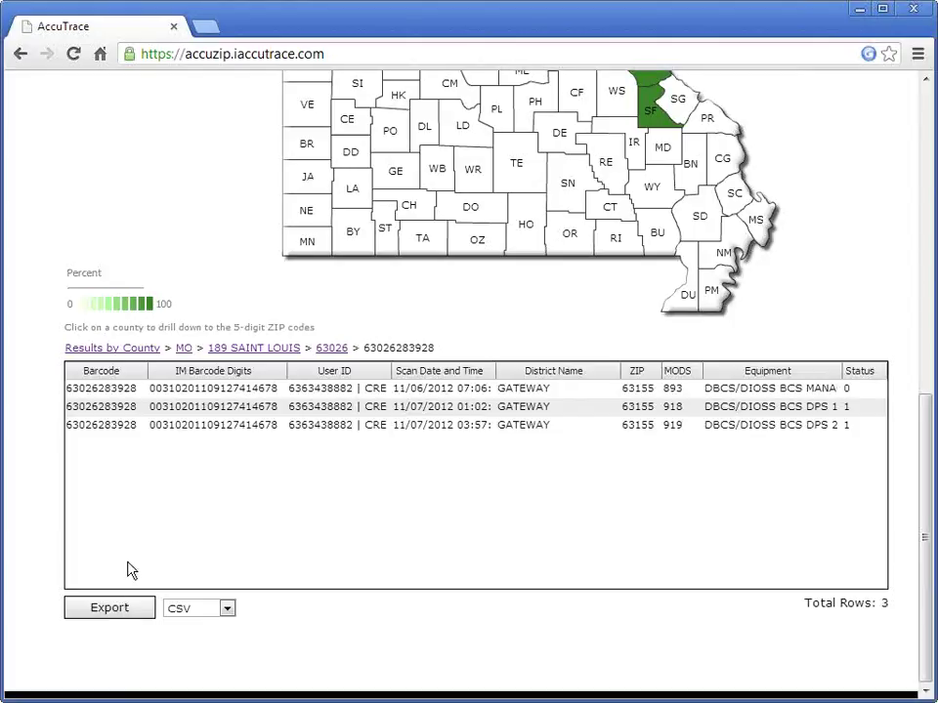
drag(932, 437, 933, 102)
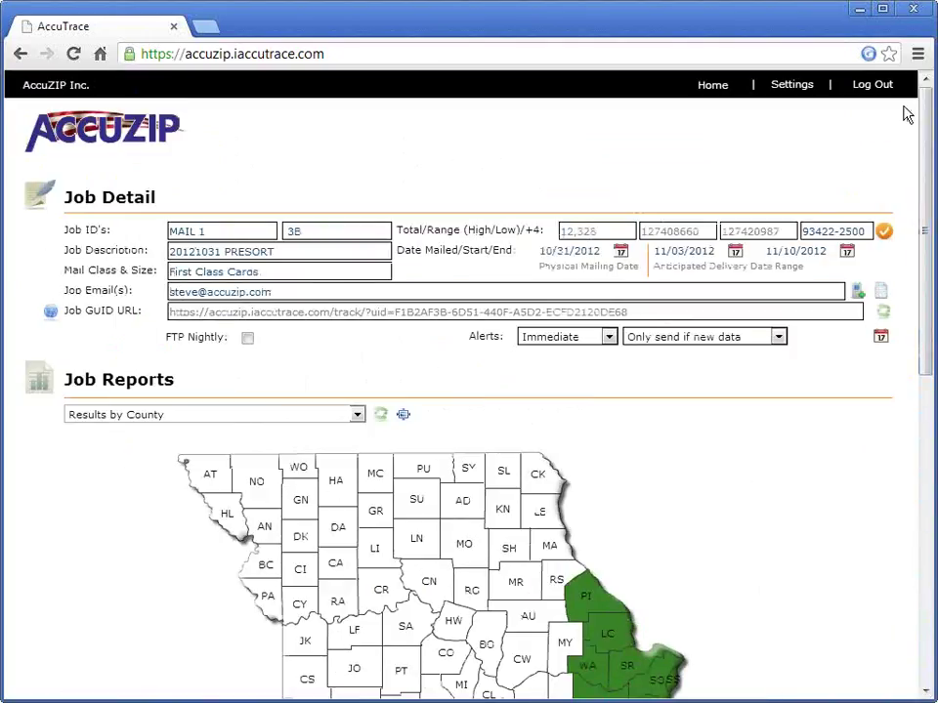